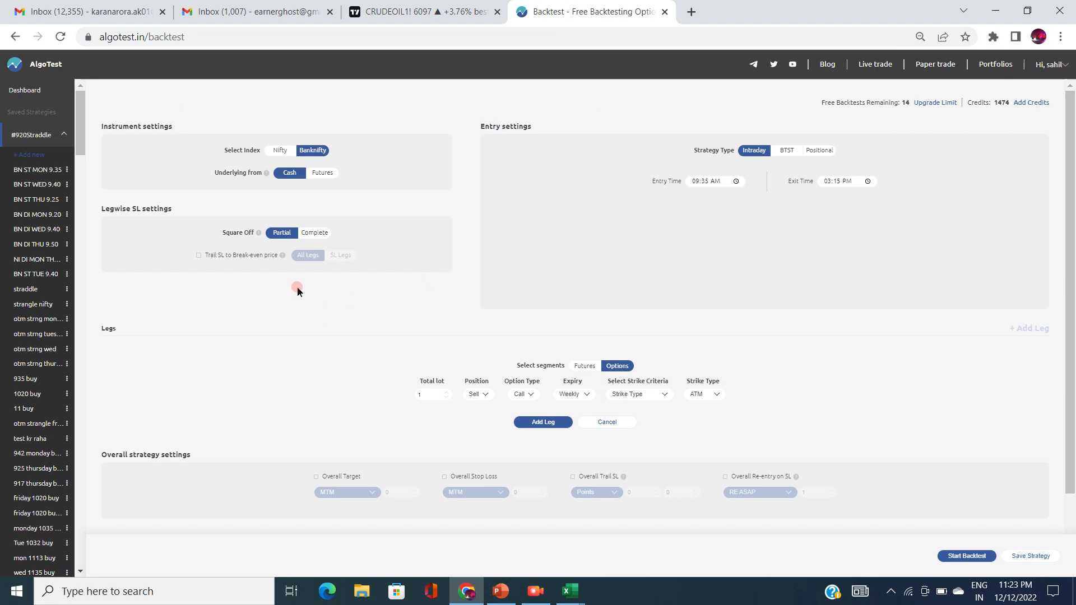
Select Nifty as the index and set the intraday strategy's entry time to 12:00 PM
{"action": "left_click", "coordinate": [283, 154]}
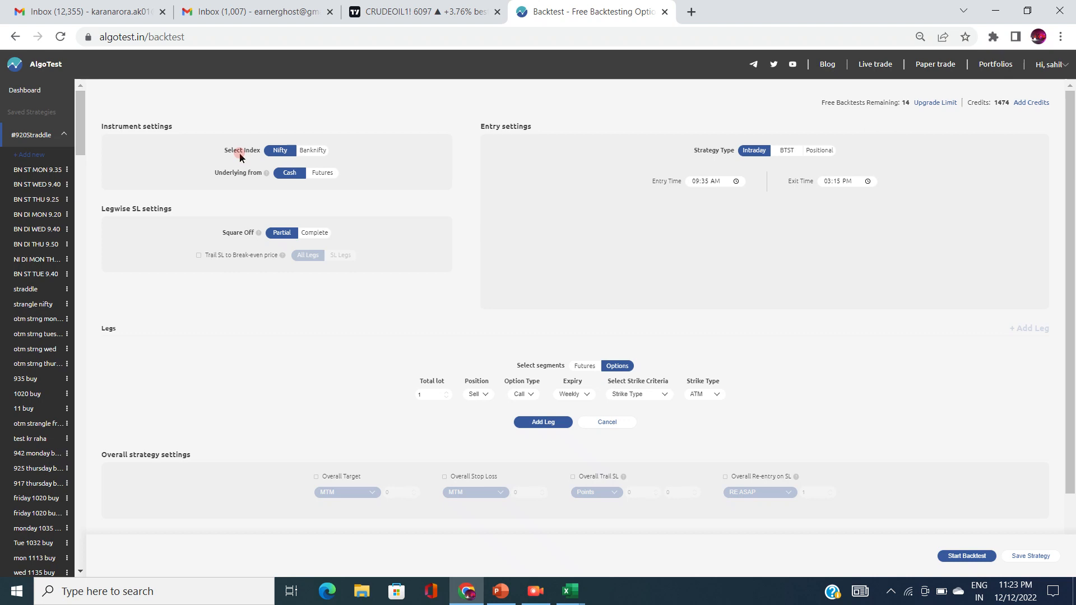
{"action": "left_click_drag", "start_coordinate": [253, 174], "coordinate": [222, 176]}
{"action": "scroll", "coordinate": [711, 179], "scroll_direction": "down", "scroll_amount": 2}
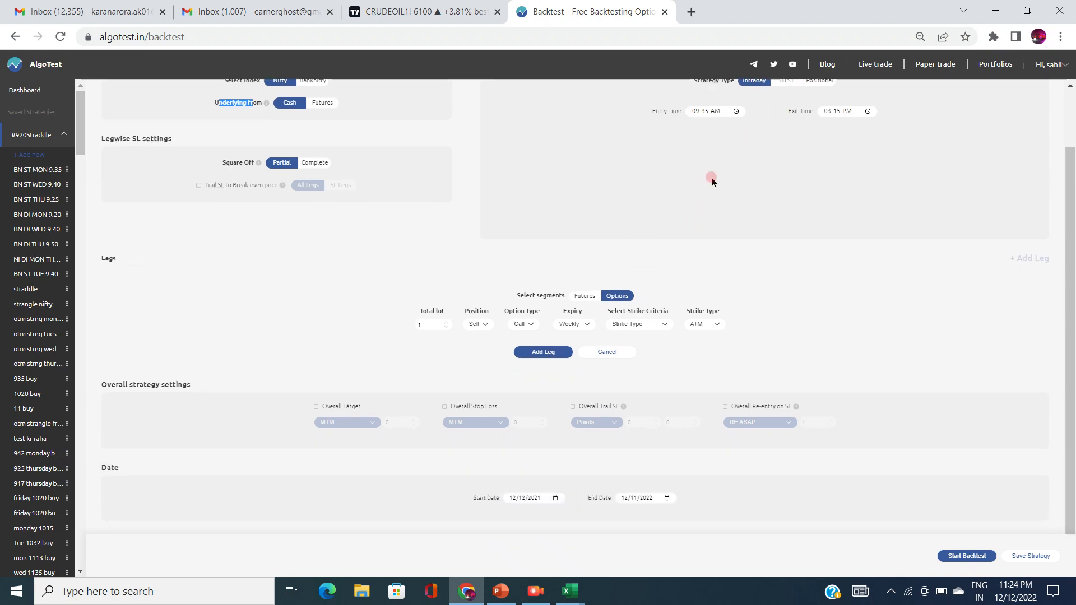
{"action": "left_click", "coordinate": [709, 113]}
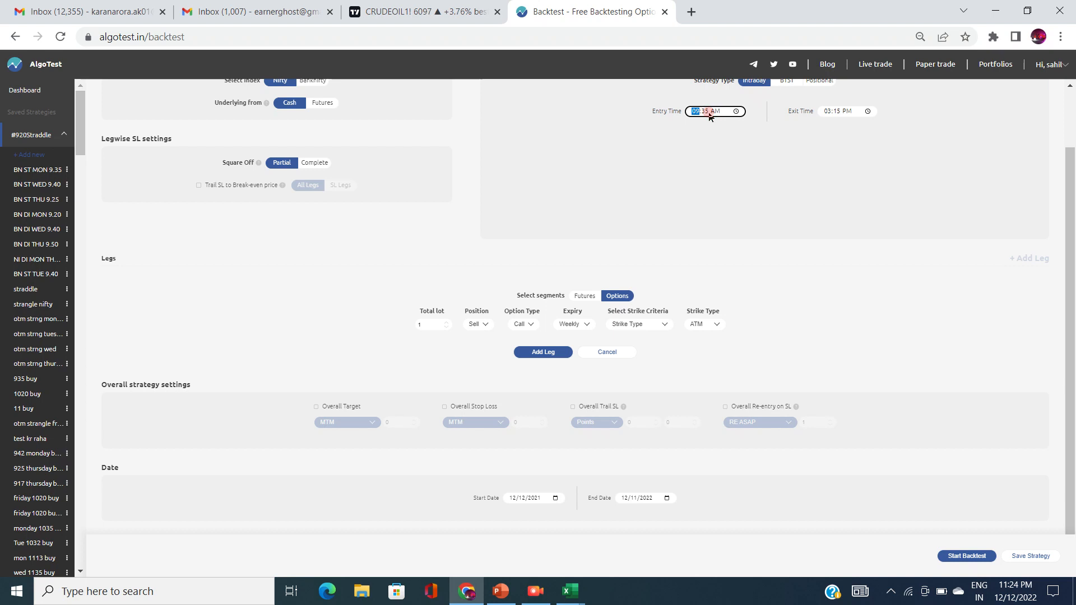
{"action": "type", "text": "12:00 PM"}
{"action": "left_click", "coordinate": [759, 205]}
Add two one-lot weekly ATM option legs, a Buy Call and a Buy Put
{"action": "left_click", "coordinate": [601, 354]}
{"action": "left_click", "coordinate": [596, 353]}
{"action": "left_click", "coordinate": [479, 325]}
{"action": "left_click", "coordinate": [479, 337]}
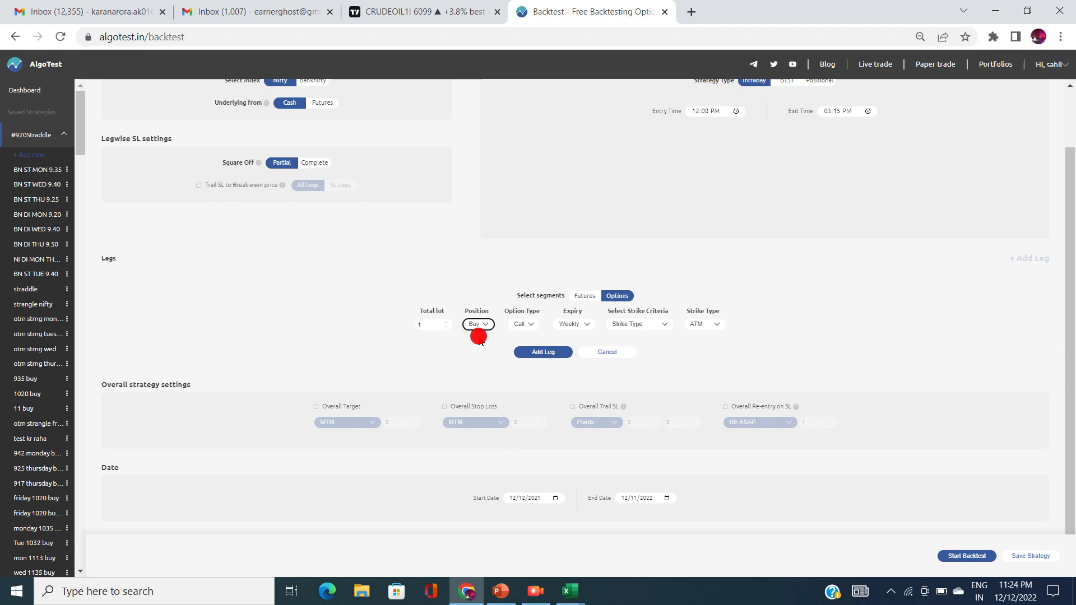
{"action": "left_click", "coordinate": [547, 352]}
{"action": "left_click", "coordinate": [512, 323]}
{"action": "left_click", "coordinate": [520, 340]}
{"action": "left_click", "coordinate": [542, 352]}
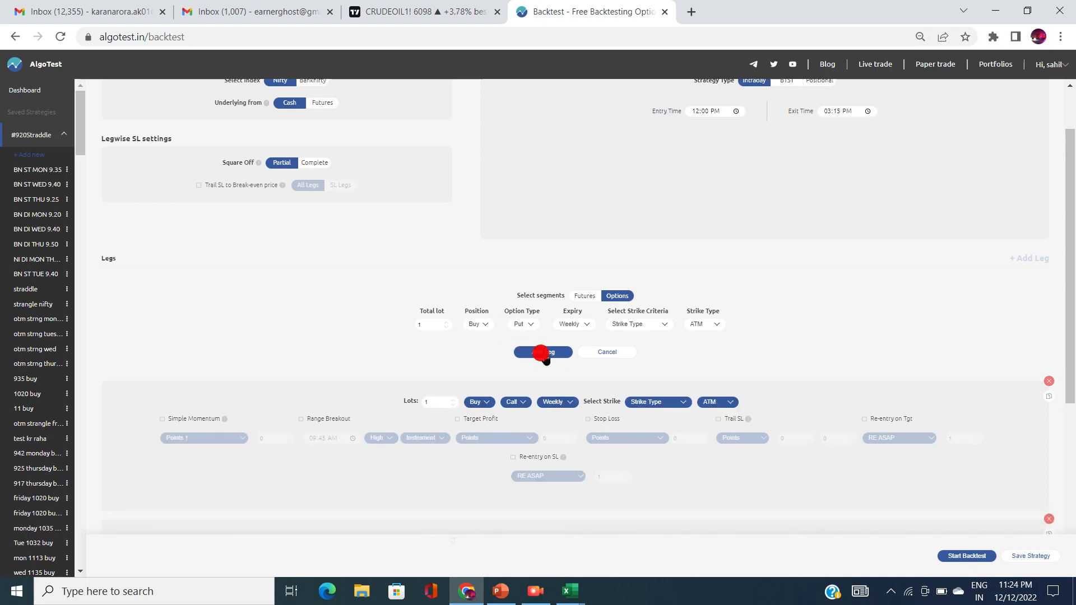
Enable Simple Momentum on the call and put legs, using Points ↑ with a value of 20
{"action": "scroll", "coordinate": [433, 362], "scroll_direction": "down", "scroll_amount": 2}
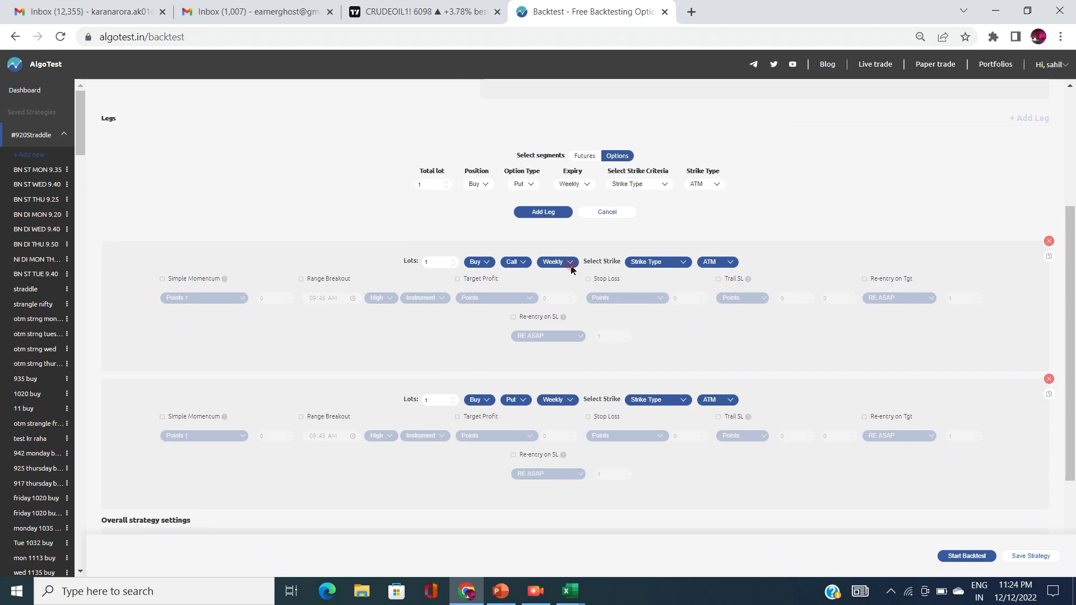
{"action": "left_click", "coordinate": [175, 280]}
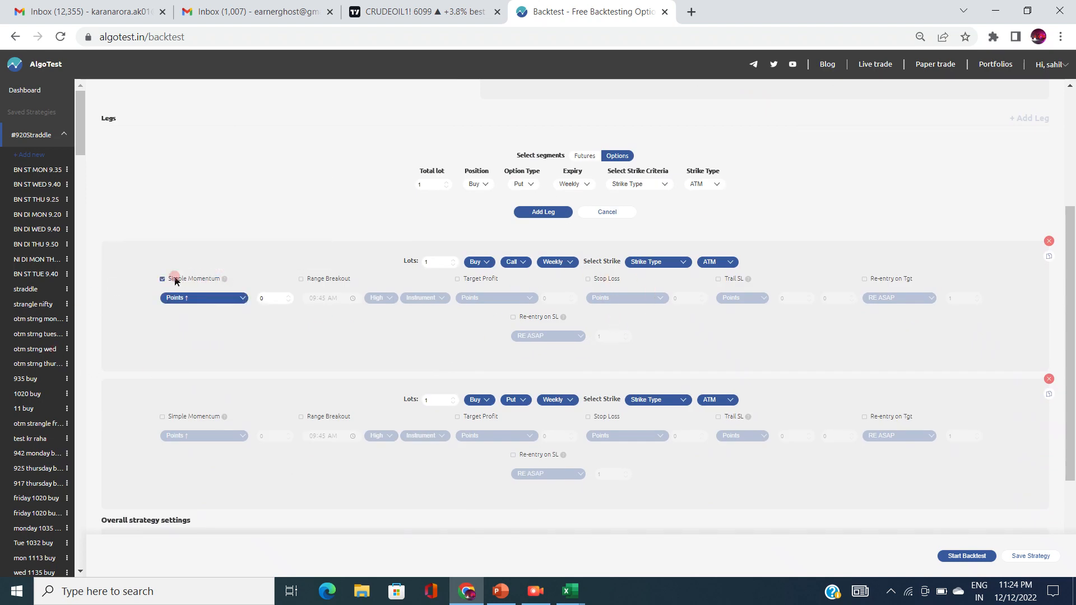
{"action": "left_click", "coordinate": [179, 416]}
{"action": "left_click", "coordinate": [199, 297]}
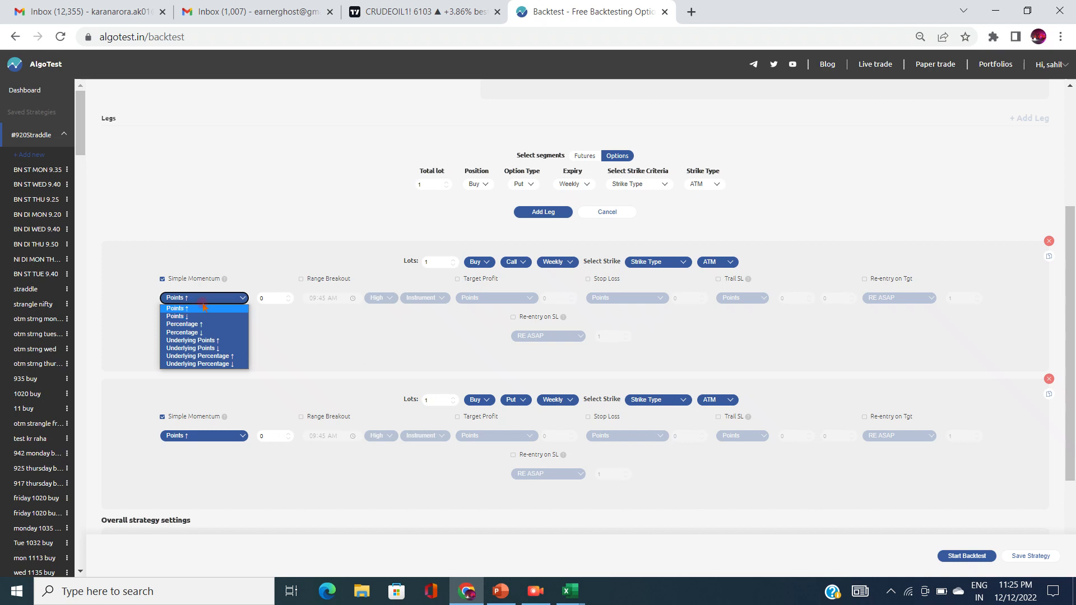
{"action": "left_click", "coordinate": [200, 308]}
{"action": "left_click", "coordinate": [266, 297]}
{"action": "type", "text": "20"}
{"action": "left_click", "coordinate": [270, 431]}
{"action": "type", "text": "20"}
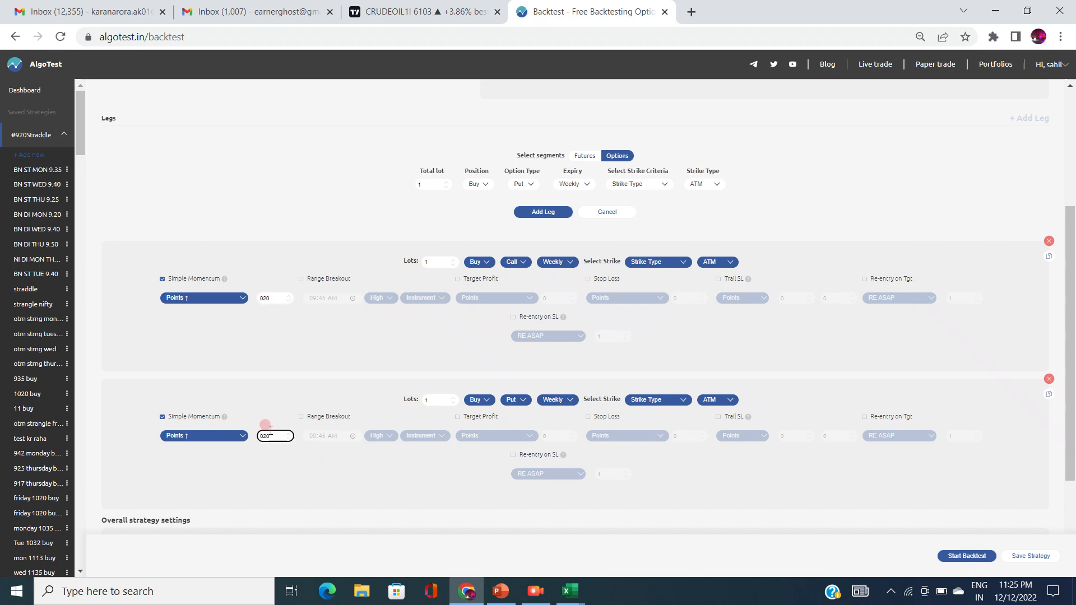
{"action": "left_click", "coordinate": [263, 405]}
Enable Stop Loss on the put and call legs and set it to 20 points each
{"action": "left_click", "coordinate": [524, 442]}
{"action": "left_click", "coordinate": [600, 418]}
{"action": "left_click", "coordinate": [615, 280]}
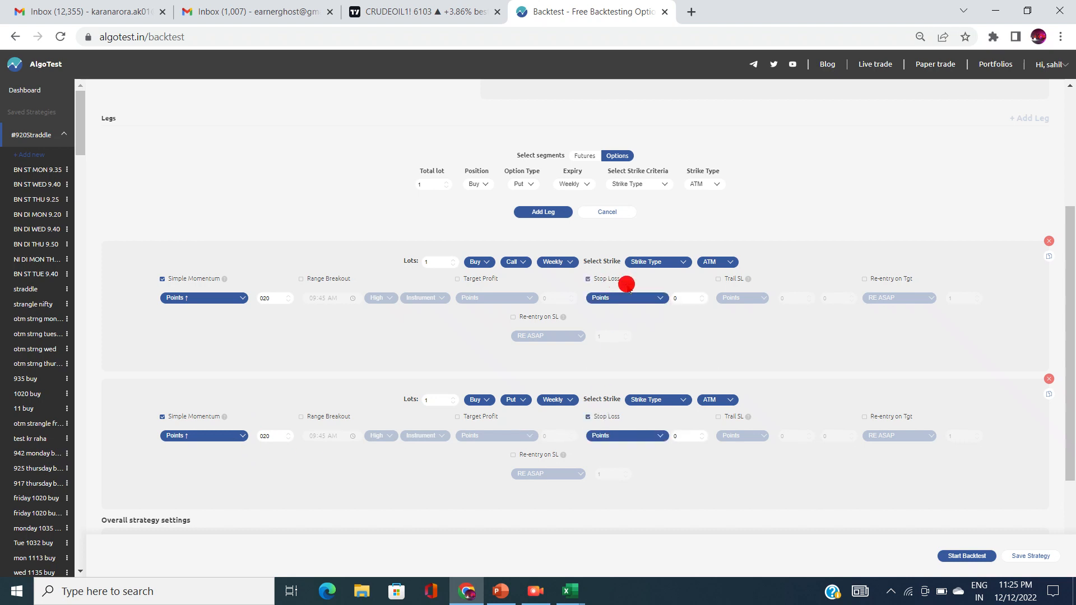
{"action": "left_click", "coordinate": [688, 296]}
{"action": "type", "text": "20"}
{"action": "left_click", "coordinate": [689, 435]}
{"action": "type", "text": "20"}
{"action": "left_click", "coordinate": [695, 340]}
Set the backtest's start date to 01/01/2017 and start the backtest
{"action": "scroll", "coordinate": [725, 200], "scroll_direction": "up", "scroll_amount": 4}
{"action": "left_click", "coordinate": [699, 182]}
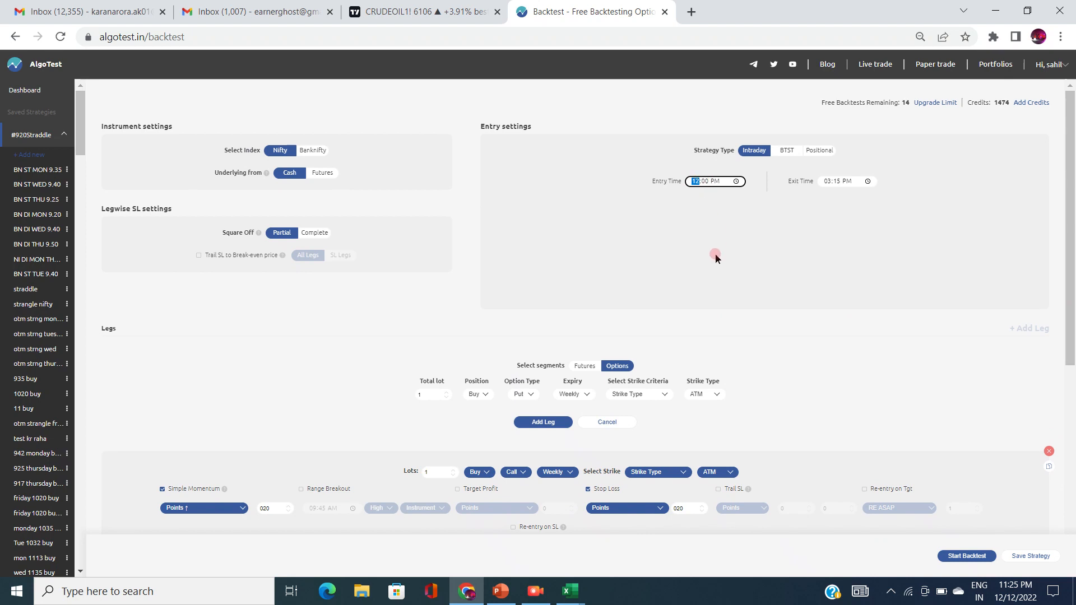
{"action": "scroll", "coordinate": [716, 253], "scroll_direction": "down", "scroll_amount": 2}
{"action": "scroll", "coordinate": [716, 257], "scroll_direction": "down", "scroll_amount": 3}
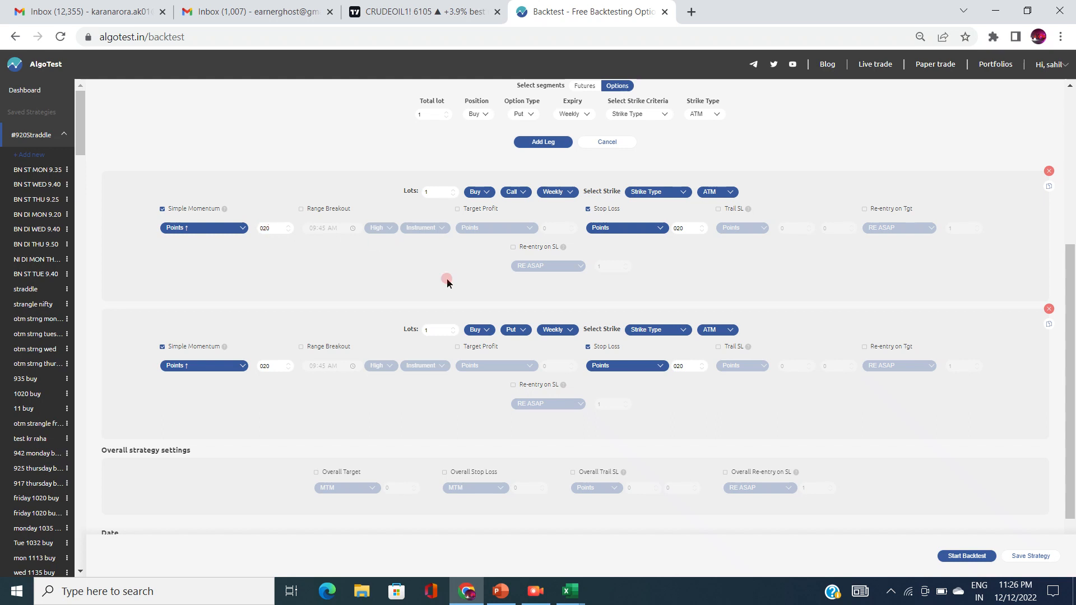
{"action": "left_click", "coordinate": [712, 482]}
{"action": "scroll", "coordinate": [712, 482], "scroll_direction": "down", "scroll_amount": 2}
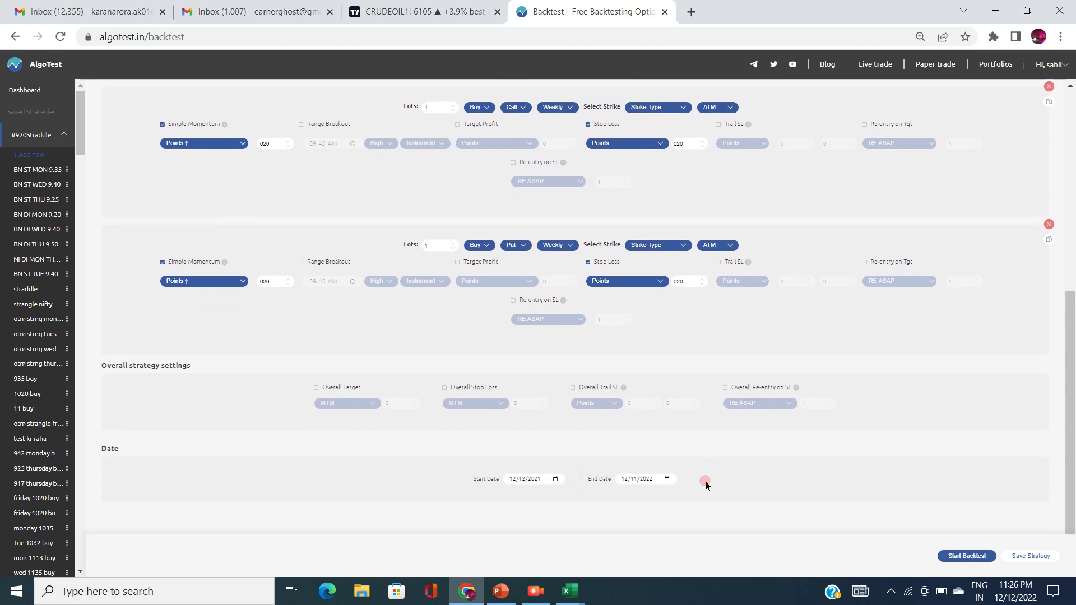
{"action": "left_click", "coordinate": [511, 479]}
{"action": "type", "text": "01/01/2017"}
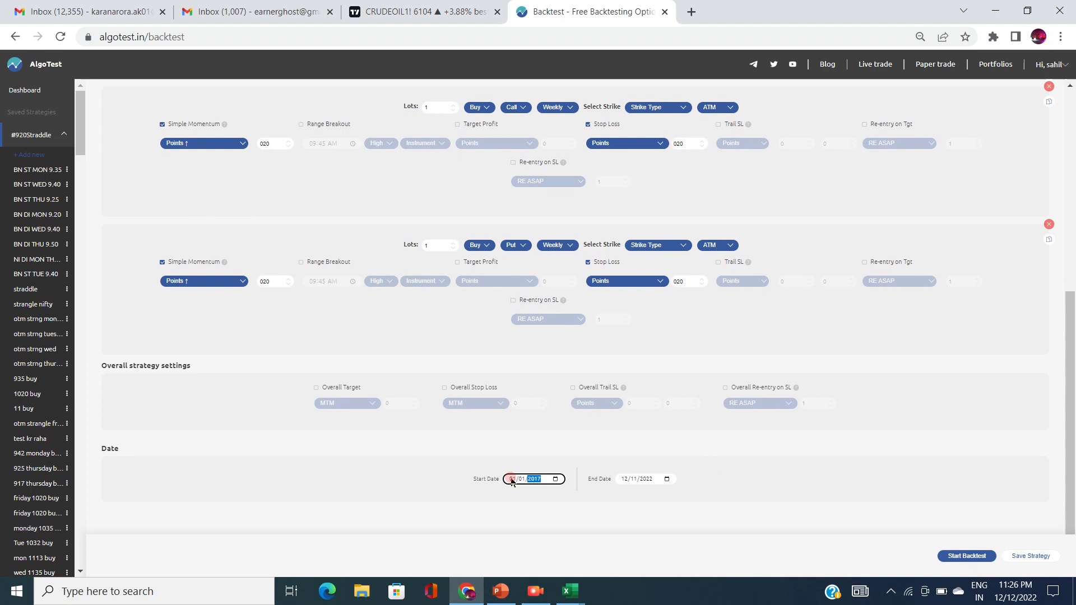
{"action": "left_click", "coordinate": [955, 558]}
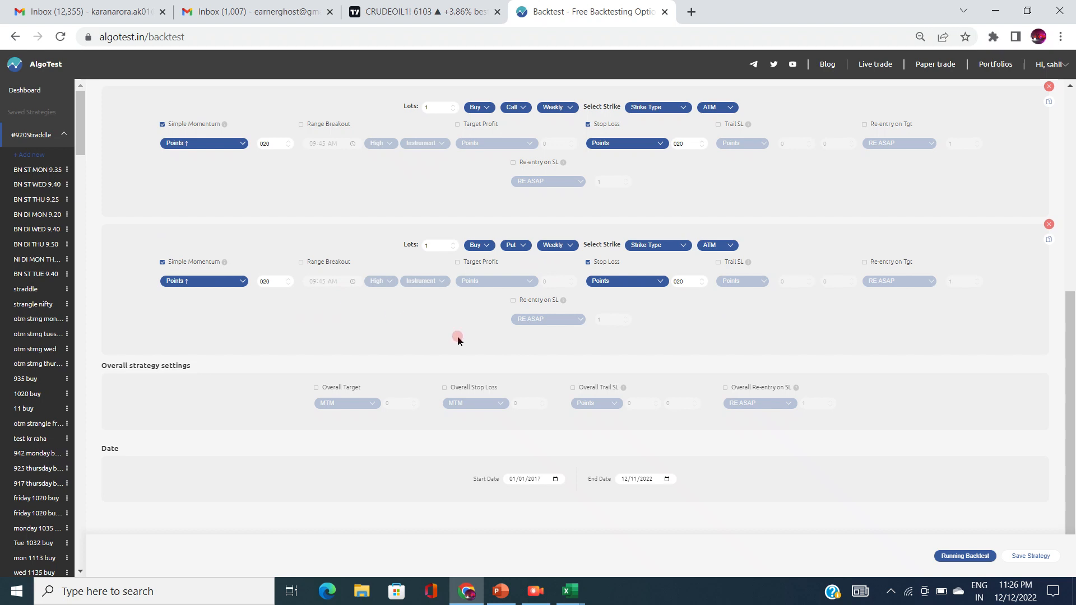
Examine the entry time and leg settings against the backtest's profit and drawdown charts, monthly returns and overall stats
{"action": "scroll", "coordinate": [749, 271], "scroll_direction": "up", "scroll_amount": 7}
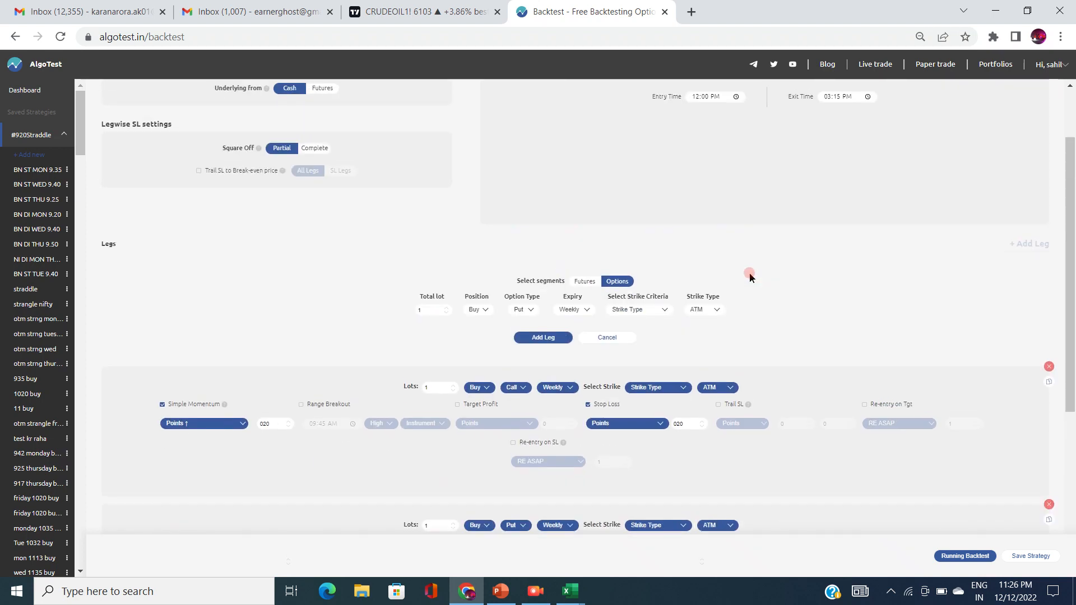
{"action": "left_click", "coordinate": [697, 178]}
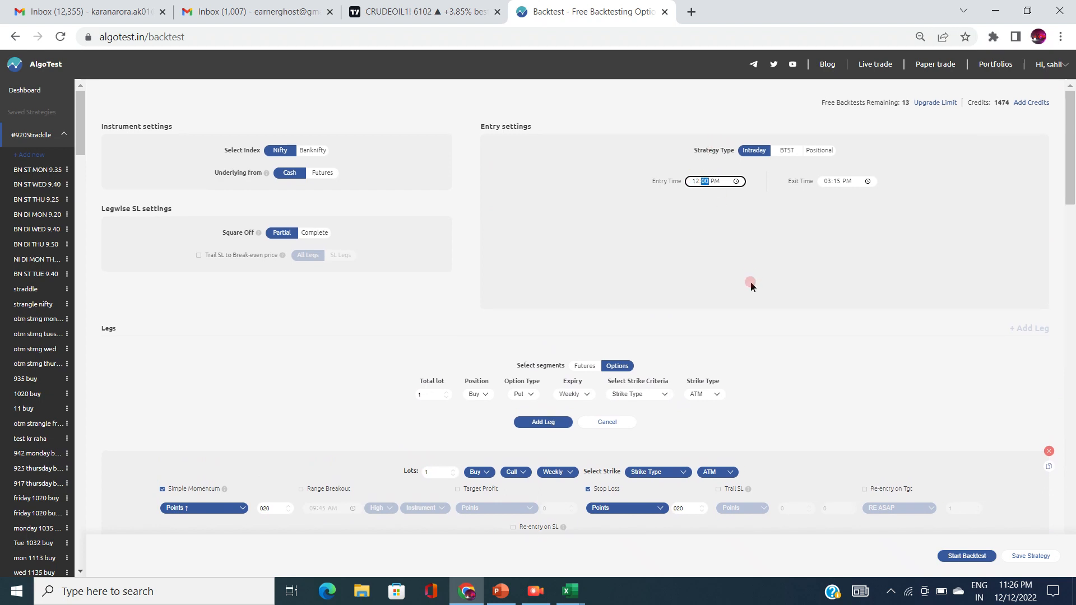
{"action": "scroll", "coordinate": [749, 284], "scroll_direction": "down", "scroll_amount": 6}
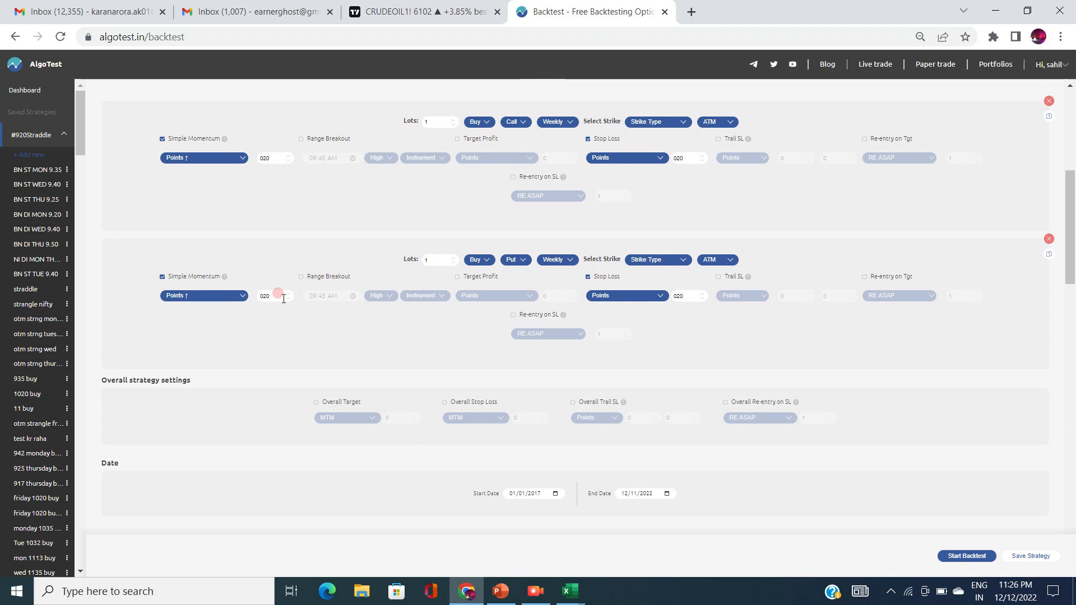
{"action": "left_click", "coordinate": [275, 296]}
{"action": "double_click", "coordinate": [268, 296]}
{"action": "scroll", "coordinate": [499, 356], "scroll_direction": "down", "scroll_amount": 15}
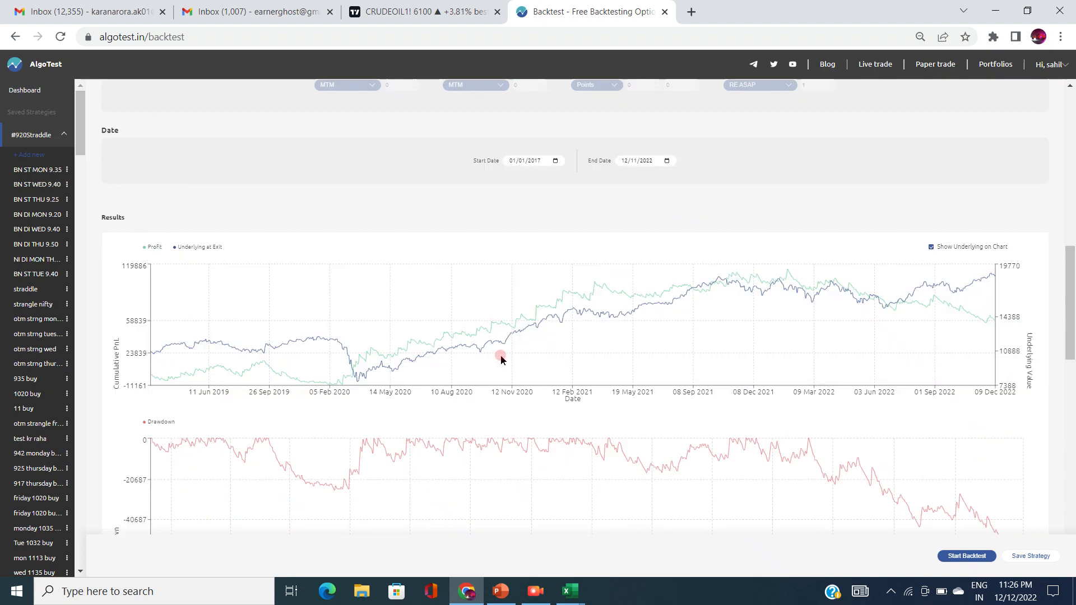
{"action": "scroll", "coordinate": [501, 359], "scroll_direction": "down", "scroll_amount": 1}
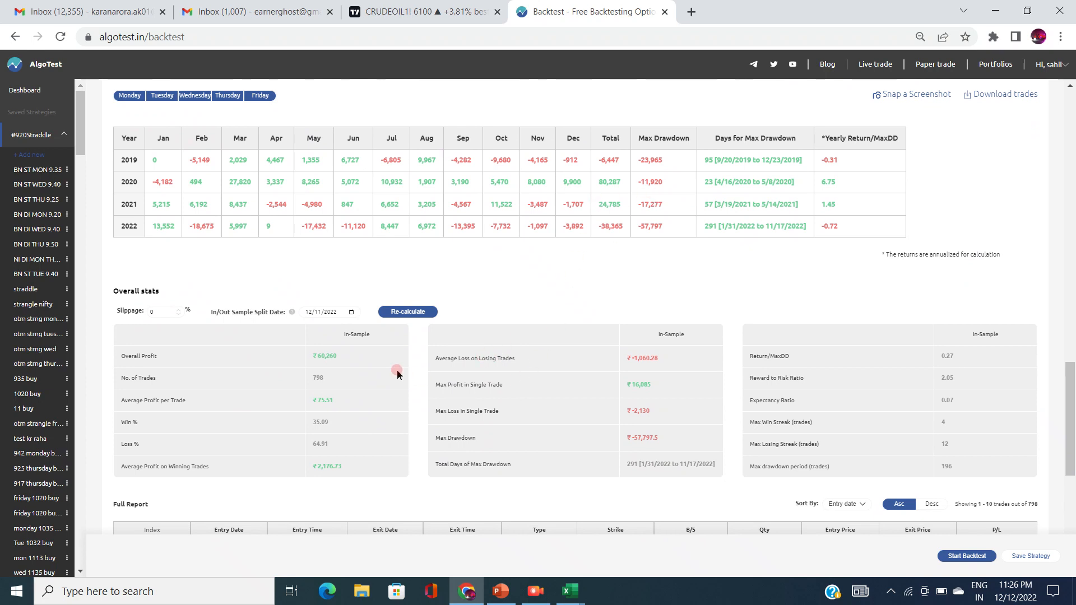
{"action": "scroll", "coordinate": [809, 287], "scroll_direction": "up", "scroll_amount": 15}
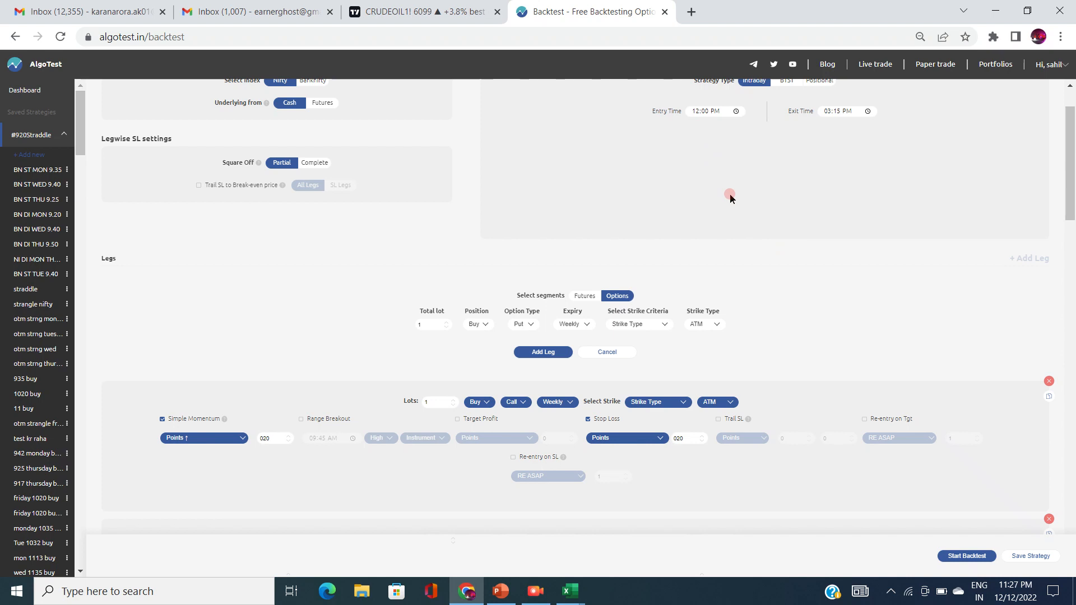
Change the Simple Momentum type of both the call and put legs to Percentage ↑
{"action": "scroll", "coordinate": [730, 199], "scroll_direction": "down", "scroll_amount": 5}
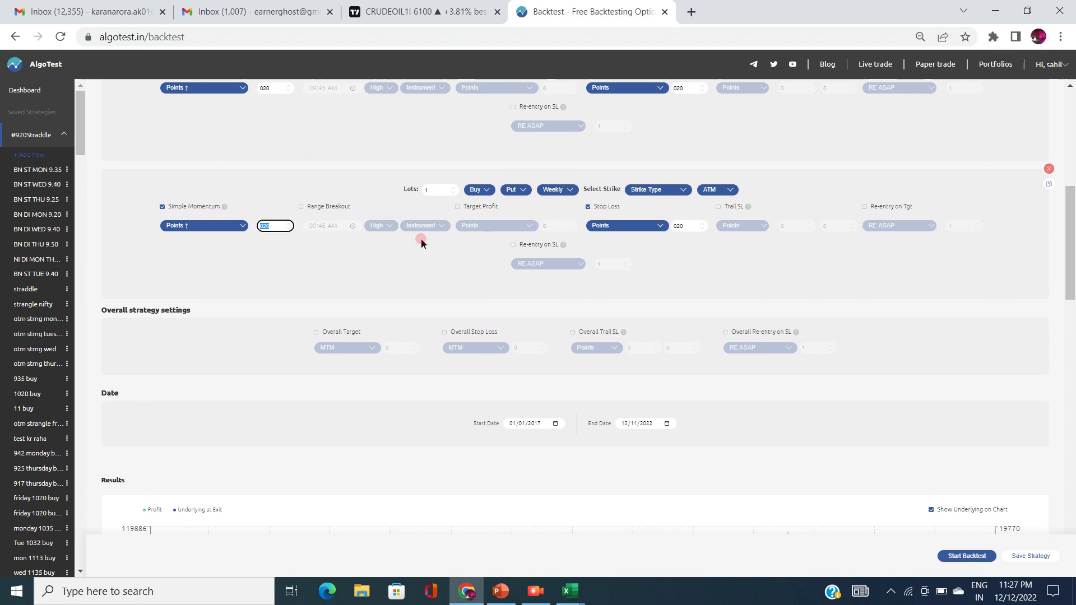
{"action": "left_click", "coordinate": [196, 88]}
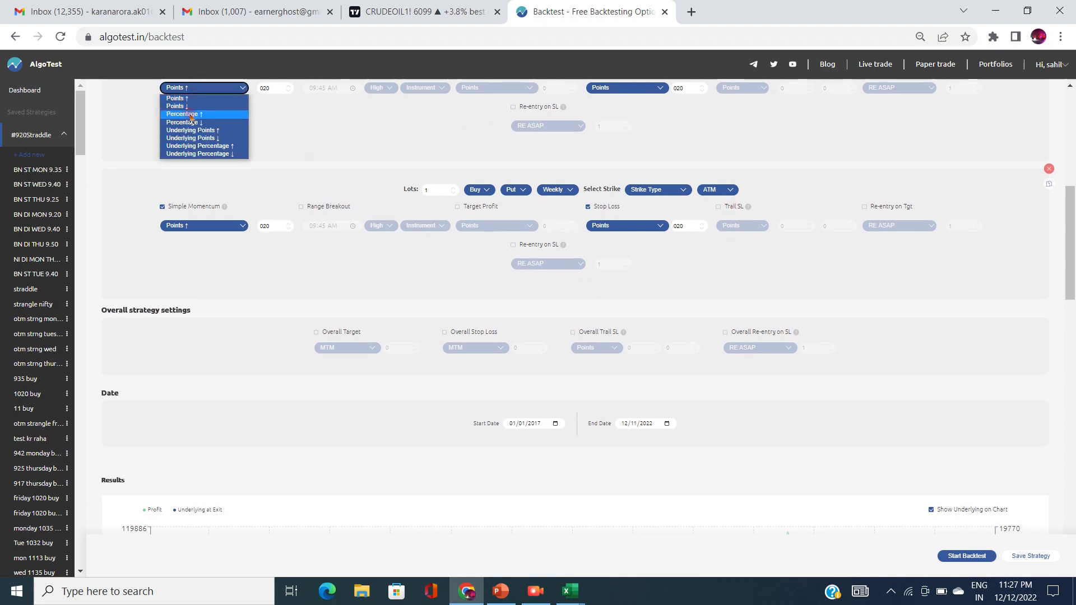
{"action": "left_click", "coordinate": [191, 115]}
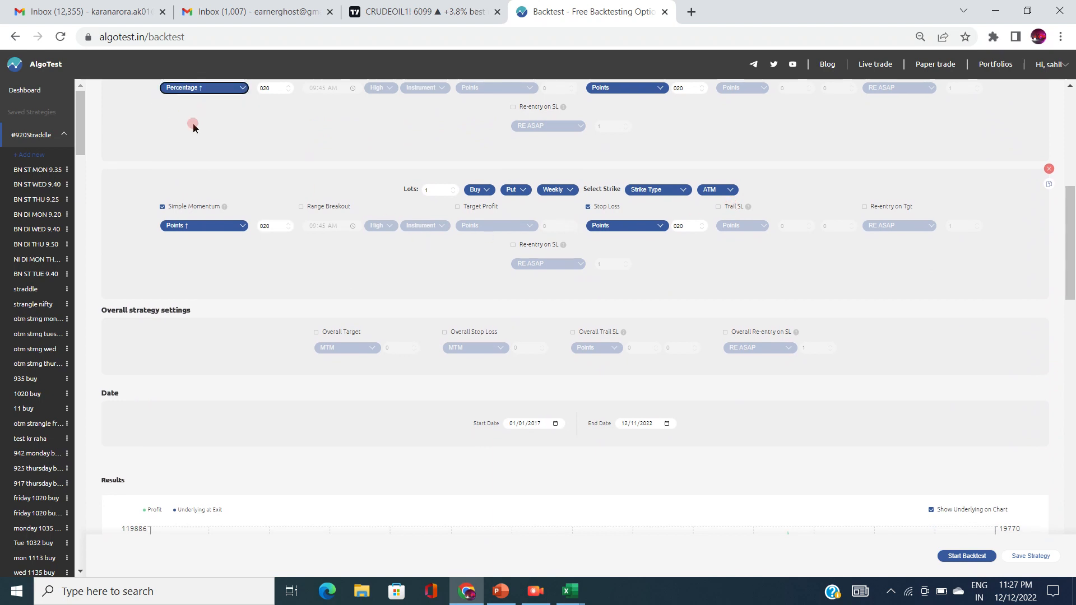
{"action": "left_click", "coordinate": [225, 233]}
{"action": "left_click", "coordinate": [219, 254]}
{"action": "scroll", "coordinate": [272, 160], "scroll_direction": "up", "scroll_amount": 1}
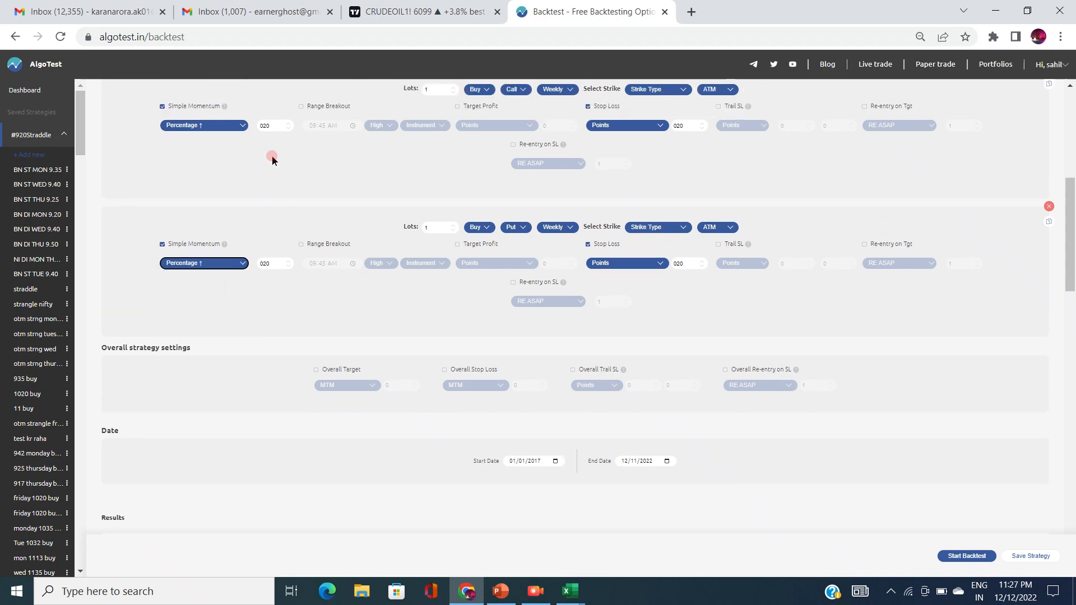
{"action": "scroll", "coordinate": [272, 159], "scroll_direction": "up", "scroll_amount": 5}
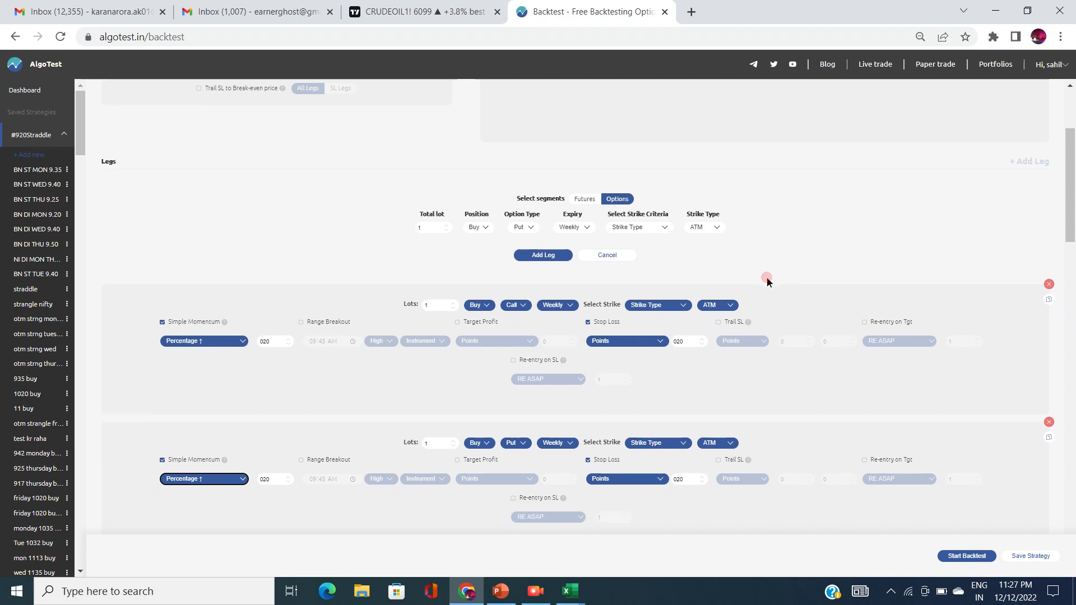
{"action": "scroll", "coordinate": [767, 280], "scroll_direction": "down", "scroll_amount": 3}
{"action": "left_click", "coordinate": [270, 228]}
{"action": "double_click", "coordinate": [262, 229]}
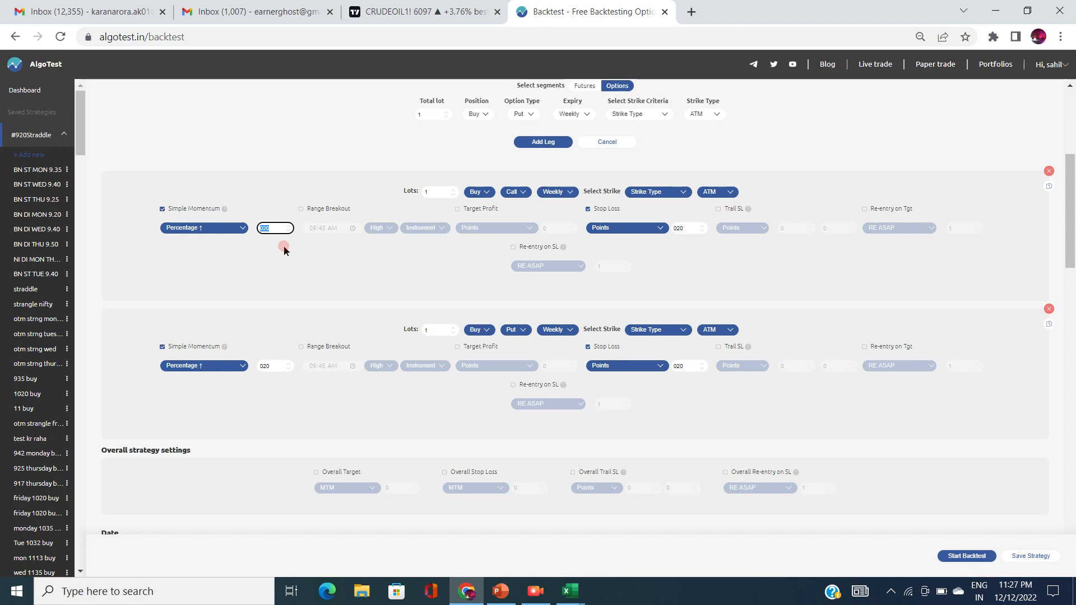
{"action": "double_click", "coordinate": [275, 366]}
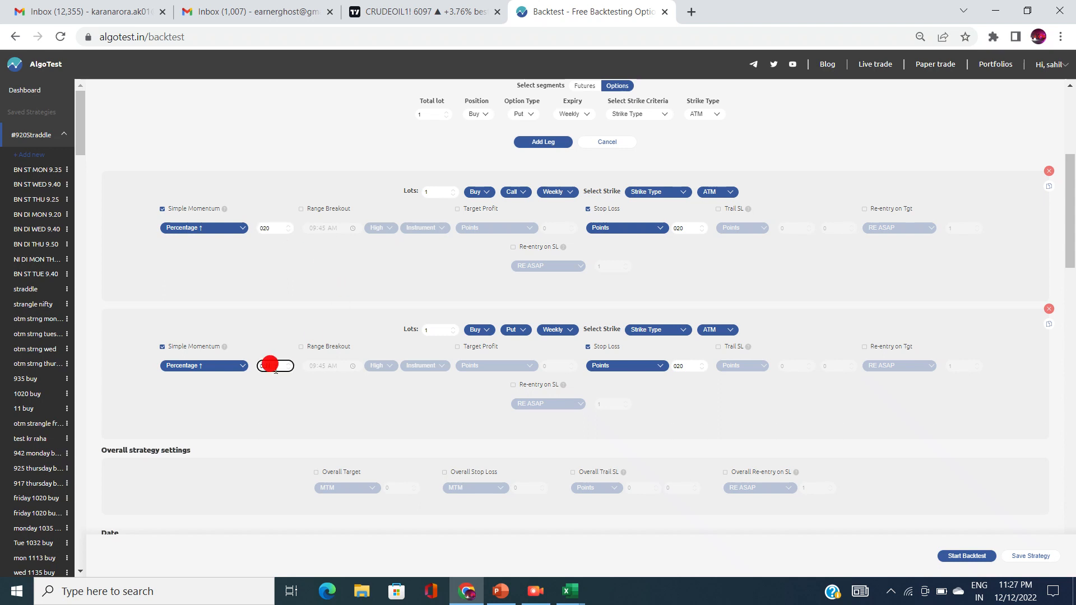
{"action": "left_click", "coordinate": [307, 305]}
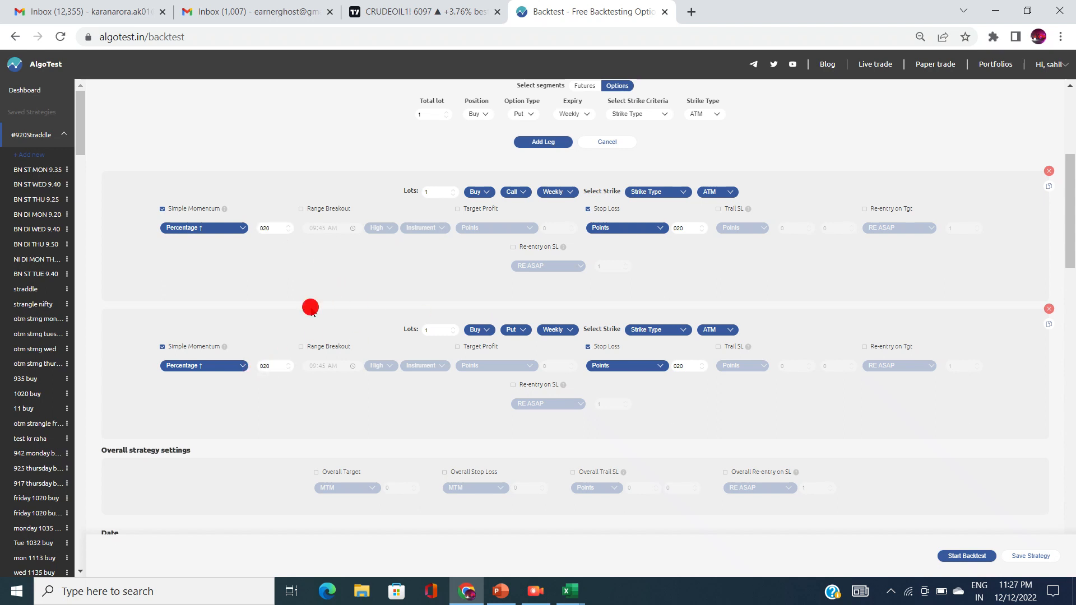
Change the call leg's Simple Momentum type to Underlying Points ↑ and check the index and underlying source settings
{"action": "left_click", "coordinate": [193, 228]}
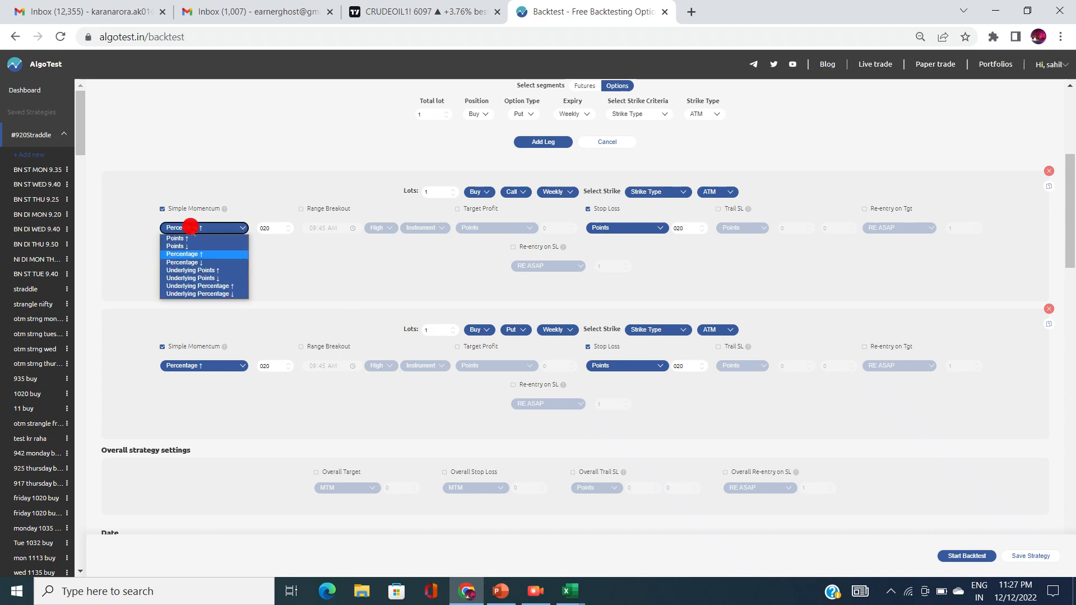
{"action": "left_click", "coordinate": [213, 275]}
{"action": "left_click", "coordinate": [207, 227]}
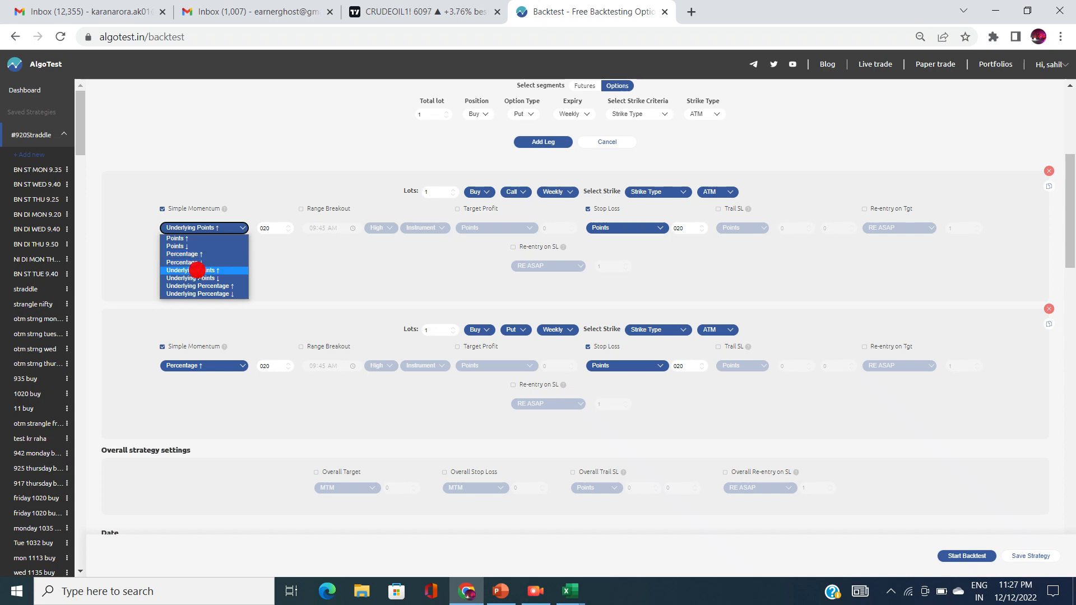
{"action": "left_click", "coordinate": [196, 270]}
{"action": "scroll", "coordinate": [289, 314], "scroll_direction": "up", "scroll_amount": 1}
{"action": "scroll", "coordinate": [289, 316], "scroll_direction": "up", "scroll_amount": 3}
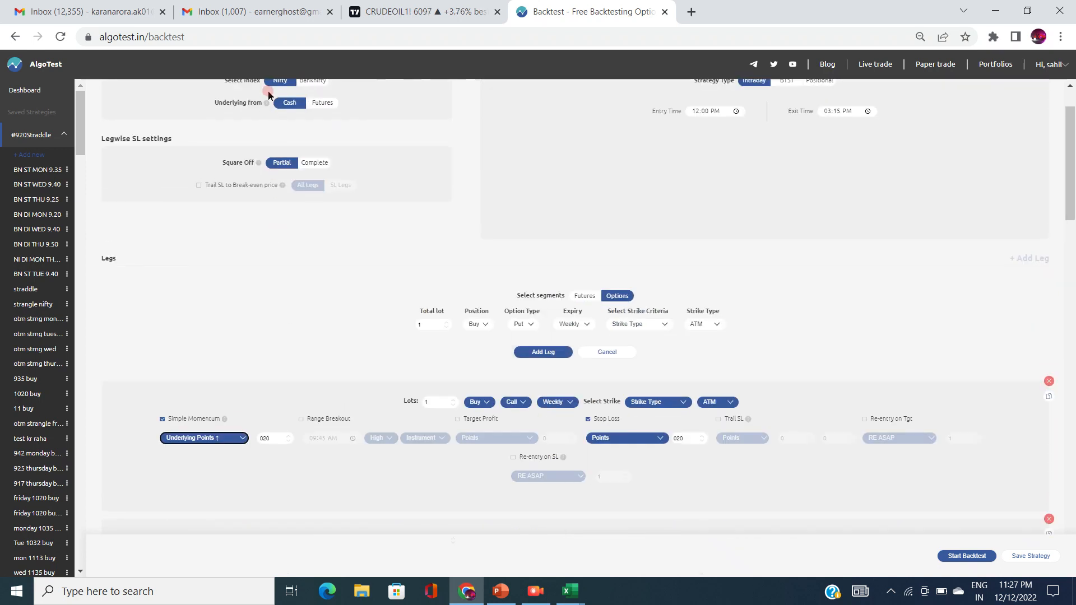
{"action": "scroll", "coordinate": [334, 250], "scroll_direction": "up", "scroll_amount": 2}
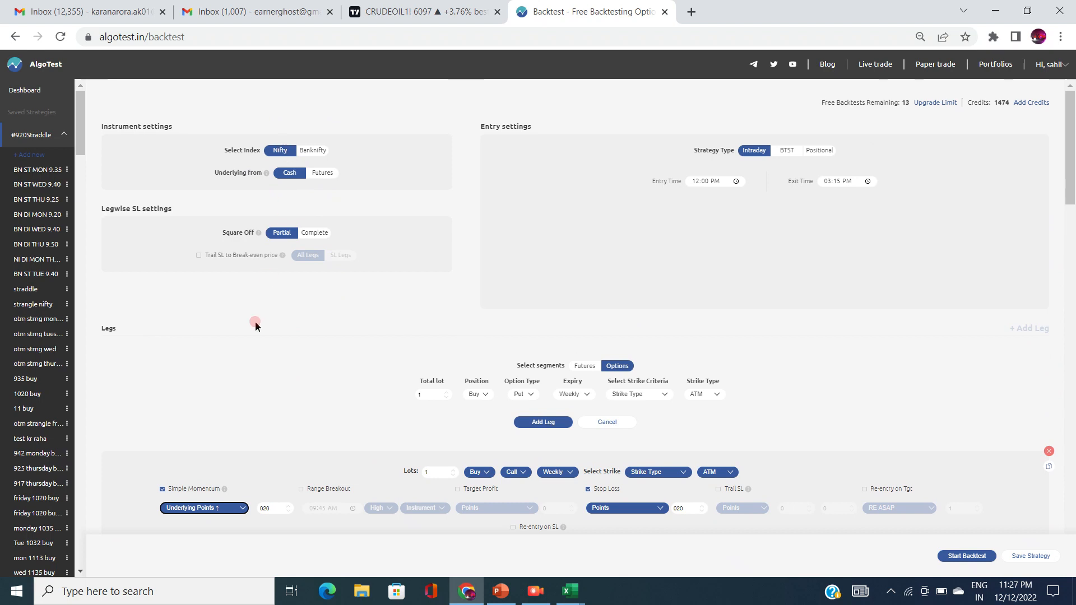
Change the call leg's Simple Momentum type to Underlying Percentage ↑ and set its value to 0.2
{"action": "scroll", "coordinate": [255, 322], "scroll_direction": "down", "scroll_amount": 3}
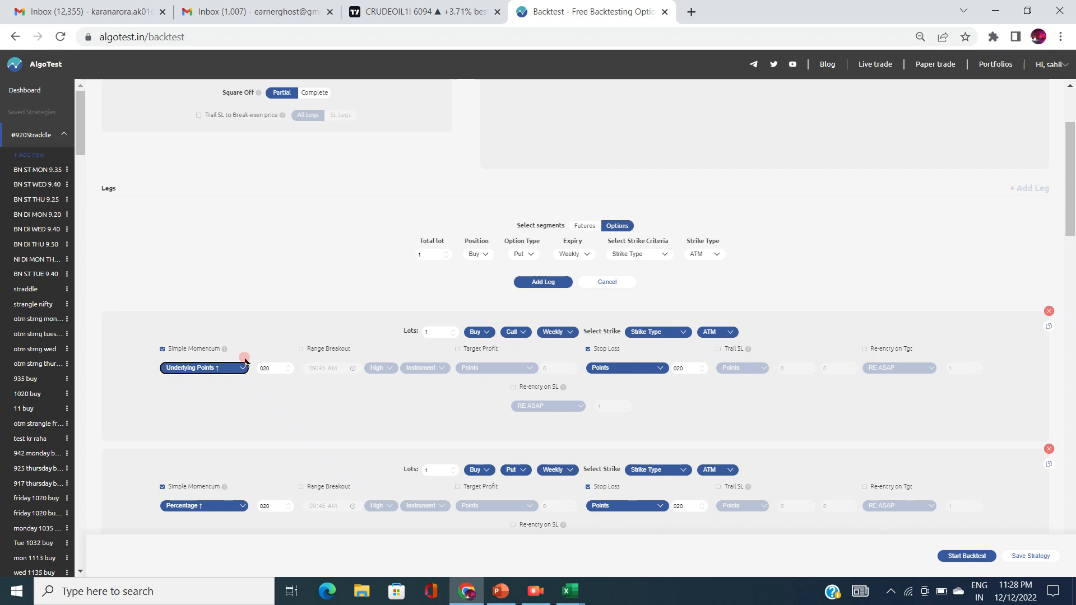
{"action": "left_click", "coordinate": [208, 370]}
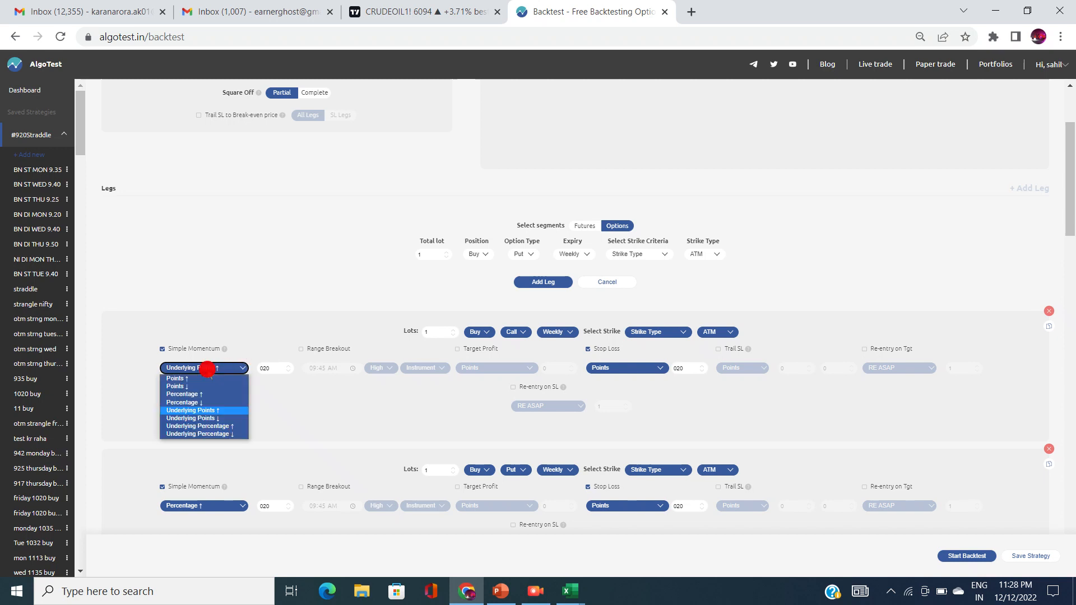
{"action": "left_click", "coordinate": [200, 412]}
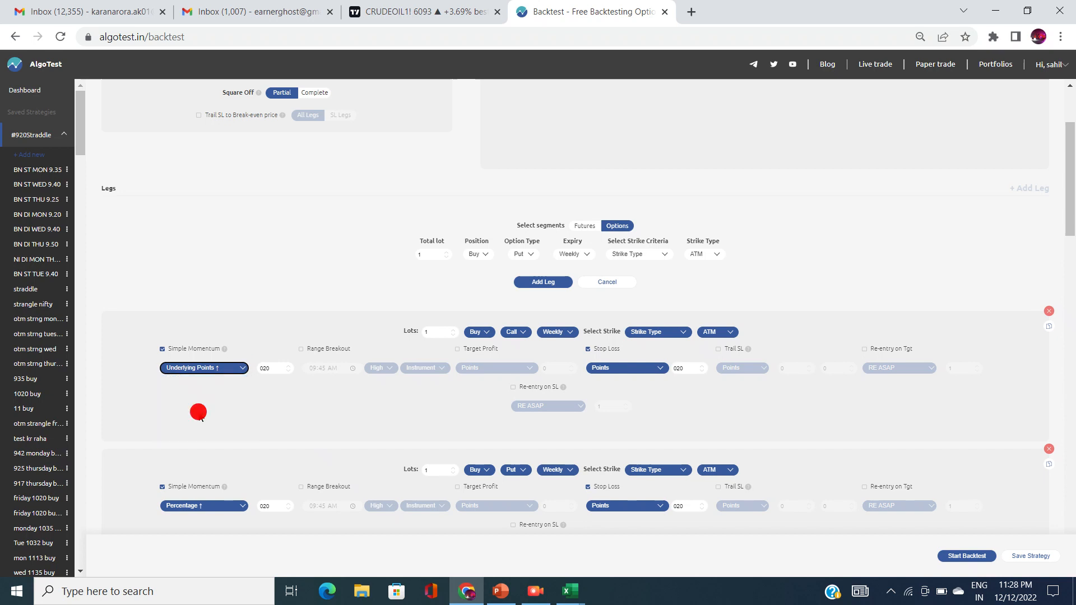
{"action": "left_click", "coordinate": [238, 372]}
{"action": "left_click", "coordinate": [229, 428]}
{"action": "left_click", "coordinate": [281, 365]}
{"action": "key", "text": "BackSpace"}
{"action": "key", "text": "BackSpace"}
{"action": "type", "text": "0."}
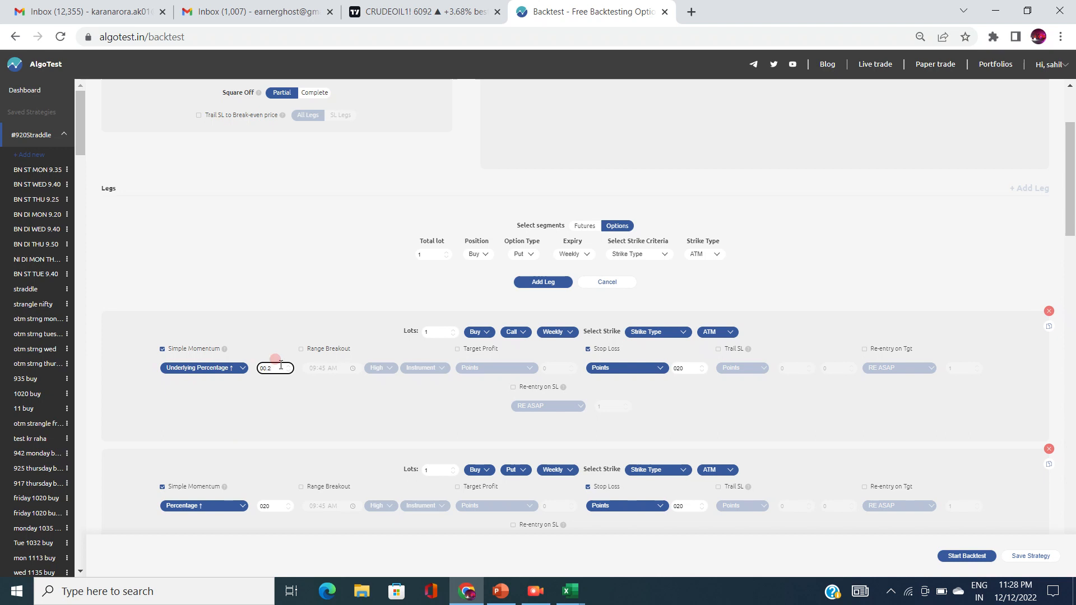
{"action": "left_click", "coordinate": [281, 367]}
{"action": "key", "text": "BackSpace"}
{"action": "key", "text": "BackSpace"}
{"action": "key", "text": "BackSpace"}
{"action": "key", "text": "BackSpace"}
{"action": "type", "text": "0.2"}
Set the put leg's Simple Momentum to Underlying Percentage ↑ with a value of 0.2 and start the backtest
{"action": "scroll", "coordinate": [279, 413], "scroll_direction": "down", "scroll_amount": 1}
{"action": "left_click", "coordinate": [227, 435]}
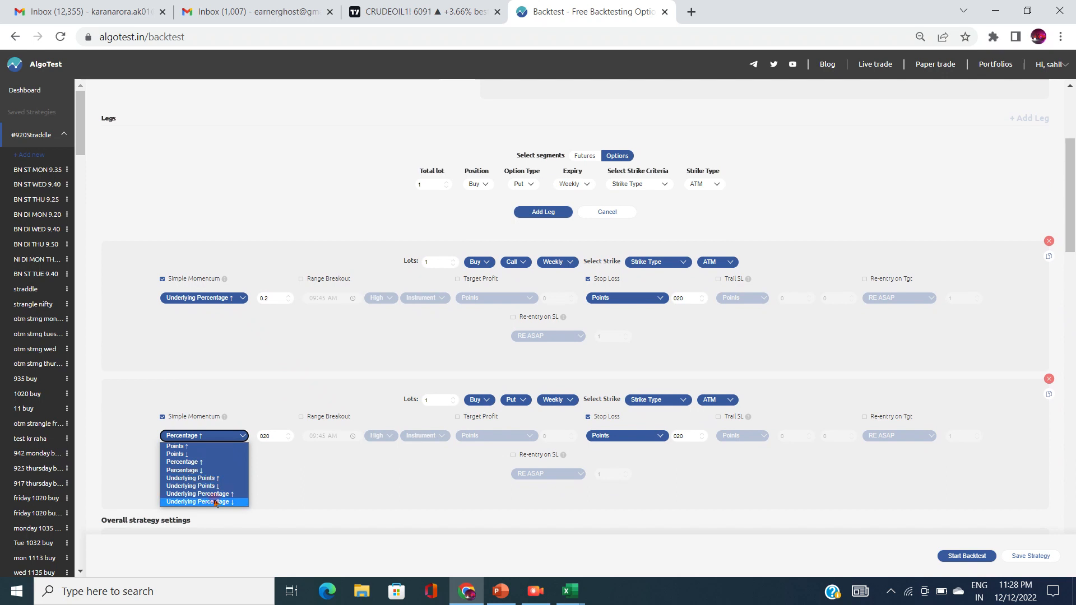
{"action": "left_click", "coordinate": [210, 494]}
{"action": "left_click", "coordinate": [278, 435]}
{"action": "key", "text": "BackSpace"}
{"action": "key", "text": "BackSpace"}
{"action": "type", "text": ".2"}
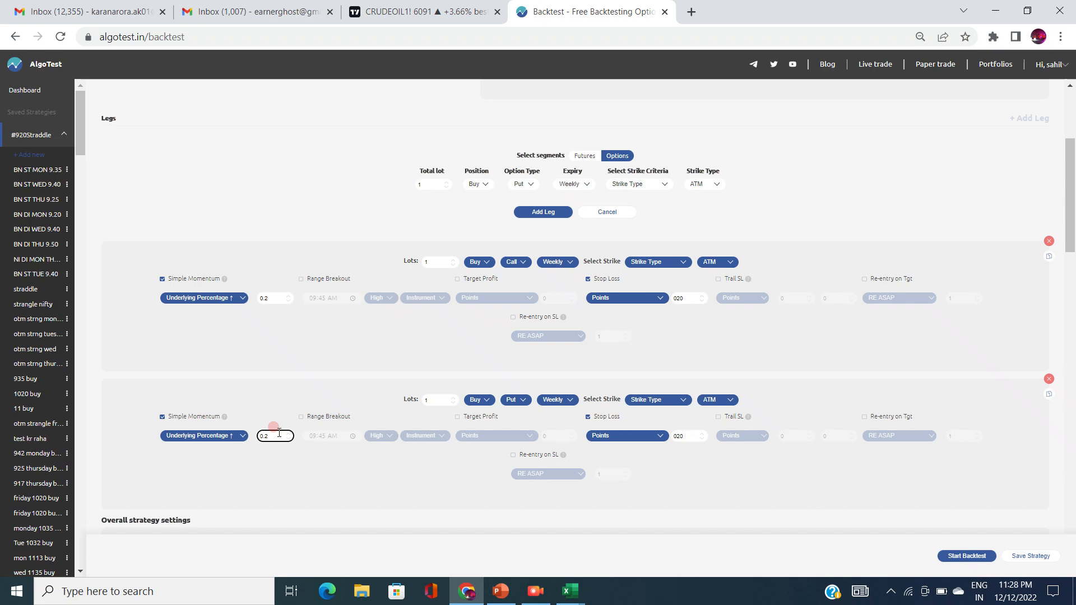
{"action": "left_click", "coordinate": [960, 556]}
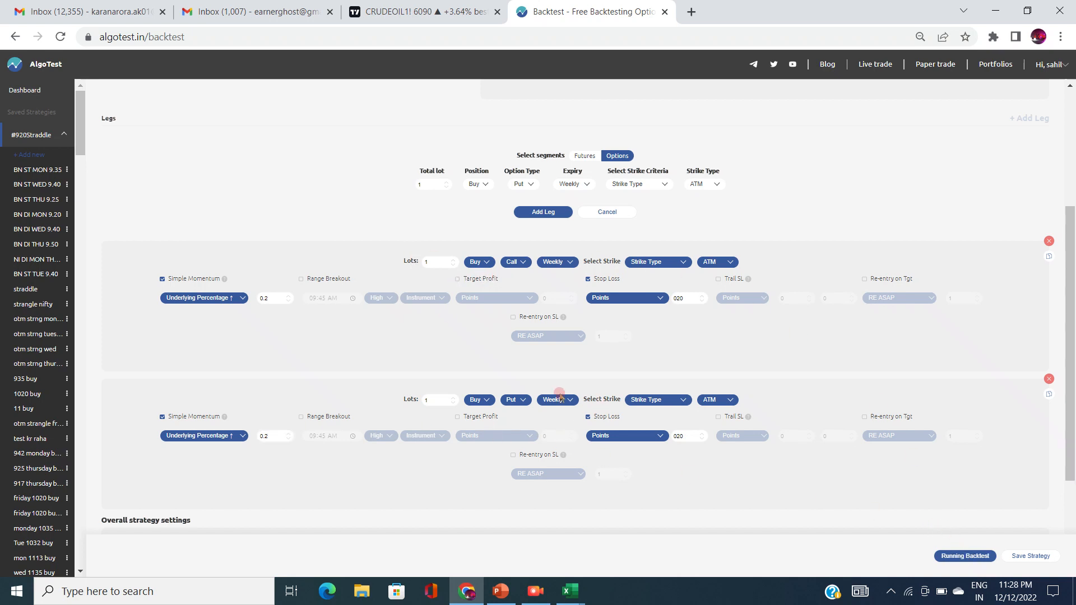
Check the put leg's momentum type options and examine the backtest's yearly returns, overall profit, maximum drawdown and profit and drawdown charts
{"action": "left_click", "coordinate": [230, 437]}
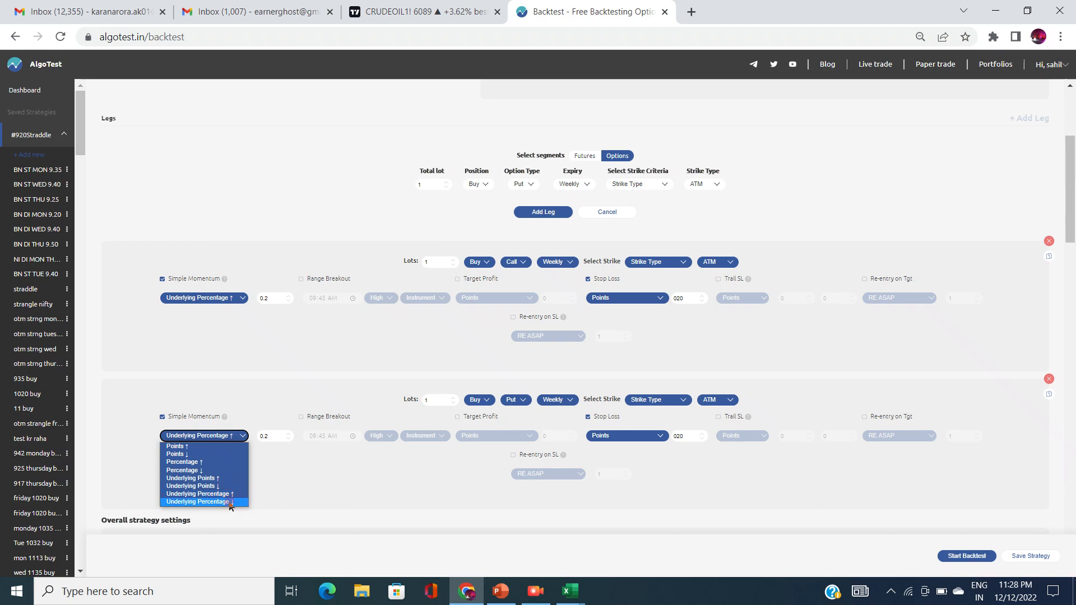
{"action": "left_click", "coordinate": [232, 494]}
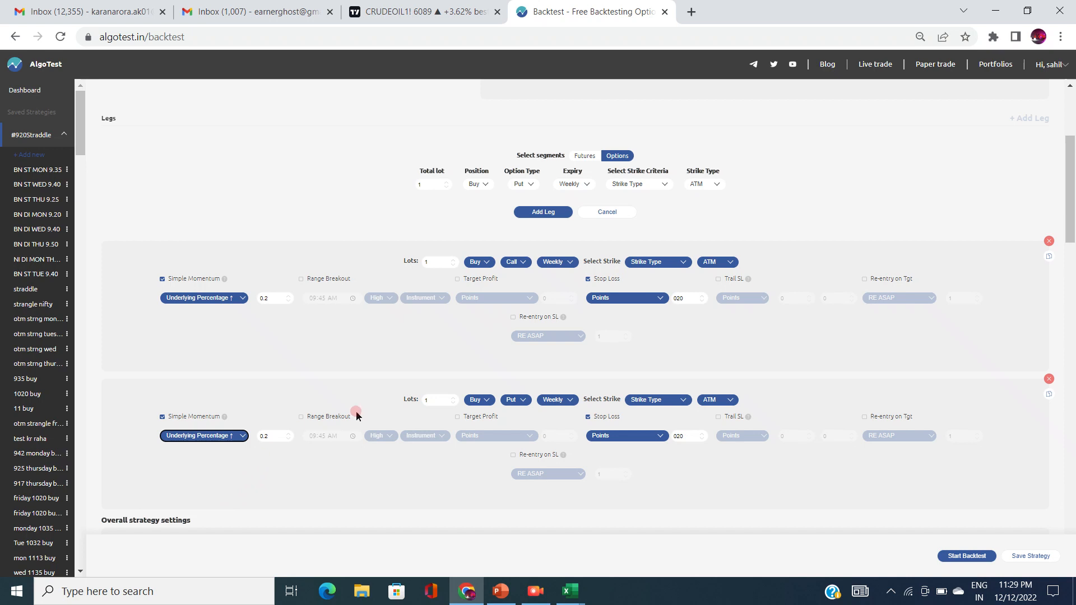
{"action": "scroll", "coordinate": [439, 398], "scroll_direction": "down", "scroll_amount": 15}
{"action": "scroll", "coordinate": [438, 398], "scroll_direction": "down", "scroll_amount": 4}
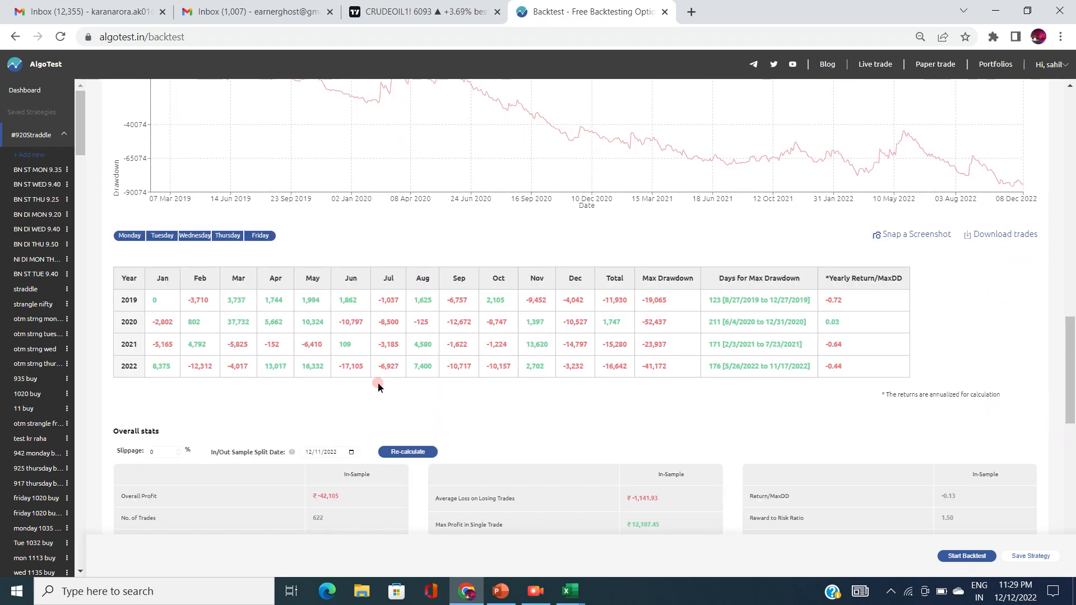
{"action": "left_click_drag", "start_coordinate": [338, 356], "coordinate": [309, 357]}
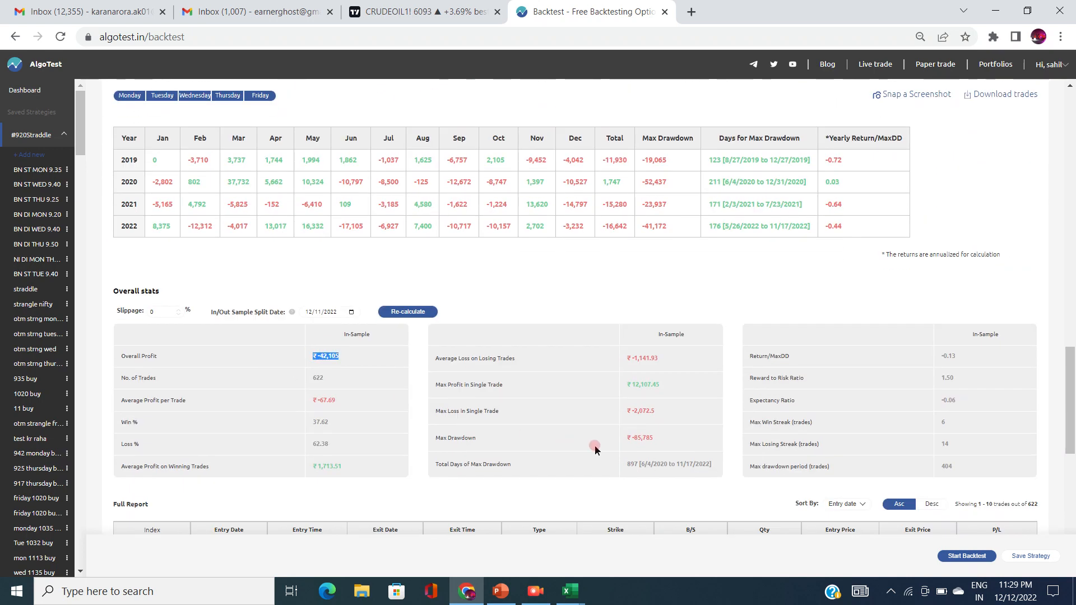
{"action": "left_click_drag", "start_coordinate": [690, 437], "coordinate": [623, 437]}
{"action": "scroll", "coordinate": [621, 437], "scroll_direction": "up", "scroll_amount": 1}
{"action": "scroll", "coordinate": [620, 436], "scroll_direction": "up", "scroll_amount": 6}
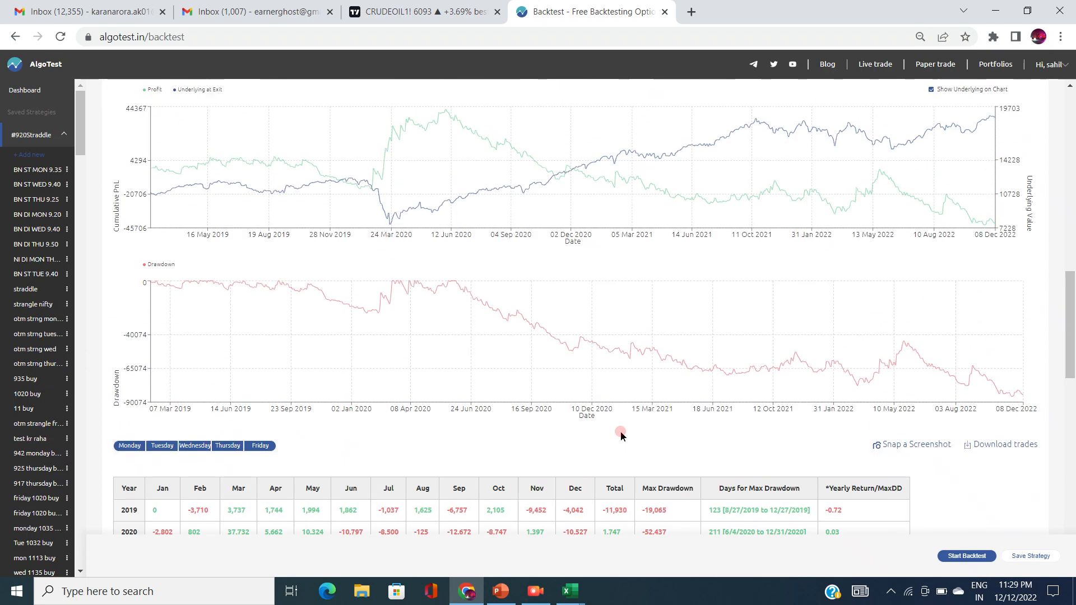
{"action": "scroll", "coordinate": [620, 436], "scroll_direction": "up", "scroll_amount": 1}
{"action": "mouse_move", "coordinate": [621, 436]}
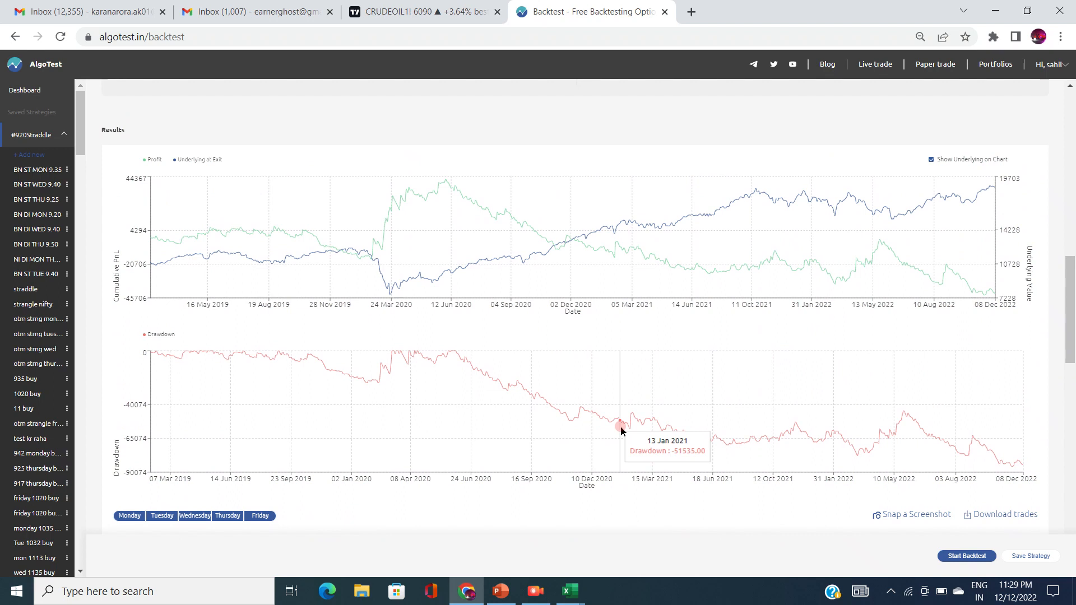
{"action": "scroll", "coordinate": [621, 431], "scroll_direction": "up", "scroll_amount": 7}
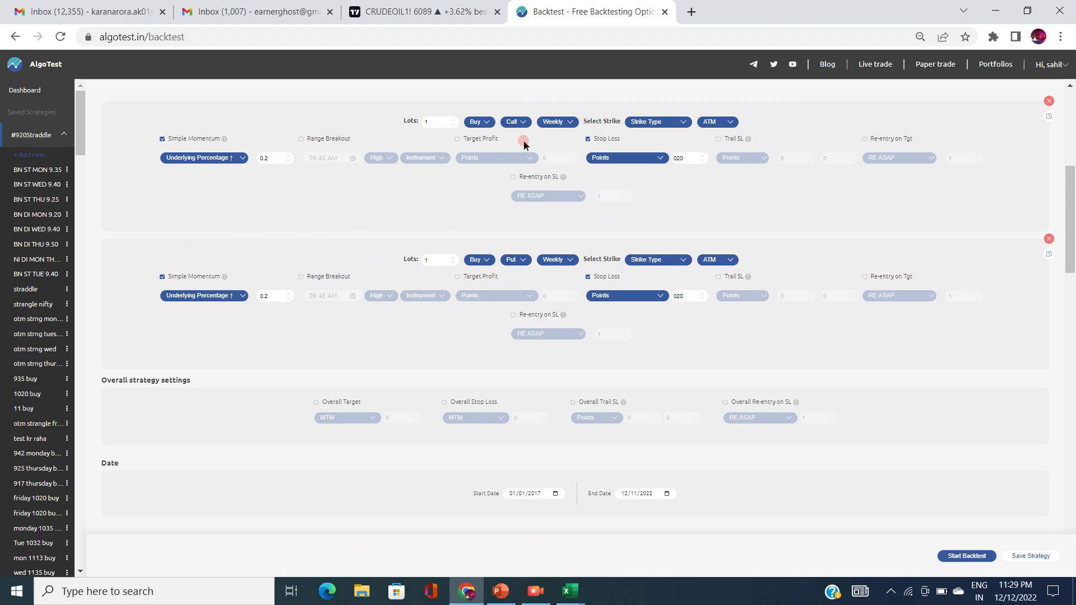
Change the put leg's Simple Momentum type to Underlying Percentage ↓ and rerun the backtest
{"action": "left_click", "coordinate": [207, 298]}
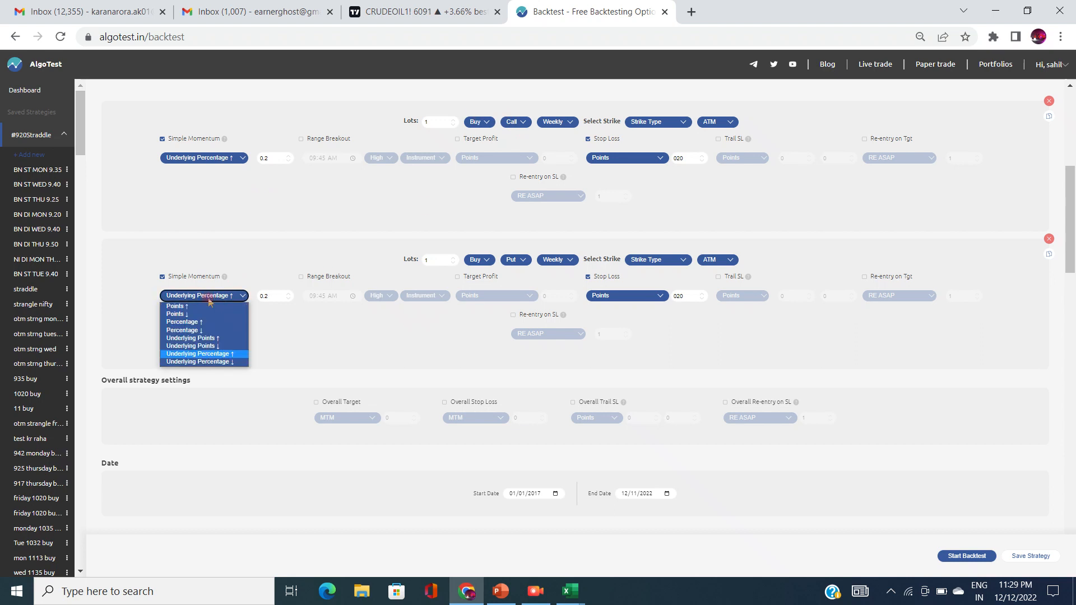
{"action": "left_click", "coordinate": [223, 291]}
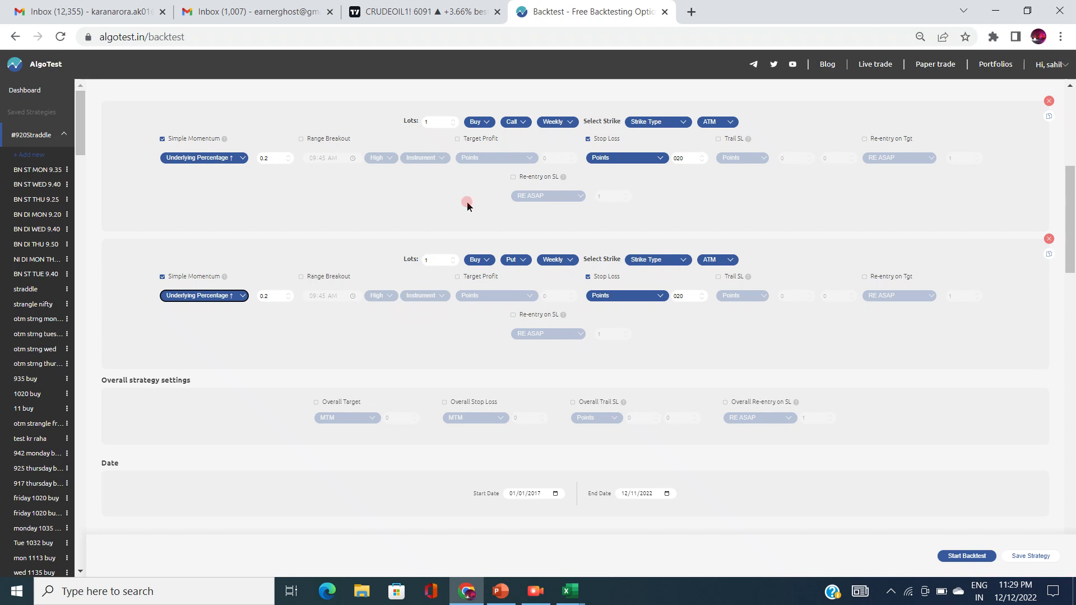
{"action": "scroll", "coordinate": [283, 233], "scroll_direction": "up", "scroll_amount": 1}
{"action": "left_click_drag", "start_coordinate": [211, 208], "coordinate": [197, 211]}
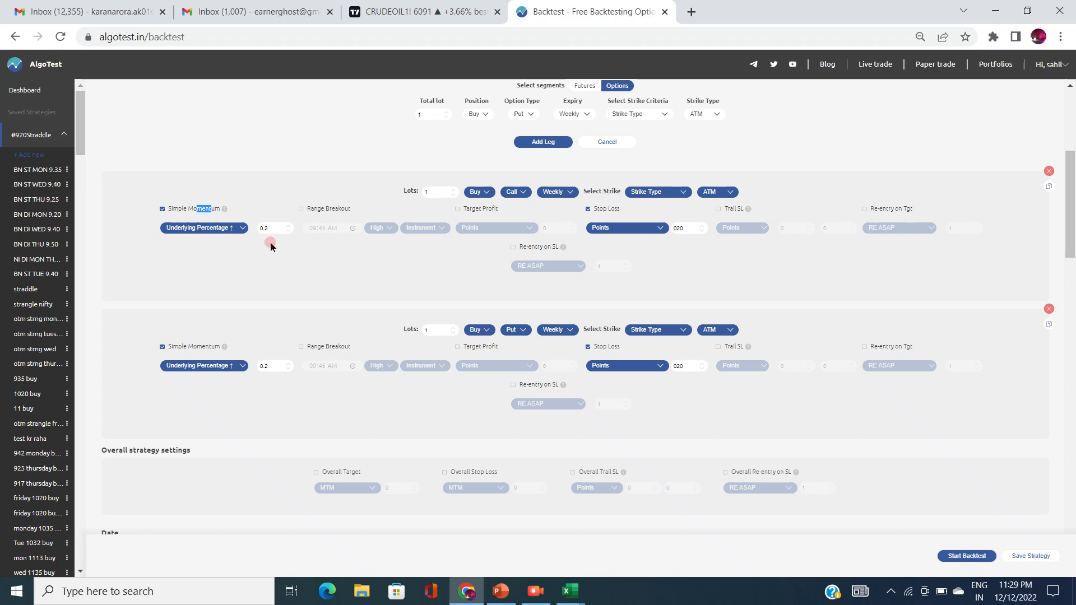
{"action": "left_click_drag", "start_coordinate": [338, 347], "coordinate": [307, 347]}
{"action": "left_click", "coordinate": [500, 313]}
{"action": "left_click", "coordinate": [207, 367]}
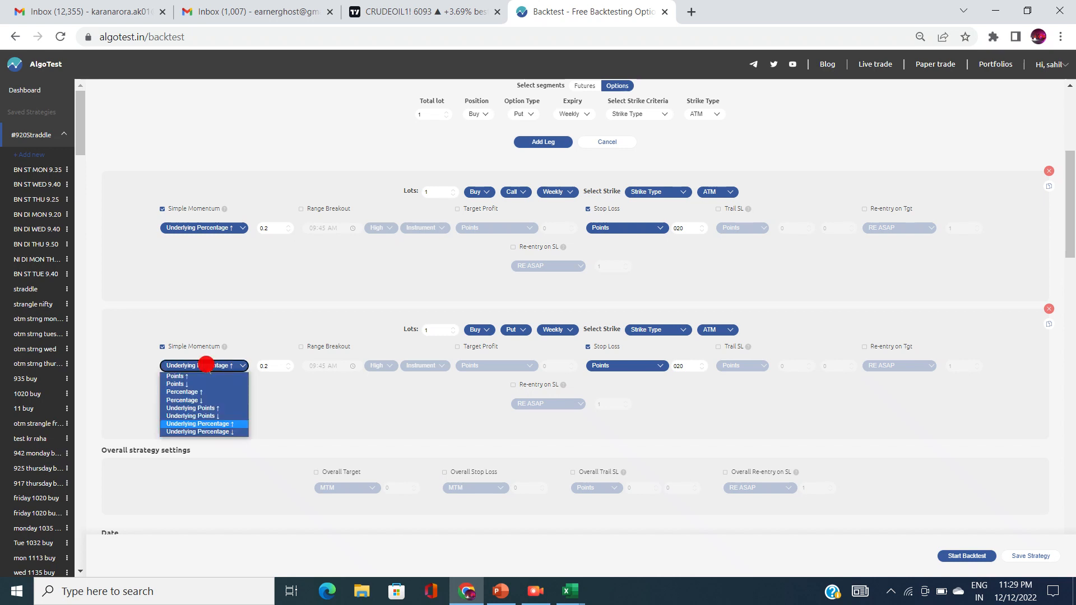
{"action": "left_click", "coordinate": [201, 433]}
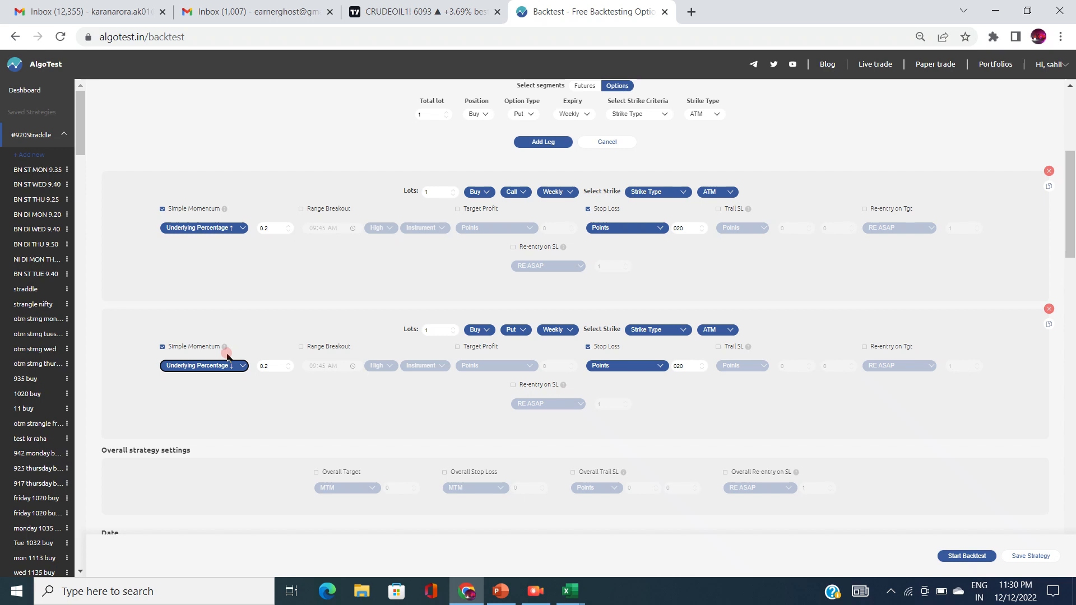
{"action": "left_click", "coordinate": [963, 558]}
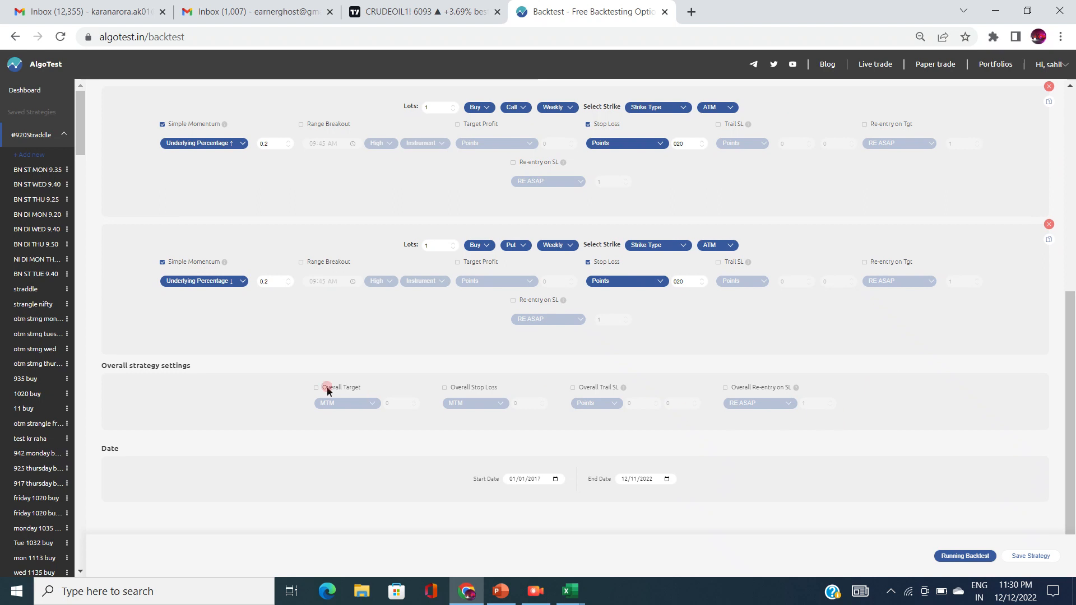
Examine the new backtest's monthly returns and overall stats, including the number of trades
{"action": "scroll", "coordinate": [348, 333], "scroll_direction": "up", "scroll_amount": 4}
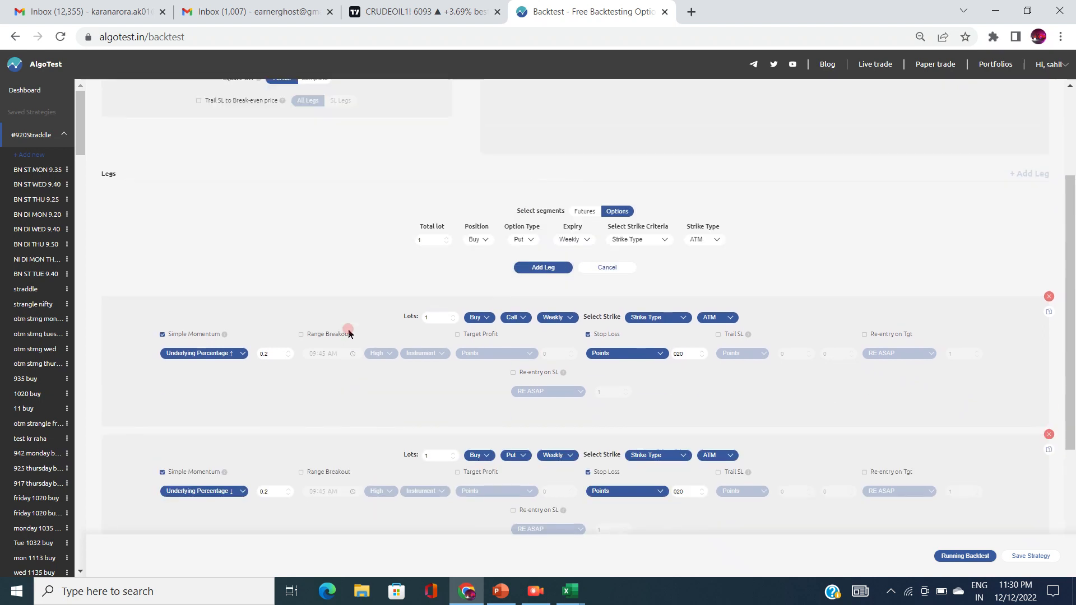
{"action": "scroll", "coordinate": [348, 333], "scroll_direction": "down", "scroll_amount": 1}
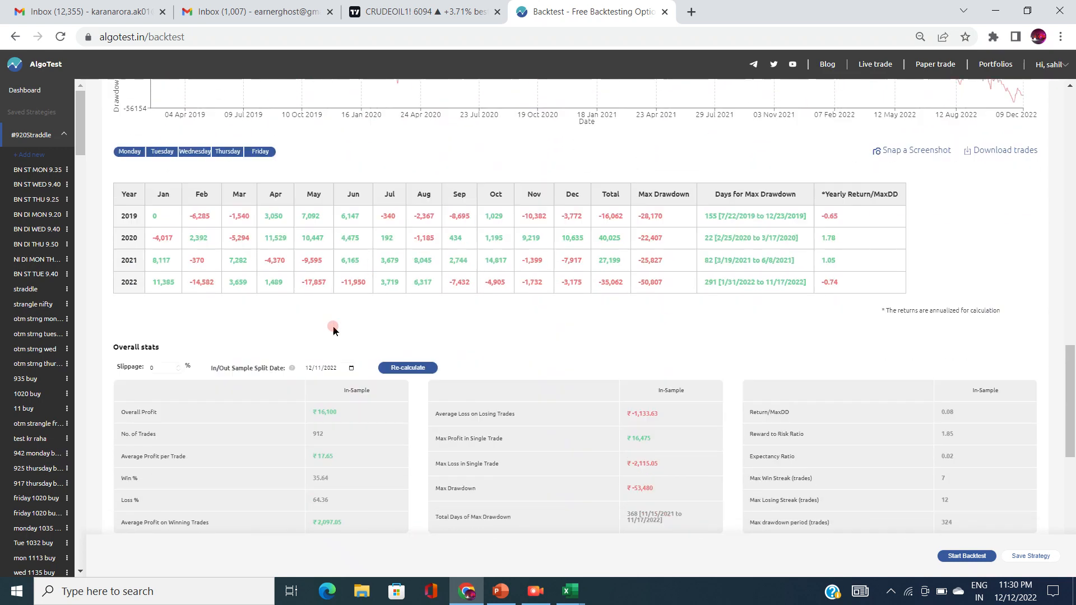
{"action": "scroll", "coordinate": [333, 331], "scroll_direction": "down", "scroll_amount": 2}
{"action": "triple_click", "coordinate": [275, 362]}
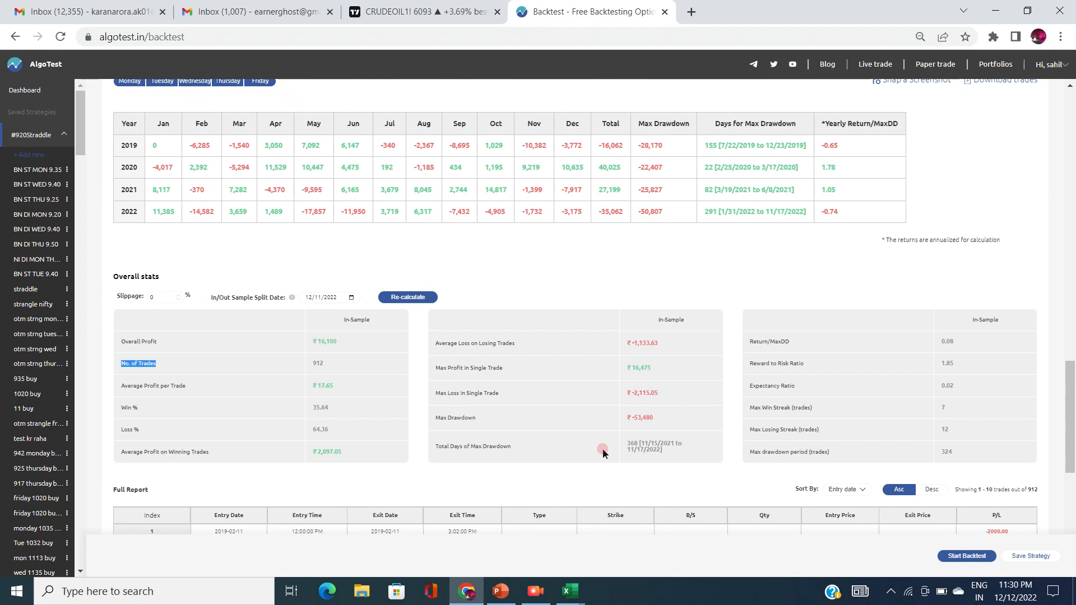
Change the Simple Momentum type of both the call and put legs to Points ↓
{"action": "scroll", "coordinate": [604, 454], "scroll_direction": "up", "scroll_amount": 15}
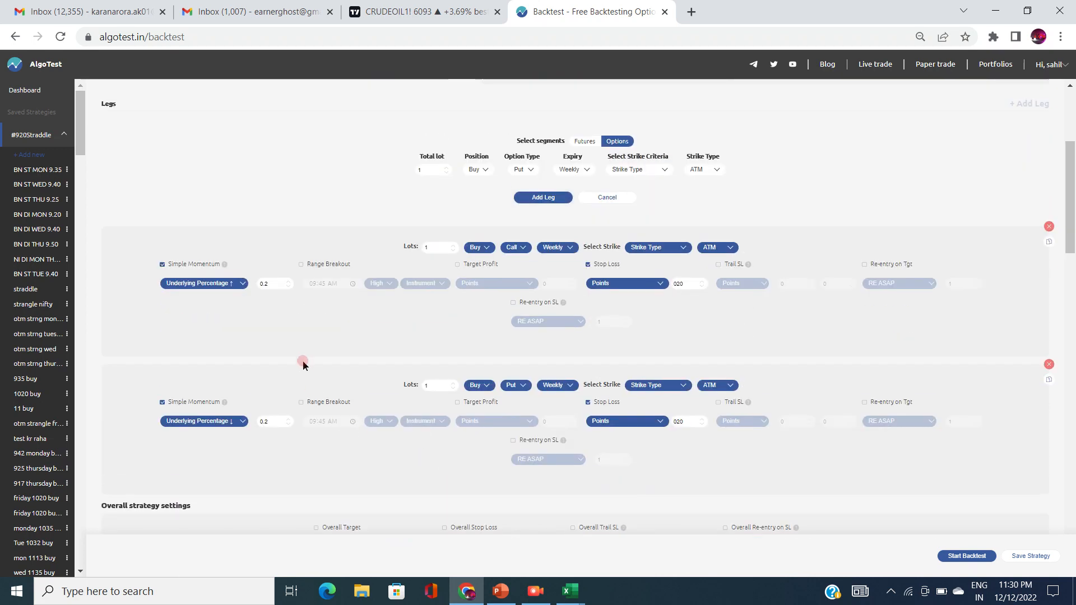
{"action": "left_click", "coordinate": [209, 285]}
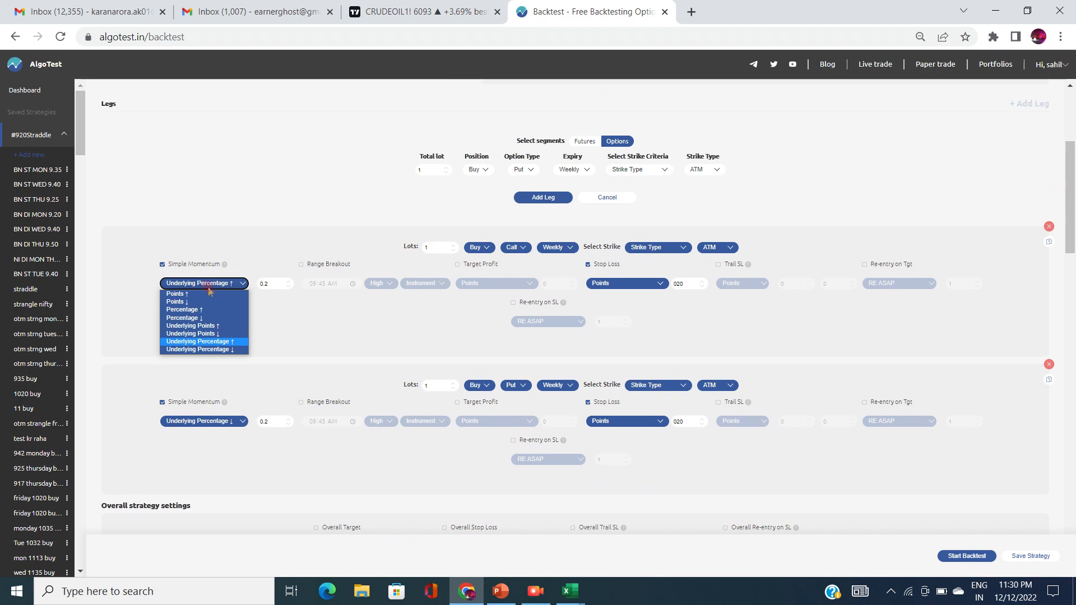
{"action": "left_click", "coordinate": [212, 302]}
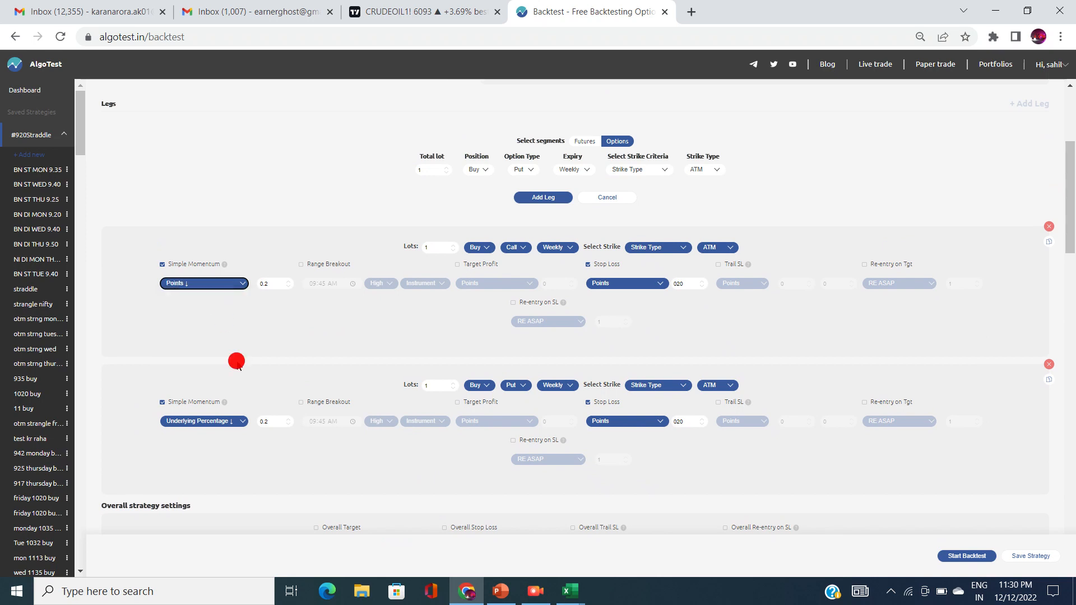
{"action": "left_click", "coordinate": [241, 425]}
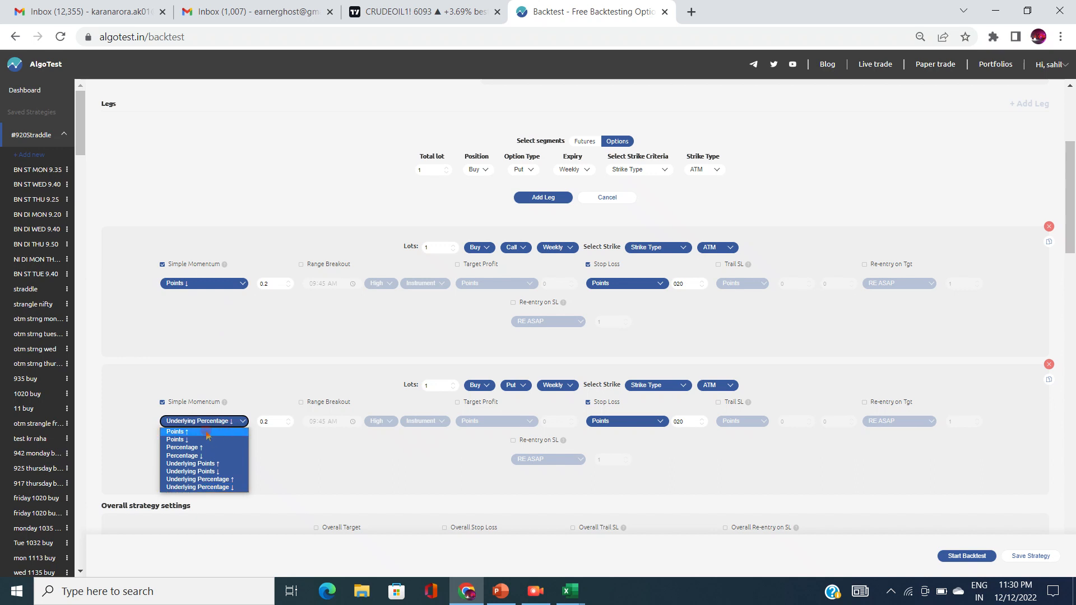
{"action": "left_click", "coordinate": [186, 441]}
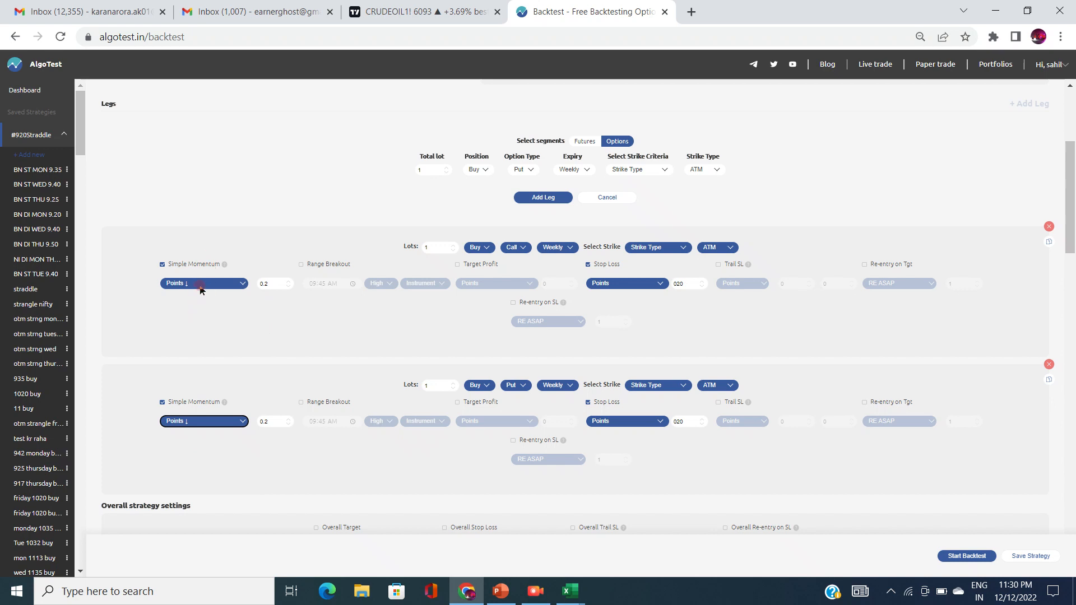
Set the Simple Momentum value of both the call and put legs to 20
{"action": "left_click", "coordinate": [286, 281]}
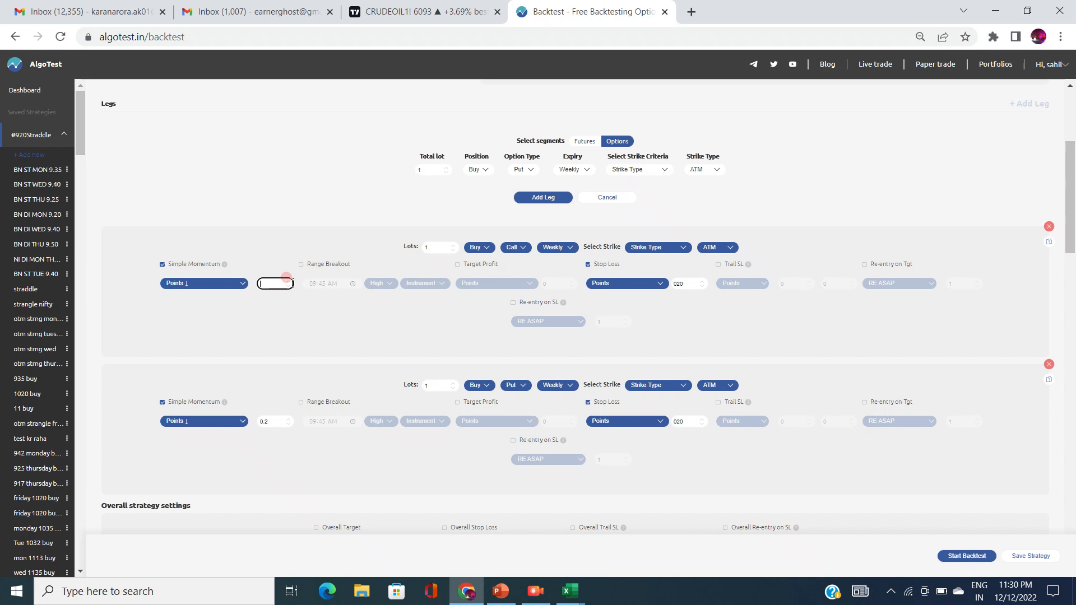
{"action": "left_click", "coordinate": [268, 422]}
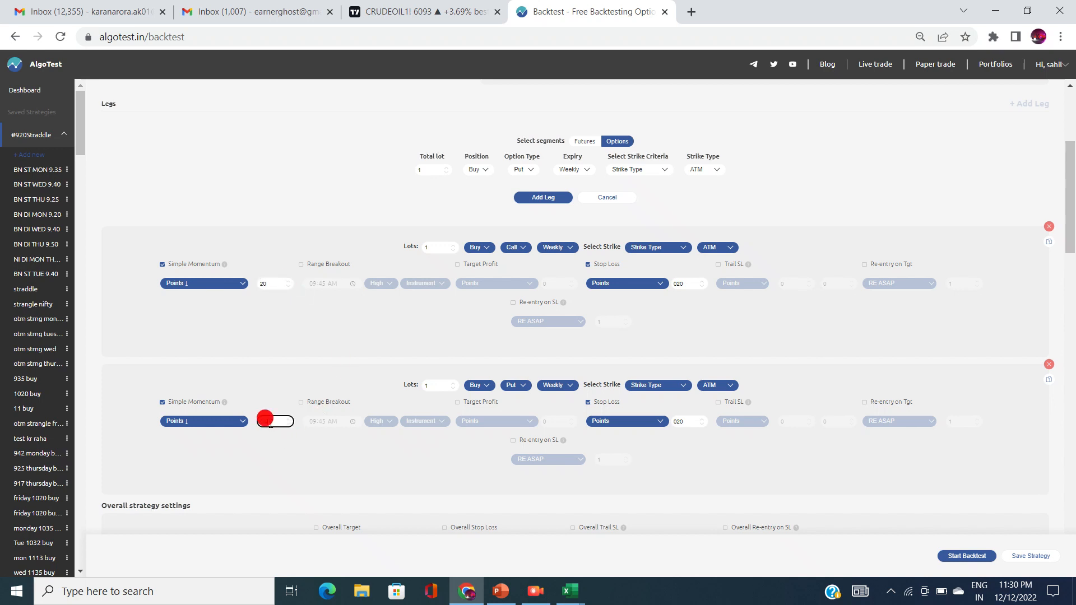
{"action": "type", "text": "0"}
{"action": "left_click", "coordinate": [286, 362]}
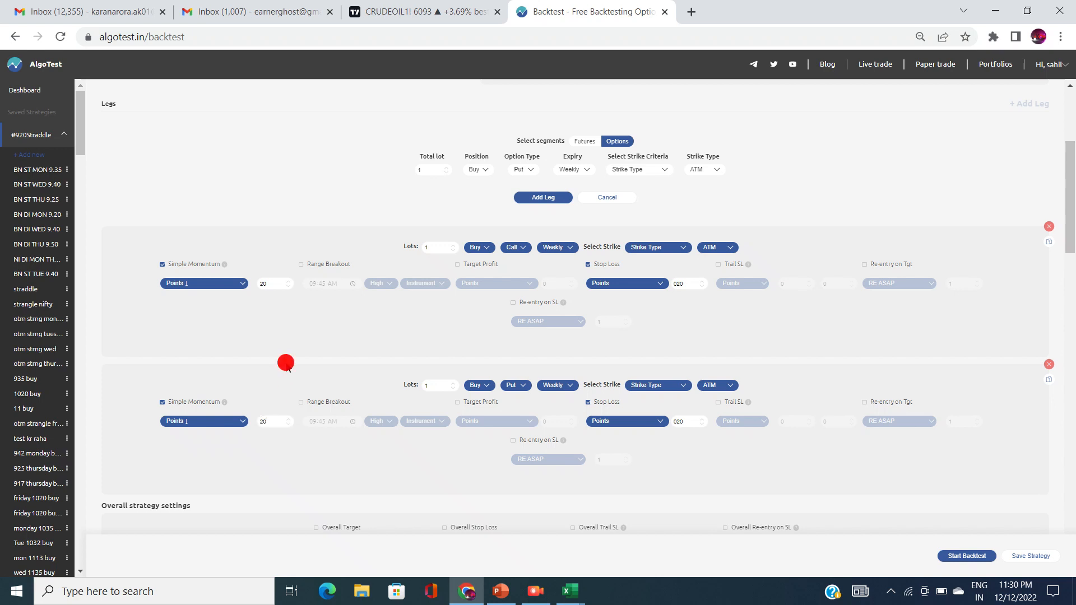
Switch the position of both the call and put legs to Sell
{"action": "left_click", "coordinate": [487, 248]}
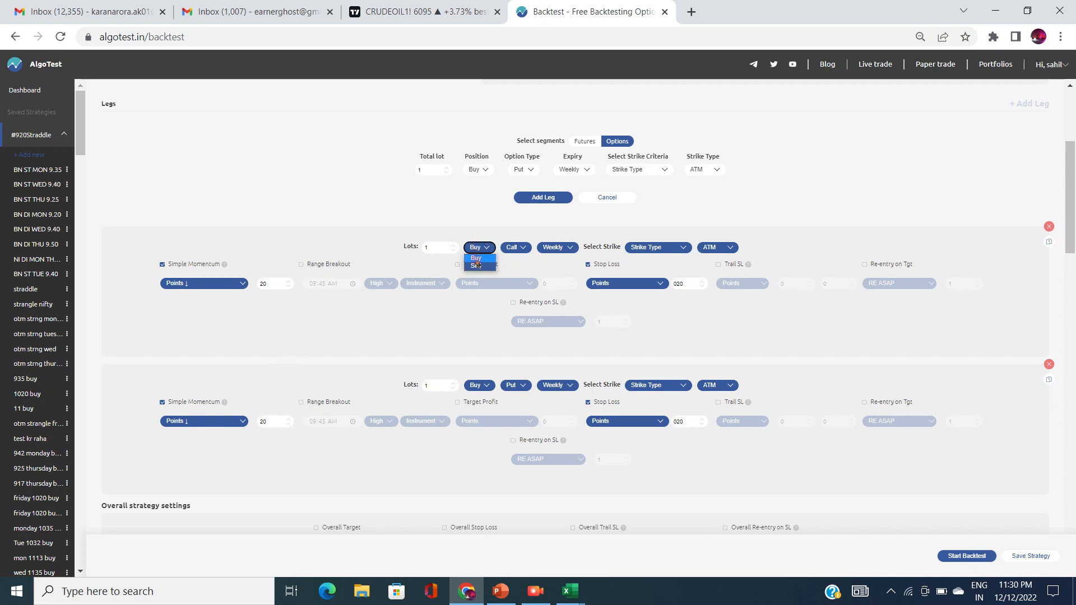
{"action": "left_click", "coordinate": [475, 264]}
{"action": "left_click", "coordinate": [485, 385]}
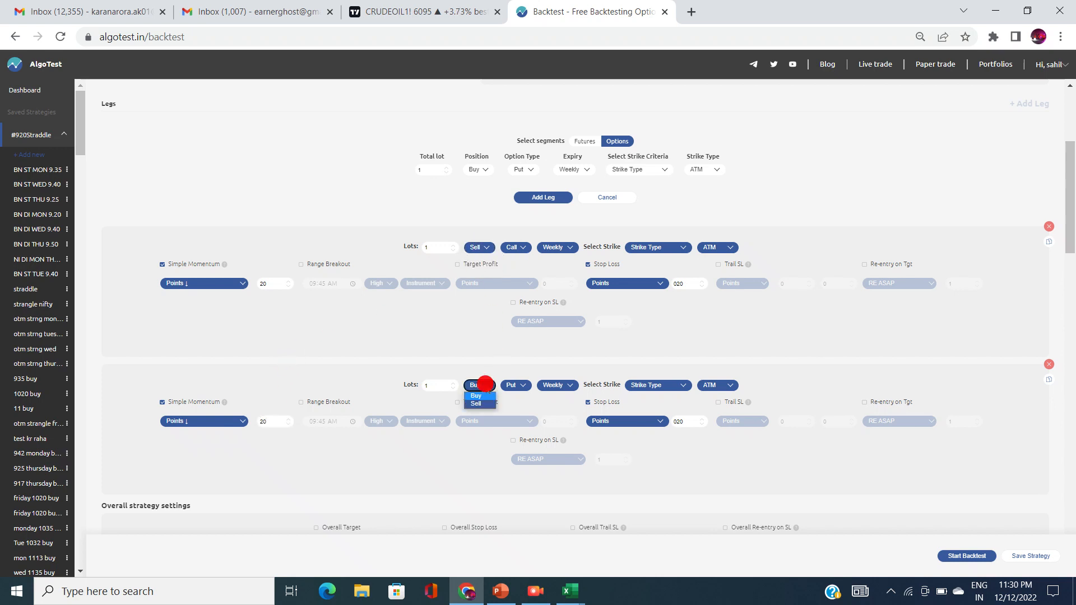
{"action": "left_click", "coordinate": [475, 404]}
Set the strategy's entry time to 09:20 AM and run the backtest for the two sell legs
{"action": "scroll", "coordinate": [970, 256], "scroll_direction": "up", "scroll_amount": 4}
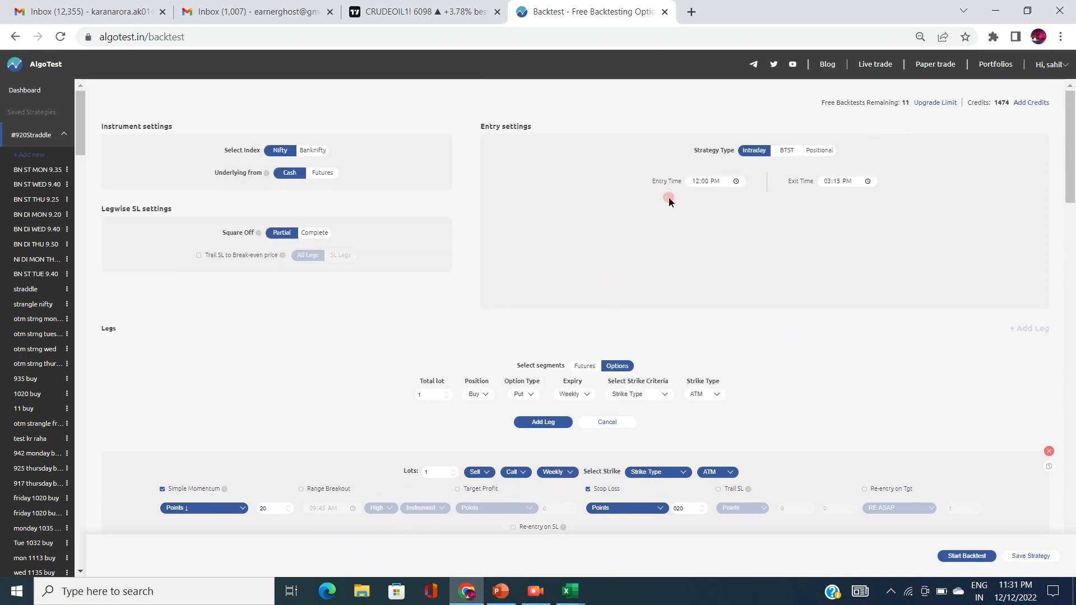
{"action": "left_click", "coordinate": [697, 187]}
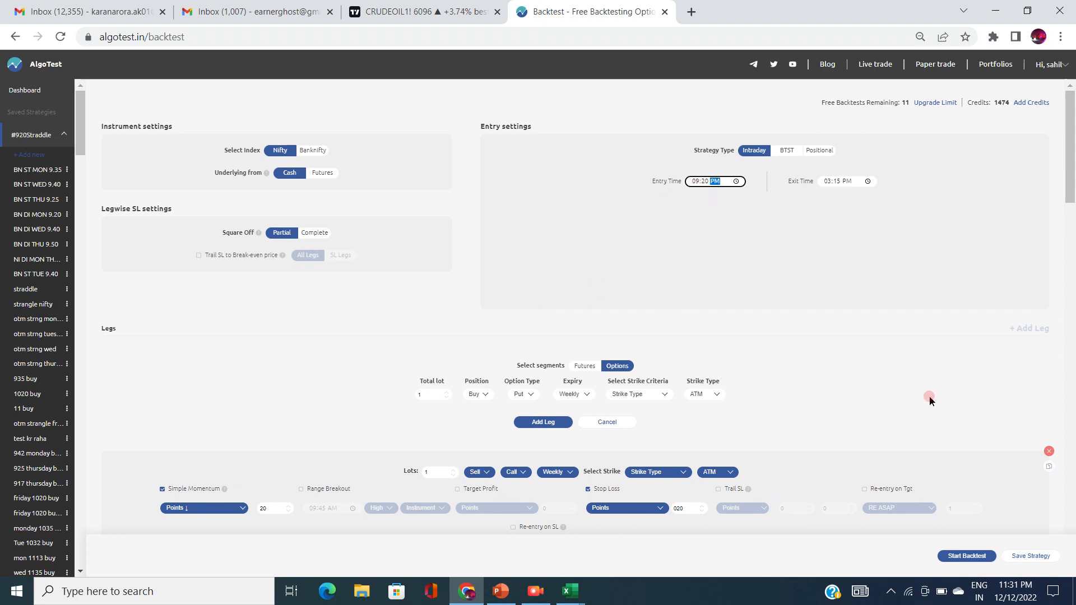
{"action": "left_click", "coordinate": [967, 556]}
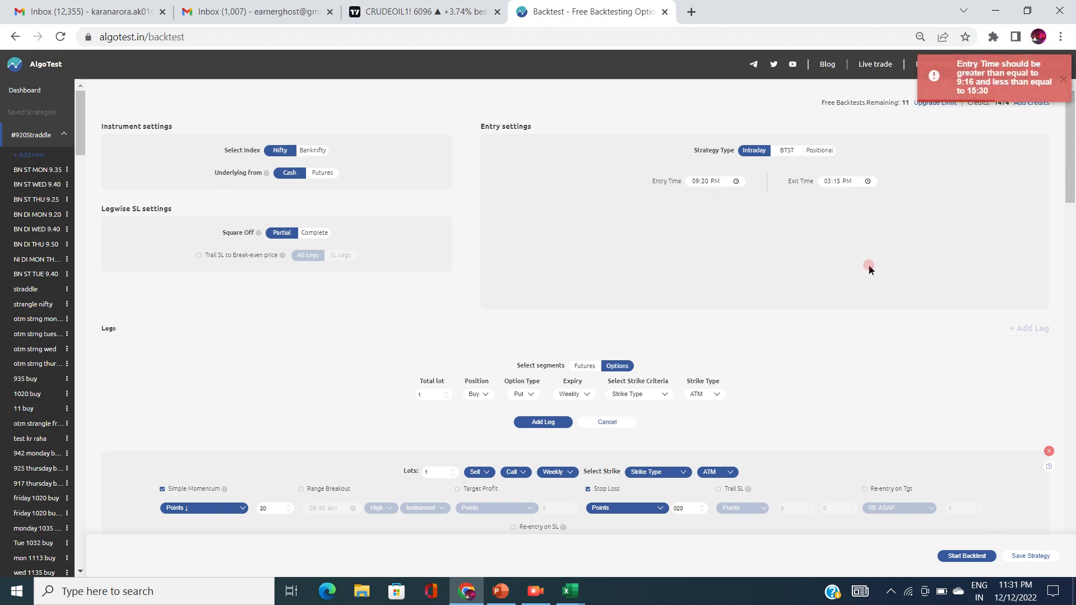
{"action": "left_click", "coordinate": [720, 181]}
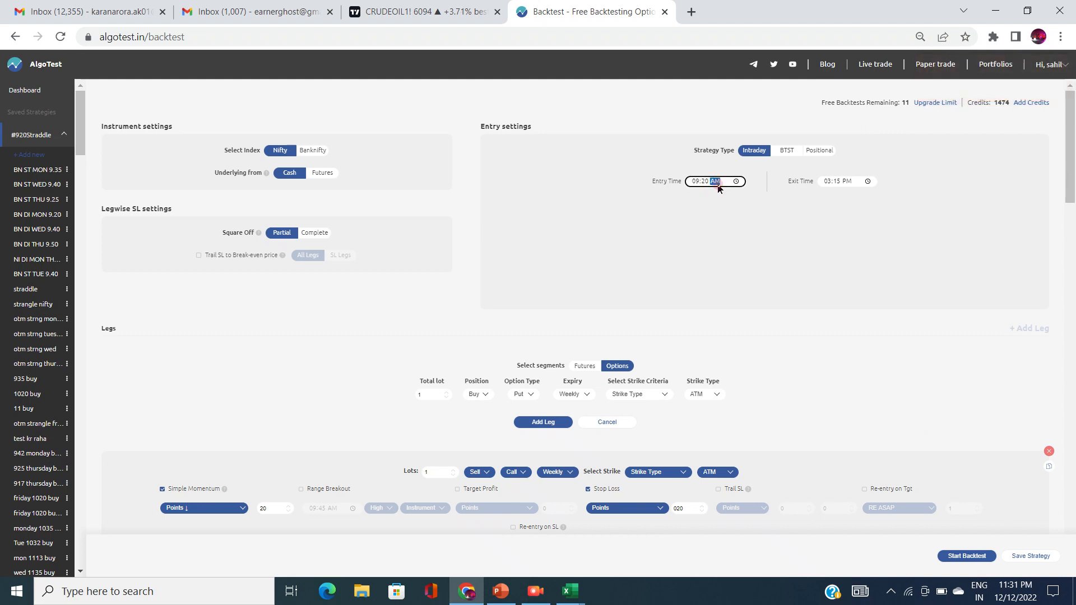
{"action": "left_click", "coordinate": [873, 374]}
{"action": "left_click", "coordinate": [962, 558]}
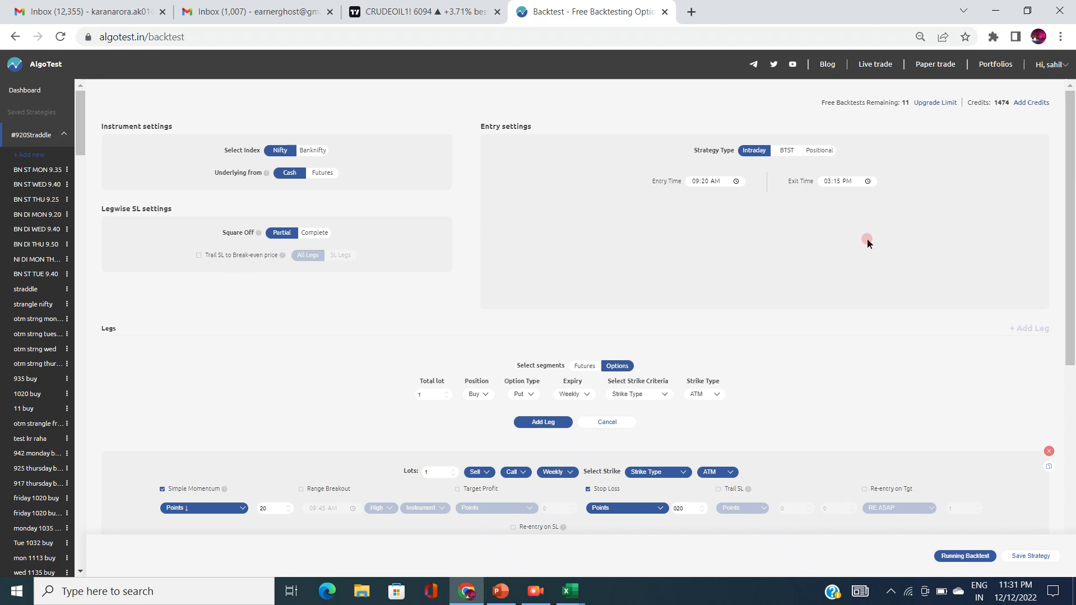
Examine the option-selling backtest's profit curve, yearly and monthly returns and overall stats, including the expectancy ratio
{"action": "scroll", "coordinate": [868, 243], "scroll_direction": "down", "scroll_amount": 6}
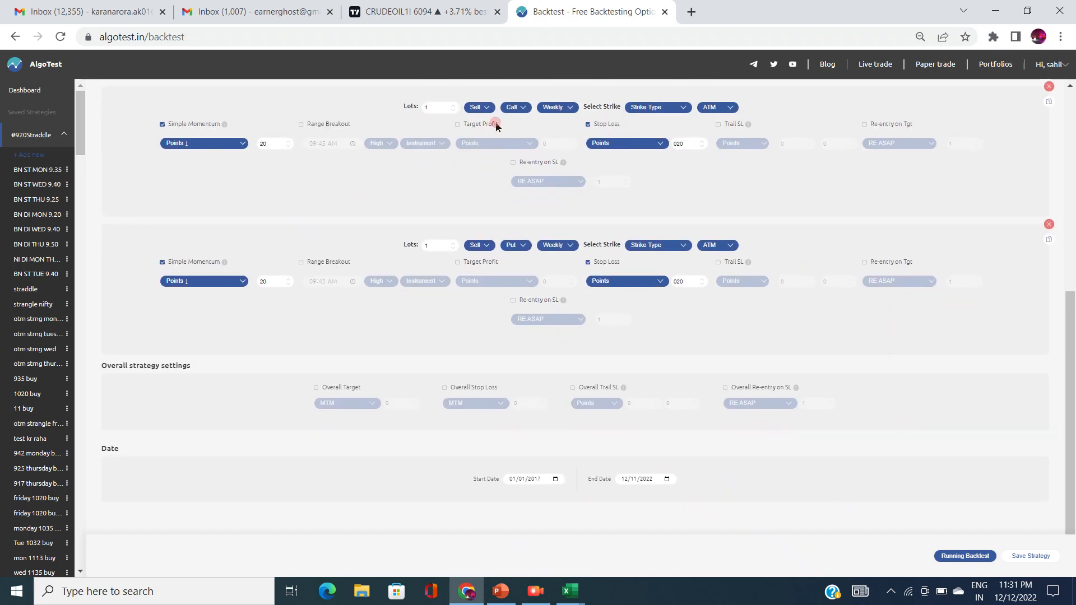
{"action": "left_click_drag", "start_coordinate": [497, 126], "coordinate": [473, 126]}
{"action": "left_click_drag", "start_coordinate": [914, 124], "coordinate": [885, 126]}
{"action": "left_click_drag", "start_coordinate": [553, 164], "coordinate": [527, 163]}
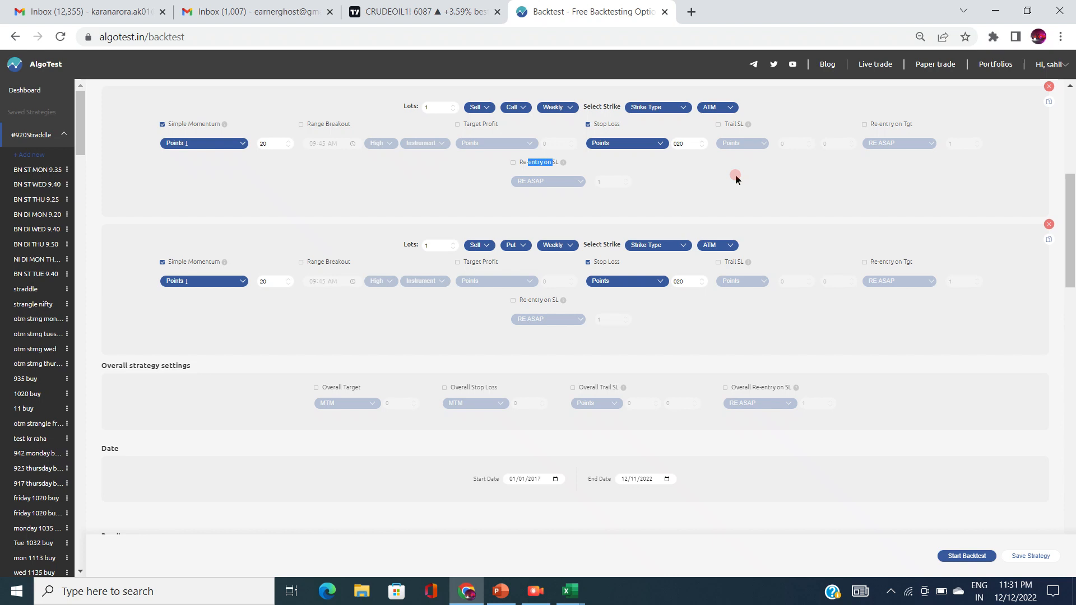
{"action": "scroll", "coordinate": [736, 179], "scroll_direction": "down", "scroll_amount": 5}
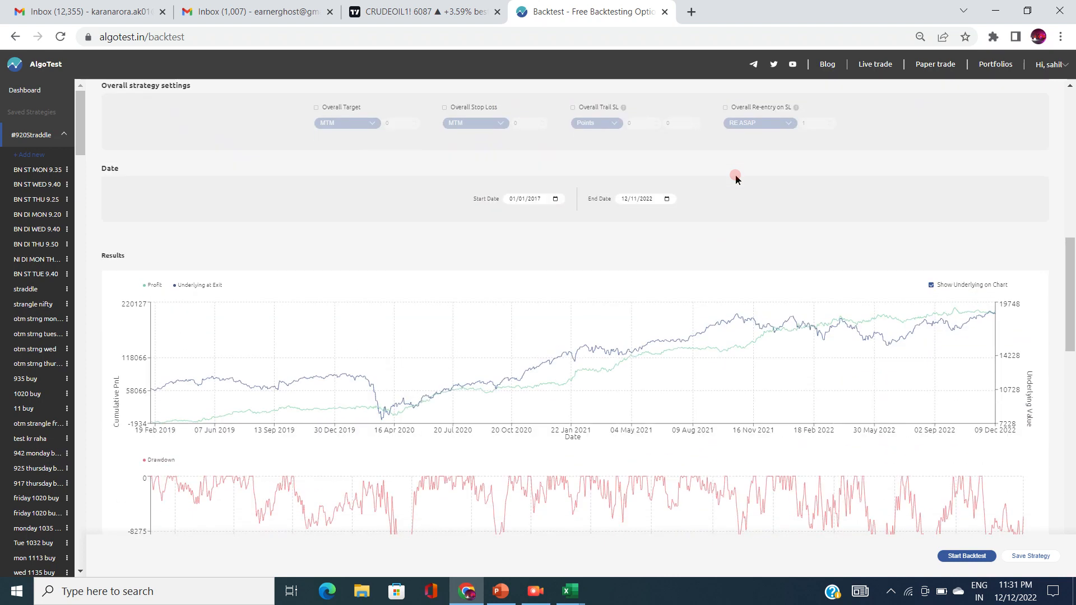
{"action": "scroll", "coordinate": [736, 179], "scroll_direction": "down", "scroll_amount": 10}
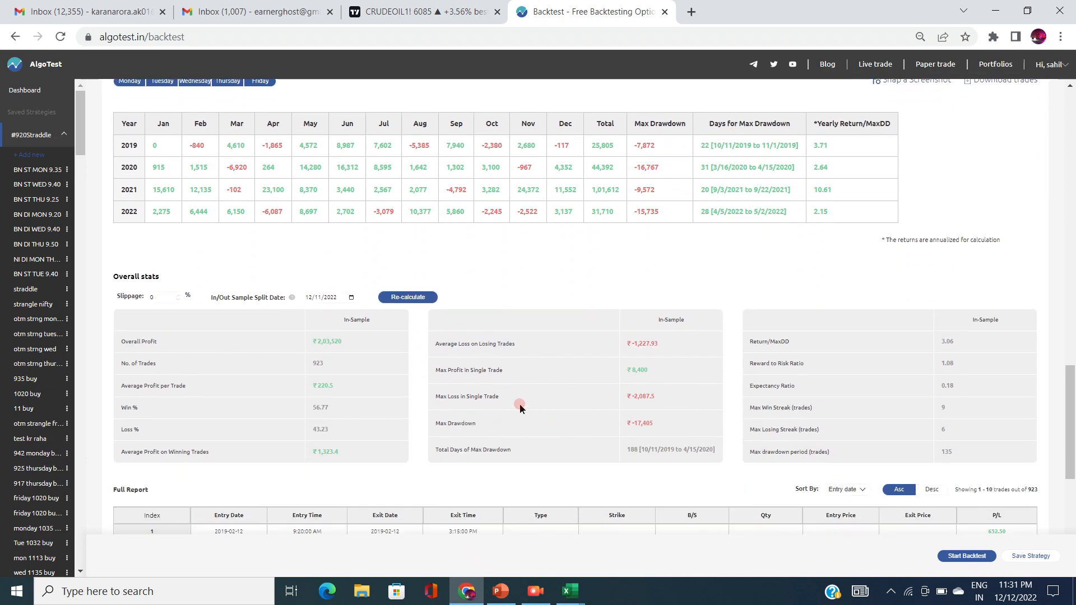
{"action": "scroll", "coordinate": [520, 408], "scroll_direction": "up", "scroll_amount": 1}
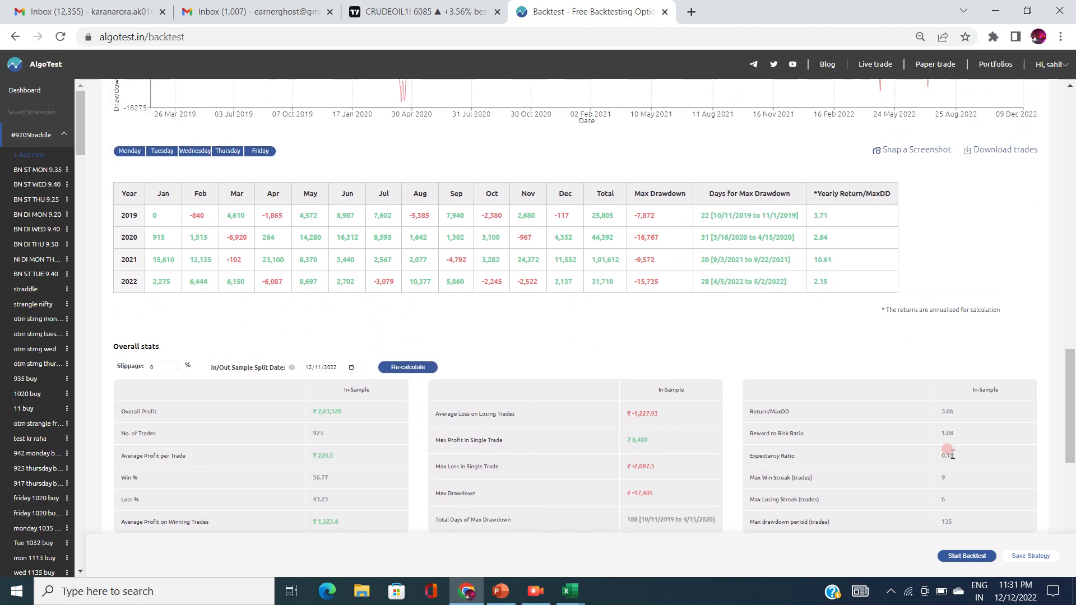
{"action": "left_click_drag", "start_coordinate": [954, 457], "coordinate": [948, 458]}
{"action": "scroll", "coordinate": [352, 420], "scroll_direction": "up", "scroll_amount": 5}
{"action": "scroll", "coordinate": [352, 419], "scroll_direction": "up", "scroll_amount": 6}
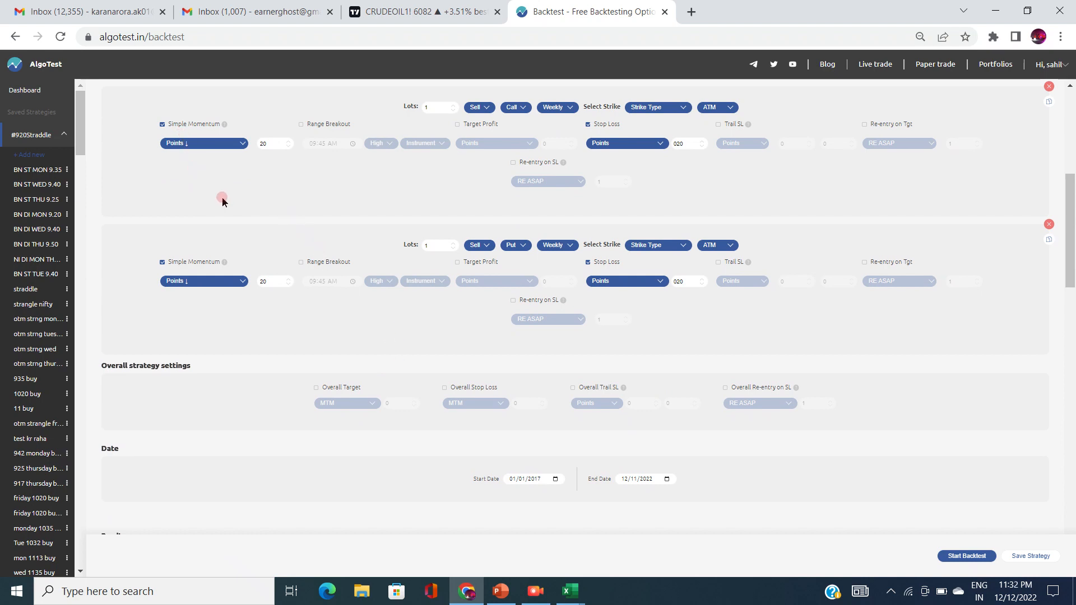
Change the Simple Momentum type of both the call and put legs to Percentage ↓
{"action": "scroll", "coordinate": [219, 201], "scroll_direction": "up", "scroll_amount": 2}
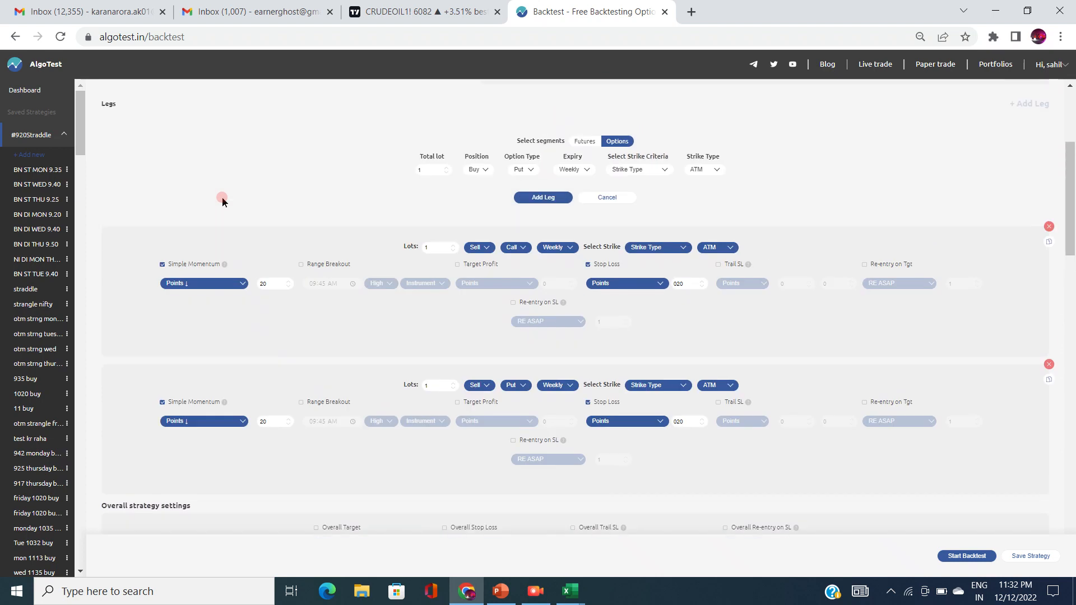
{"action": "left_click", "coordinate": [200, 264]}
{"action": "left_click", "coordinate": [200, 265]}
{"action": "left_click", "coordinate": [203, 283]}
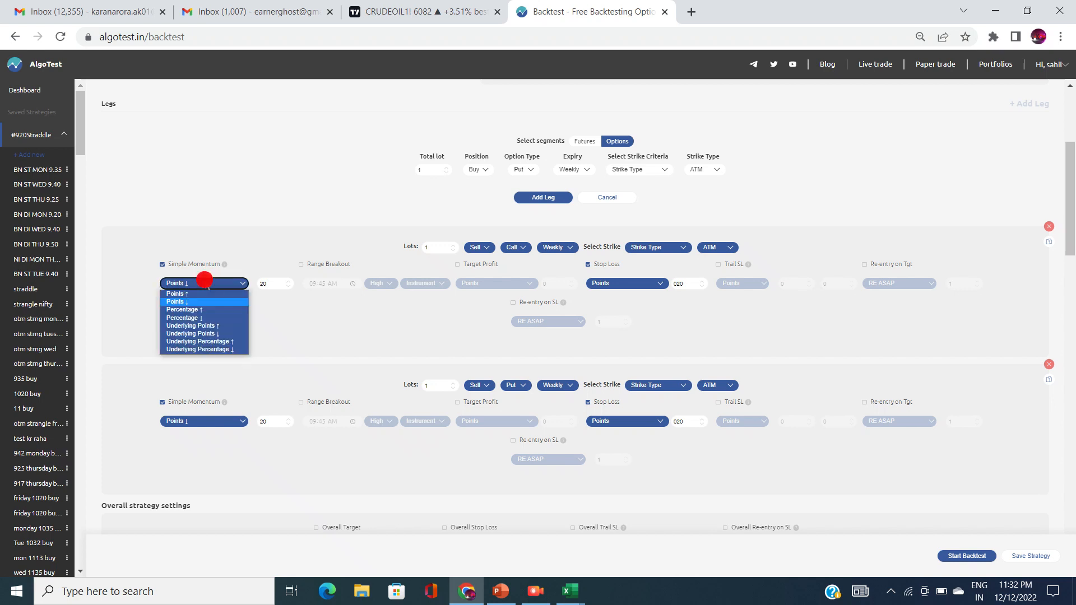
{"action": "left_click", "coordinate": [193, 318]}
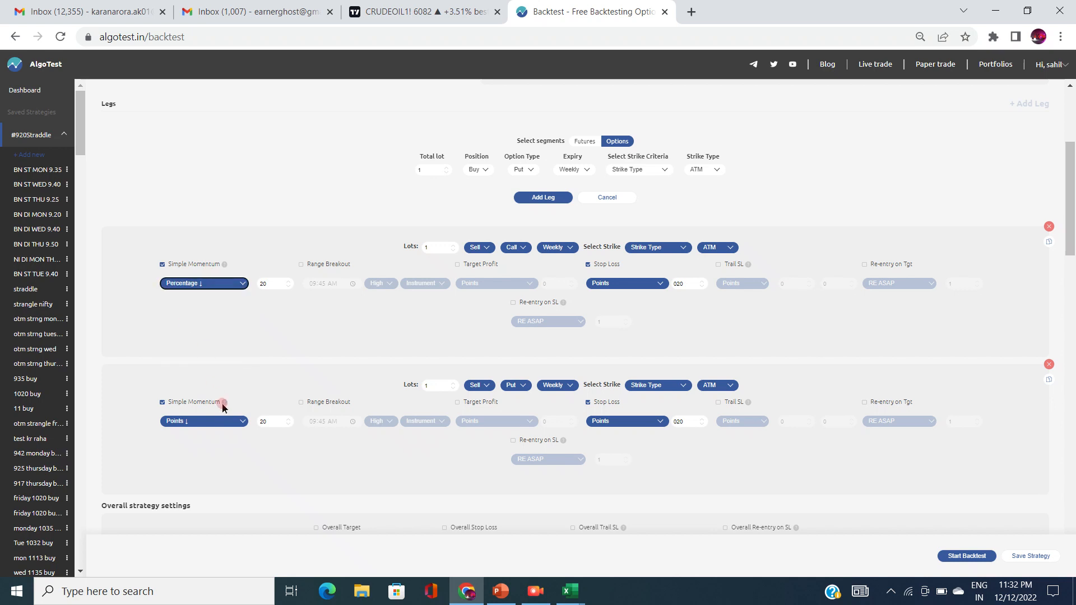
{"action": "left_click", "coordinate": [225, 425]}
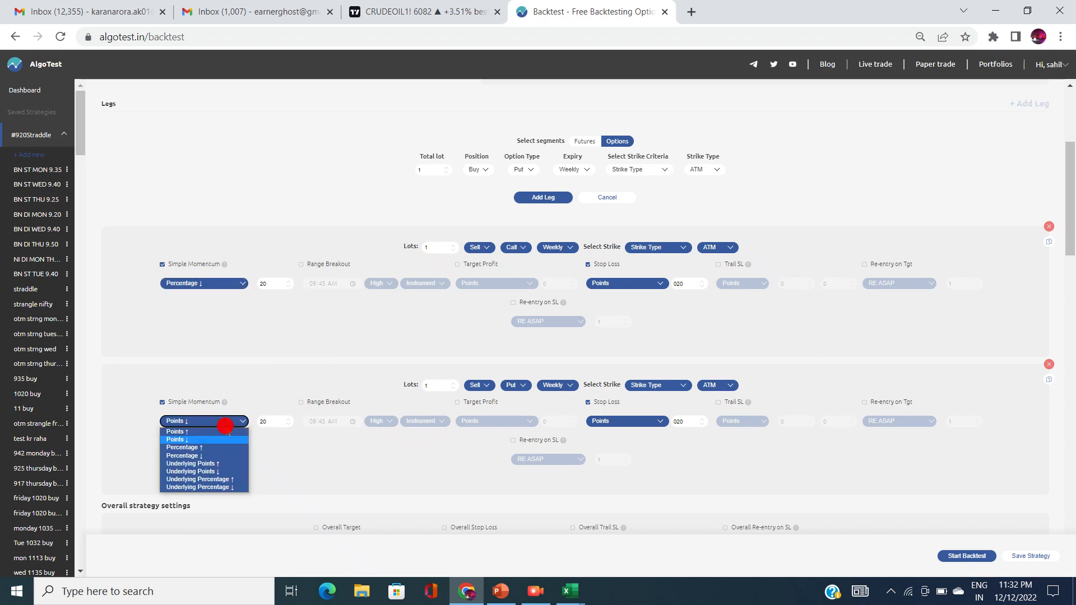
{"action": "left_click", "coordinate": [182, 456]}
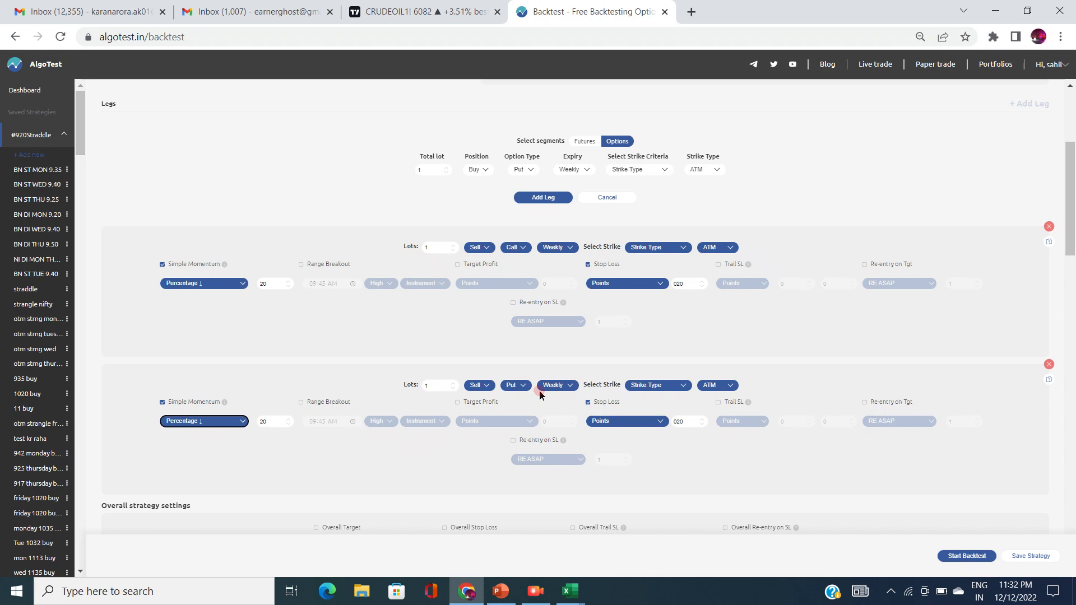
Set the Simple Momentum type to Underlying Percentage ↓ for the call leg and Underlying Percentage ↑ for the put leg
{"action": "left_click", "coordinate": [226, 284]}
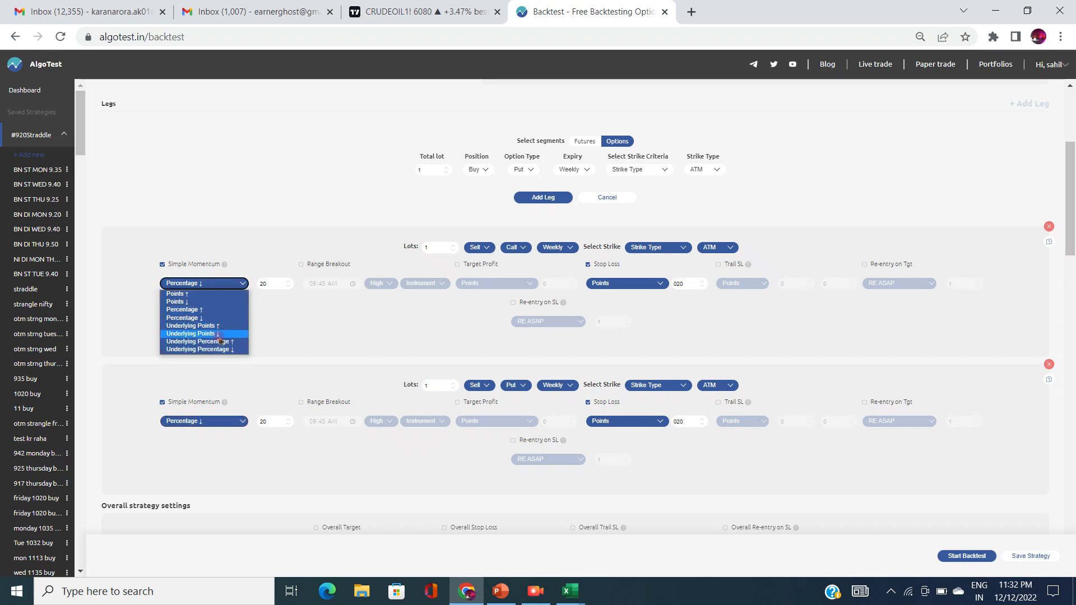
{"action": "left_click", "coordinate": [220, 341]}
{"action": "left_click", "coordinate": [233, 420]}
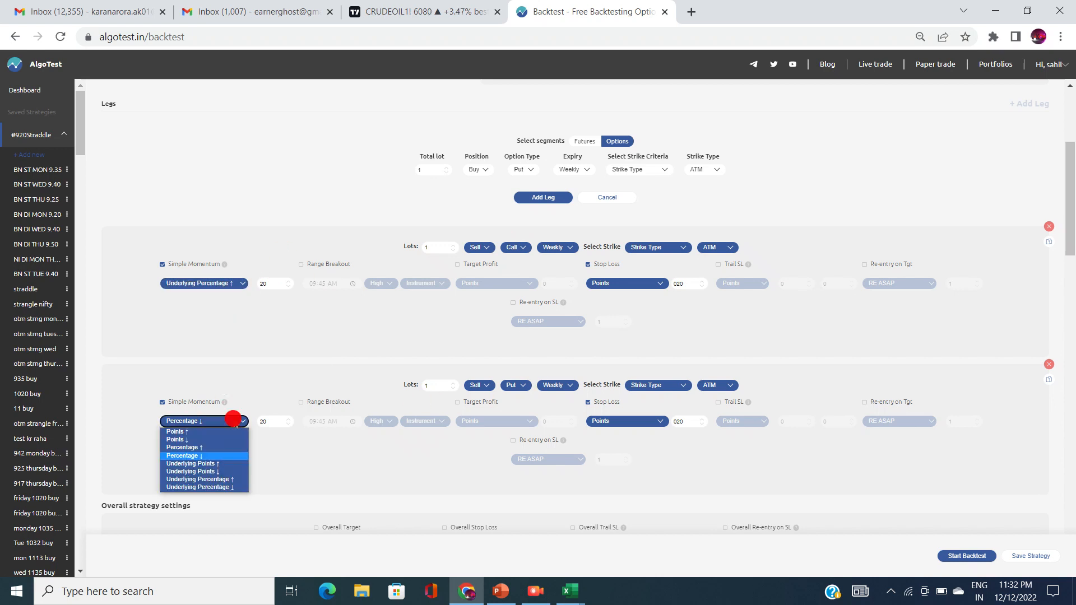
{"action": "left_click", "coordinate": [225, 482]}
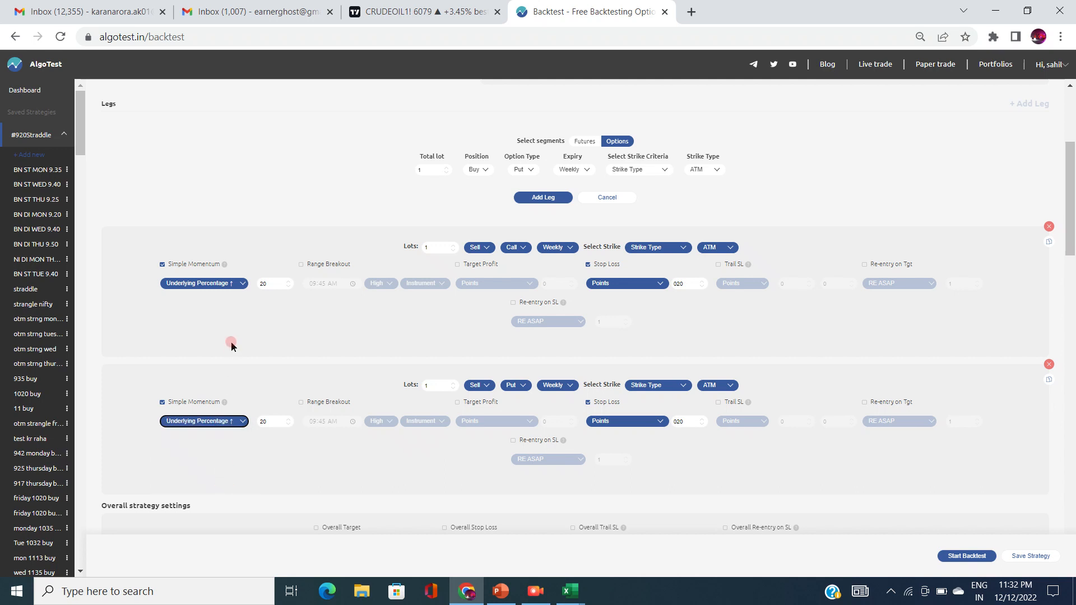
{"action": "left_click", "coordinate": [210, 276]}
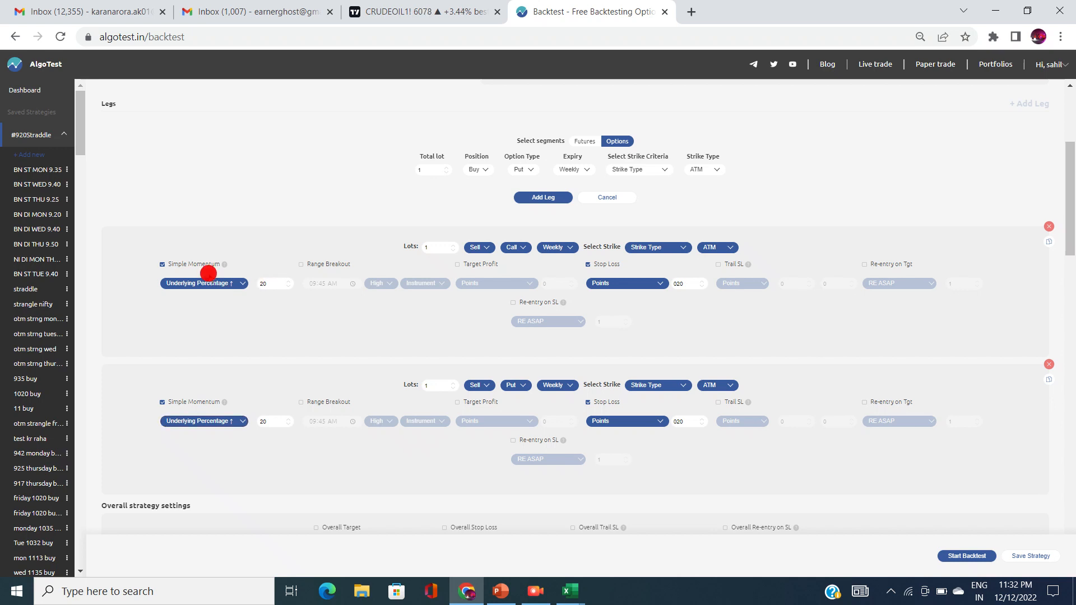
{"action": "left_click", "coordinate": [216, 286]}
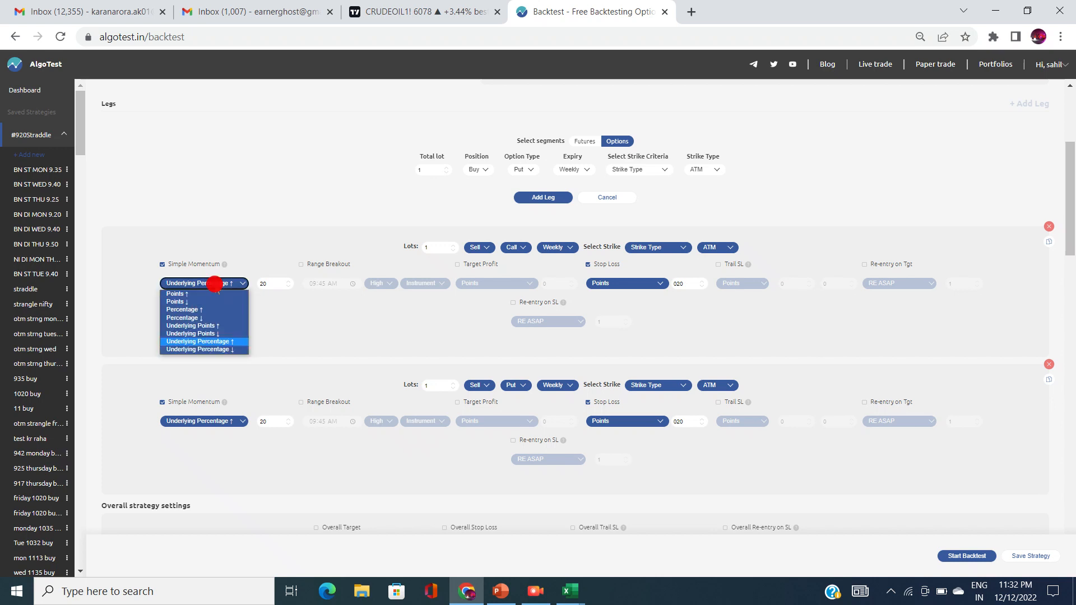
{"action": "left_click", "coordinate": [229, 350]}
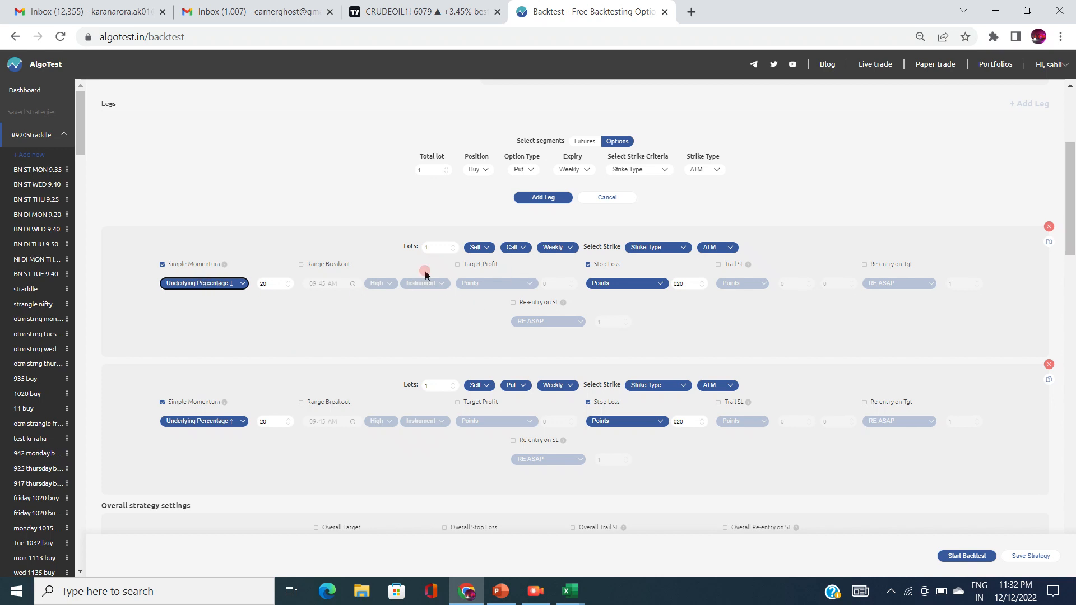
Set the Simple Momentum value of both the call and put legs to 0.2 and run the backtest
{"action": "left_click", "coordinate": [276, 281]}
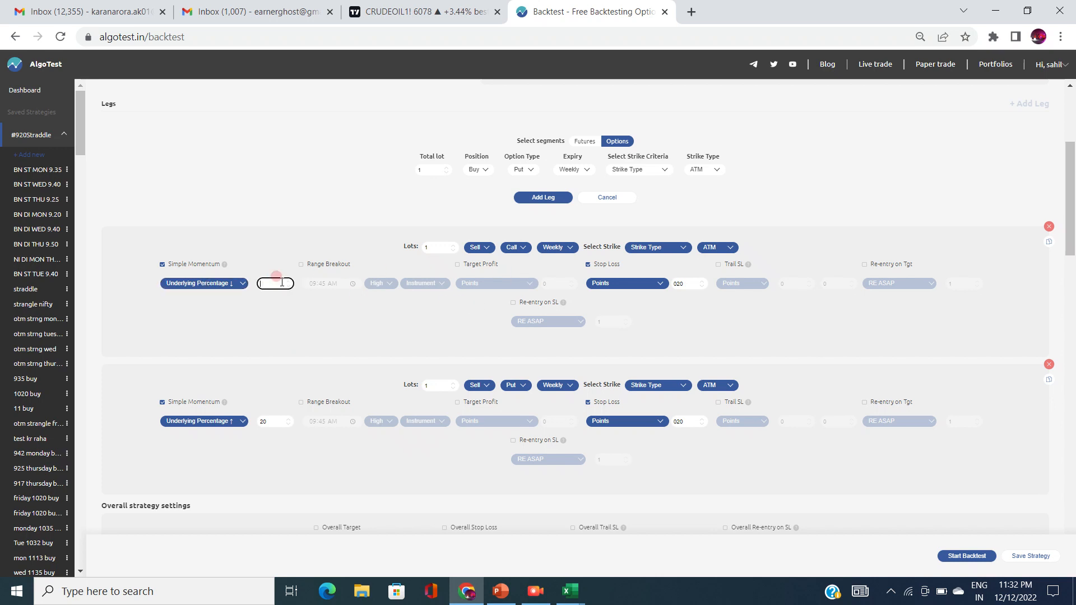
{"action": "scroll", "coordinate": [282, 282], "scroll_direction": "up", "scroll_amount": 1}
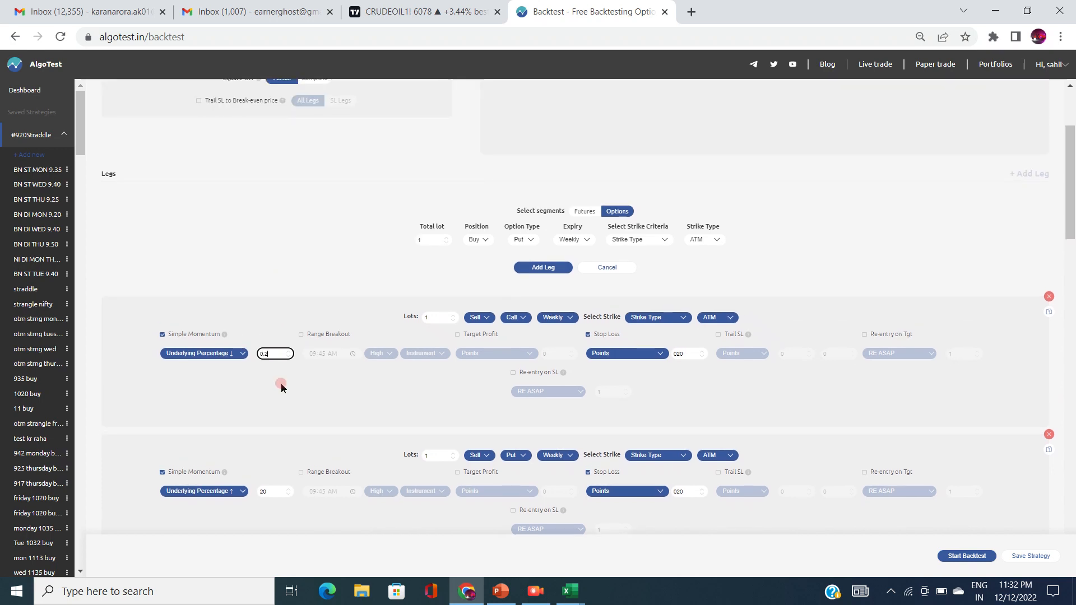
{"action": "left_click", "coordinate": [280, 383]}
{"action": "scroll", "coordinate": [279, 384], "scroll_direction": "down", "scroll_amount": 2}
{"action": "double_click", "coordinate": [279, 350]}
{"action": "key", "text": "BackSpace"}
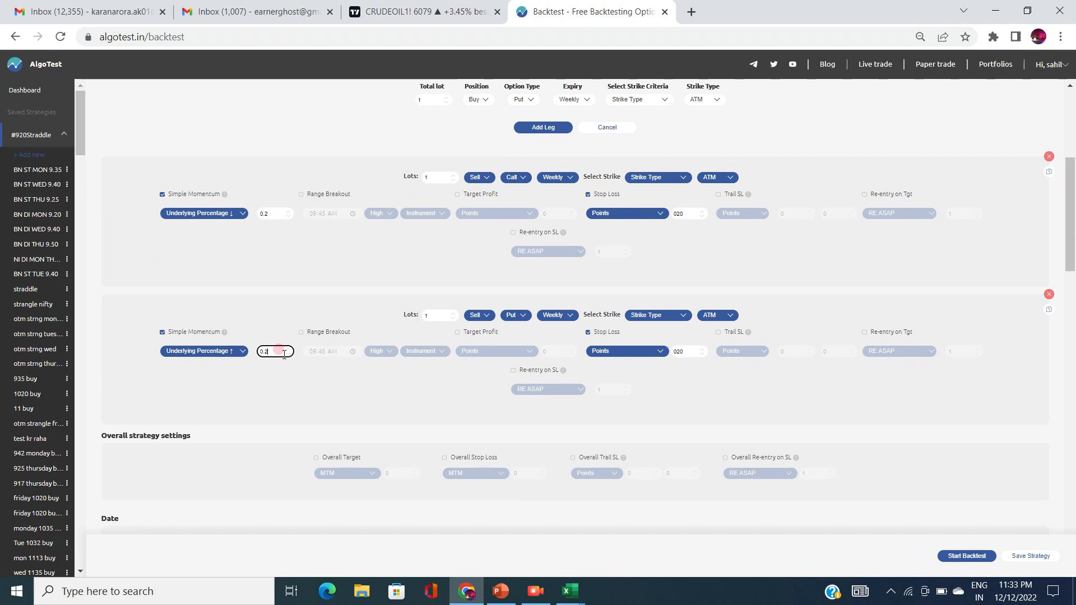
{"action": "left_click", "coordinate": [264, 385]}
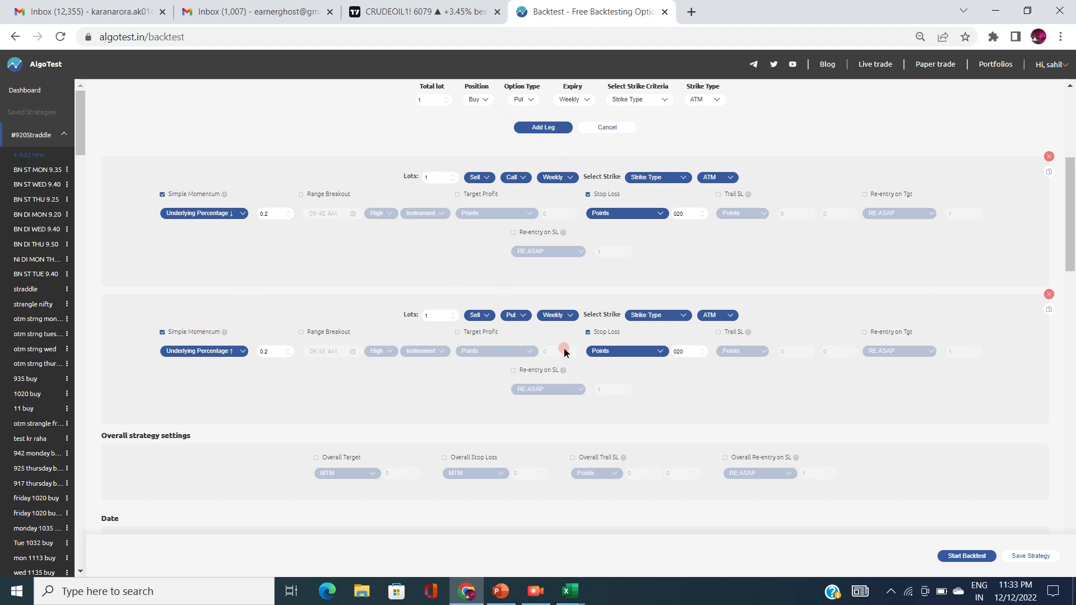
{"action": "left_click", "coordinate": [960, 557]}
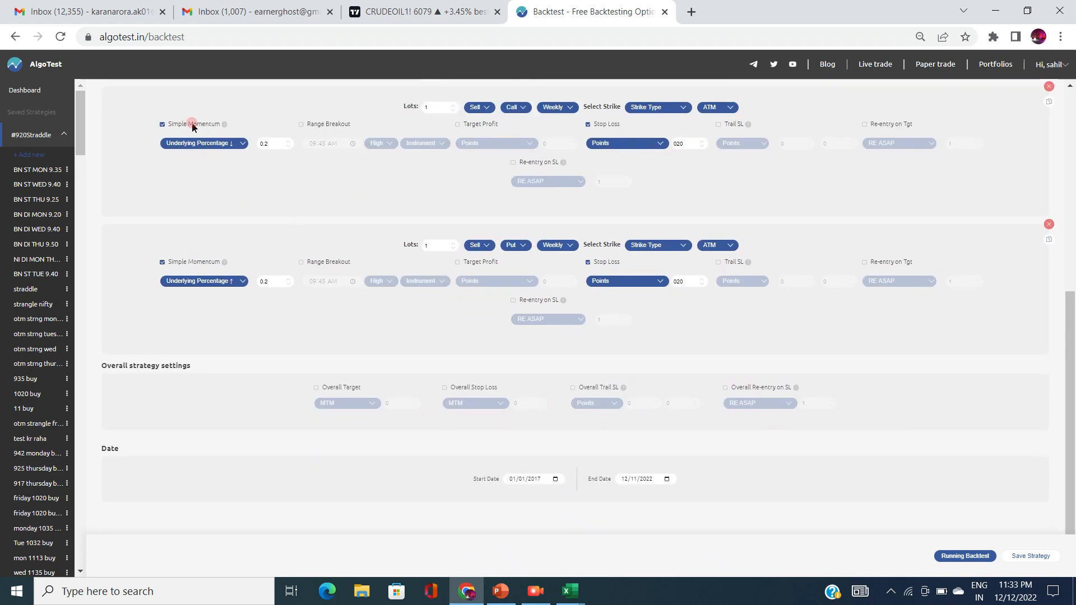
Examine the monthly returns and overall stats of the underlying-percentage backtest, including the expectancy ratio
{"action": "left_click_drag", "start_coordinate": [190, 126], "coordinate": [205, 148]}
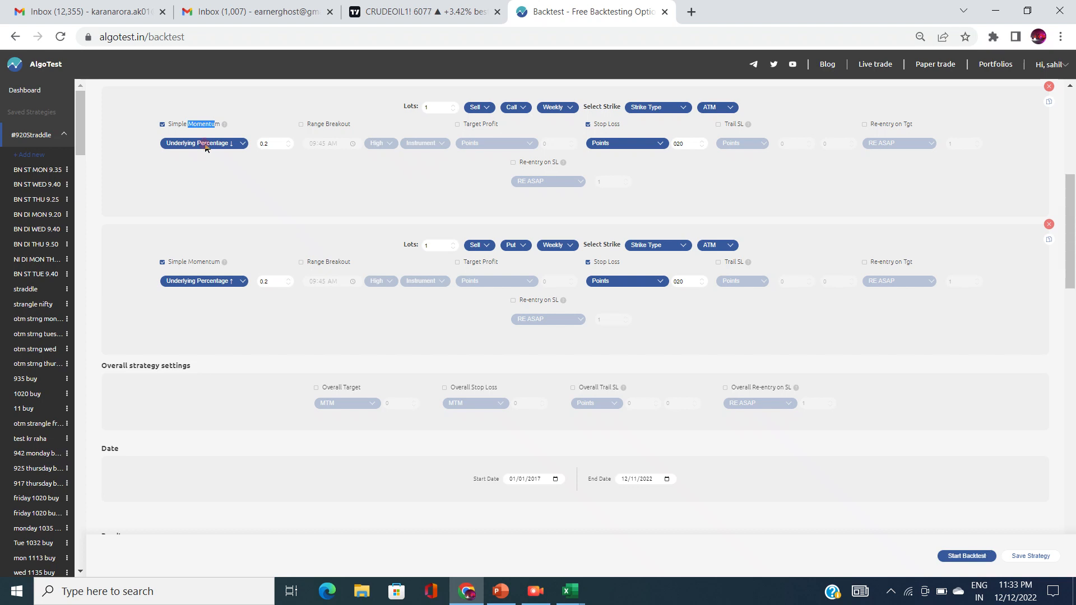
{"action": "left_click", "coordinate": [205, 144]}
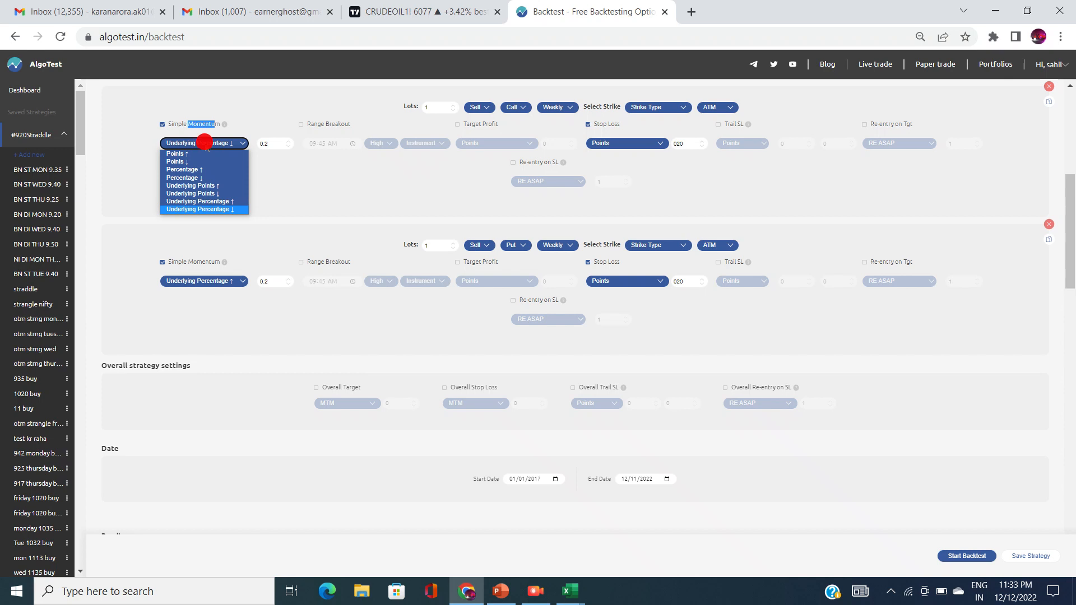
{"action": "left_click", "coordinate": [205, 142]}
{"action": "scroll", "coordinate": [272, 239], "scroll_direction": "down", "scroll_amount": 8}
{"action": "scroll", "coordinate": [274, 241], "scroll_direction": "down", "scroll_amount": 7}
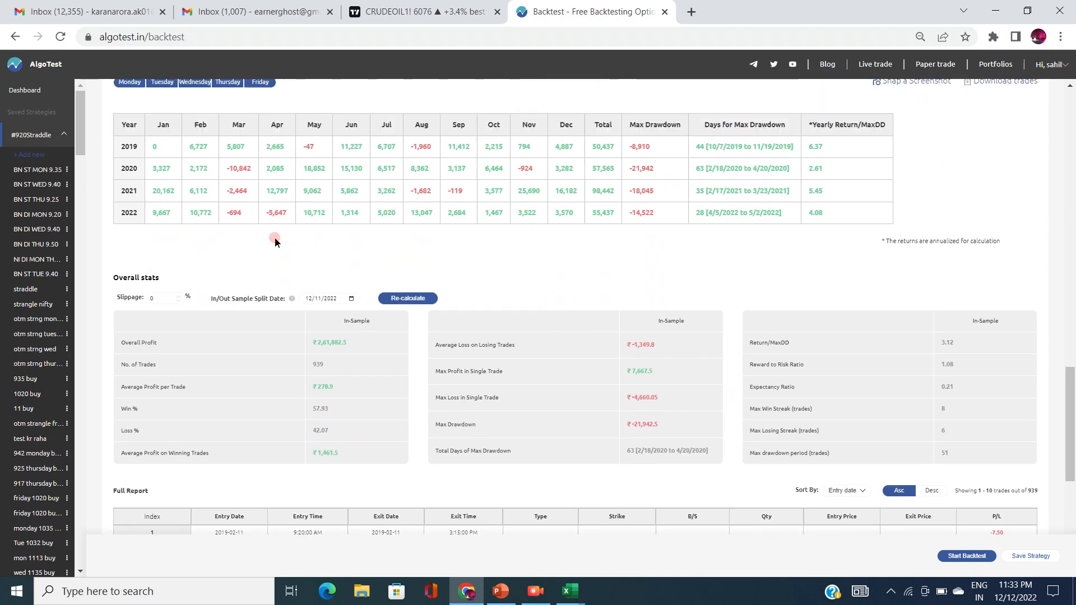
{"action": "scroll", "coordinate": [275, 242], "scroll_direction": "up", "scroll_amount": 1}
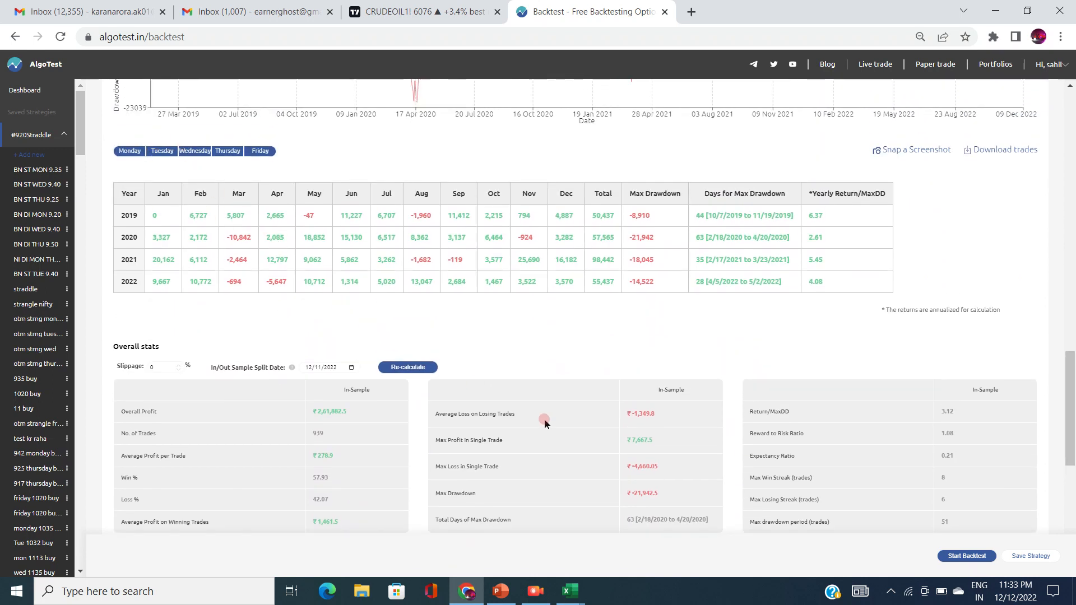
{"action": "left_click_drag", "start_coordinate": [964, 455], "coordinate": [944, 457]}
Recalculate the overall stats with a slippage of 0.5% and check the expectancy ratio
{"action": "left_click", "coordinate": [161, 367]}
{"action": "type", "text": "1"}
{"action": "left_click", "coordinate": [400, 368]}
{"action": "scroll", "coordinate": [447, 329], "scroll_direction": "down", "scroll_amount": 1}
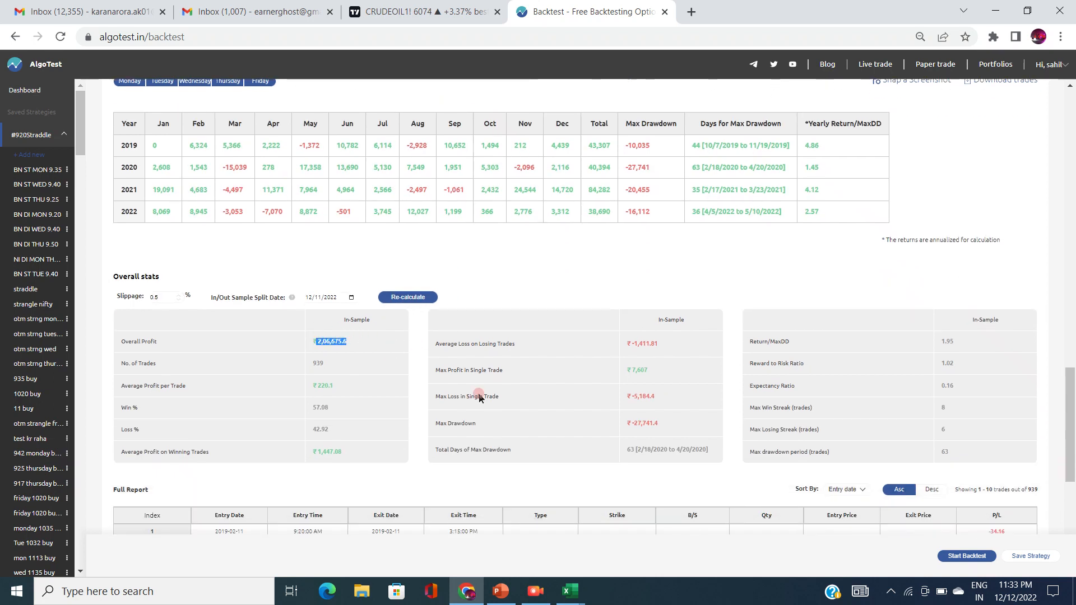
{"action": "left_click_drag", "start_coordinate": [967, 385], "coordinate": [933, 386]}
Exclude Friday from the backtest results, and toggle Tuesday off and on again to compare
{"action": "scroll", "coordinate": [360, 379], "scroll_direction": "up", "scroll_amount": 1}
{"action": "left_click", "coordinate": [264, 151]}
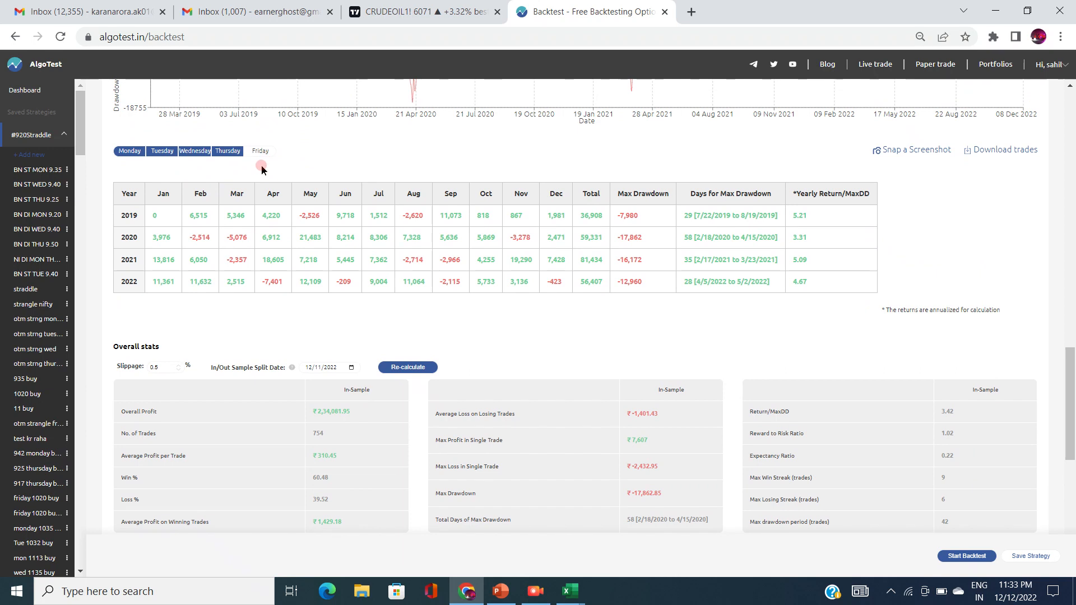
{"action": "left_click", "coordinate": [159, 152]}
{"action": "left_click", "coordinate": [159, 152]}
Return to the call and put leg settings to review them
{"action": "scroll", "coordinate": [532, 265], "scroll_direction": "up", "scroll_amount": 15}
{"action": "scroll", "coordinate": [533, 265], "scroll_direction": "up", "scroll_amount": 5}
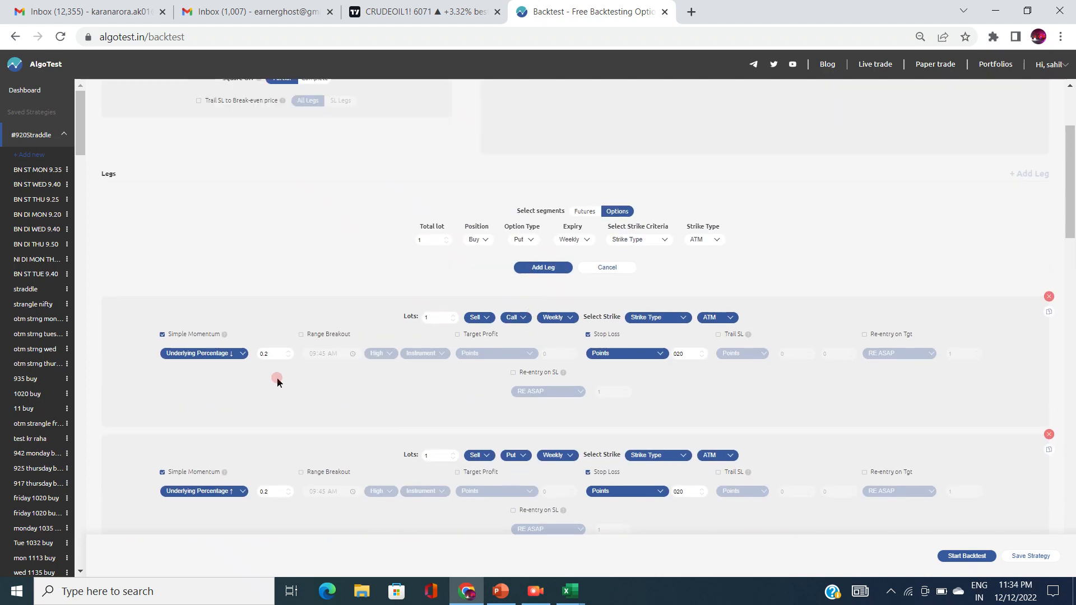
{"action": "scroll", "coordinate": [552, 261], "scroll_direction": "down", "scroll_amount": 3}
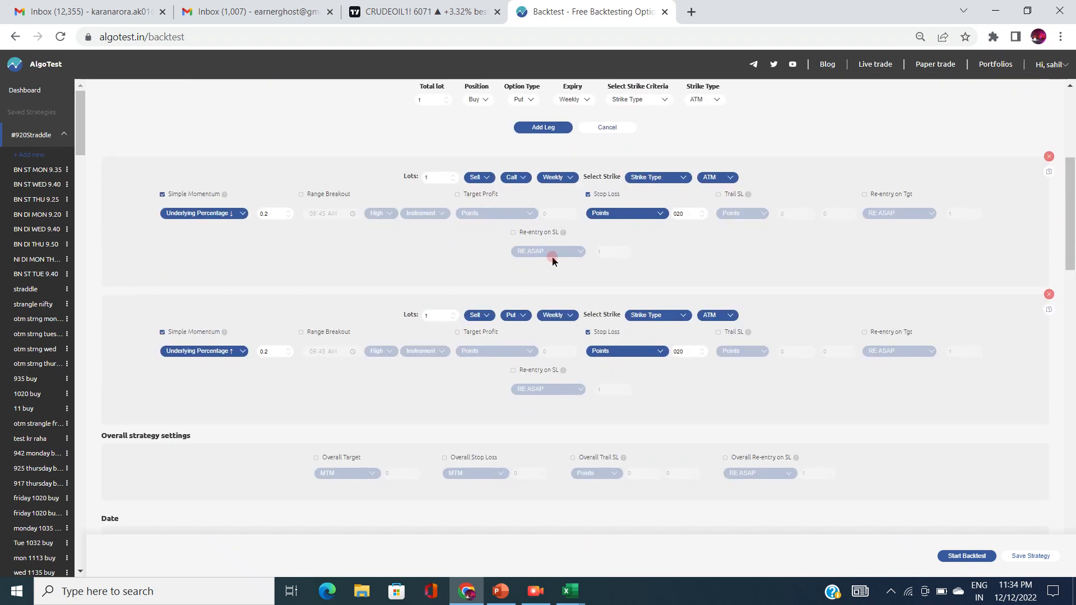
Enable re-entry on stop loss for the call and put legs, both with RE MOMENTUM as the re-entry type
{"action": "left_click", "coordinate": [532, 232]}
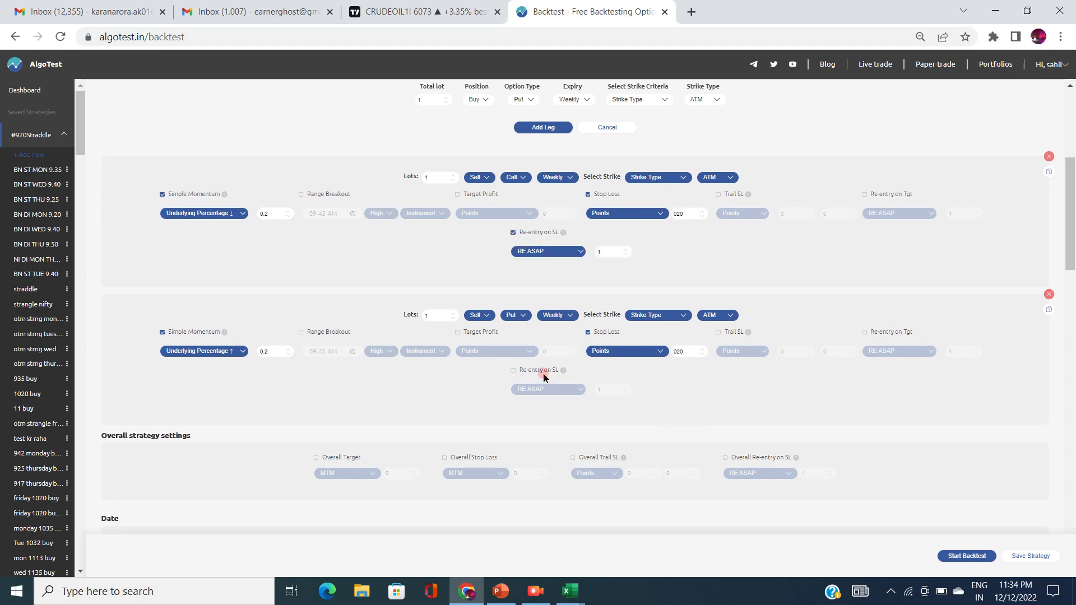
{"action": "left_click", "coordinate": [543, 372]}
{"action": "left_click", "coordinate": [548, 251]}
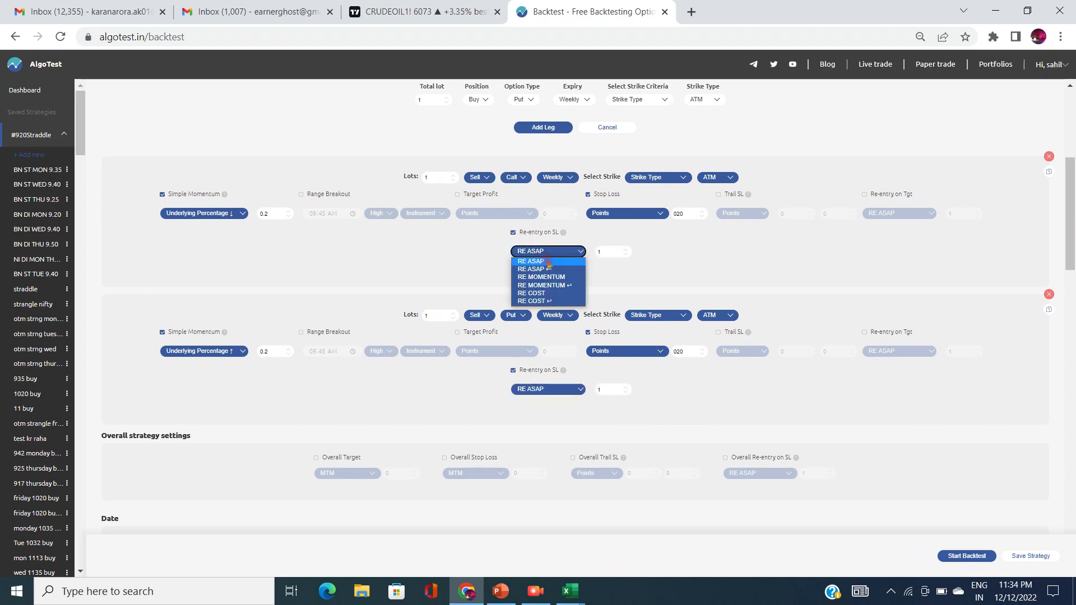
{"action": "left_click", "coordinate": [550, 277]}
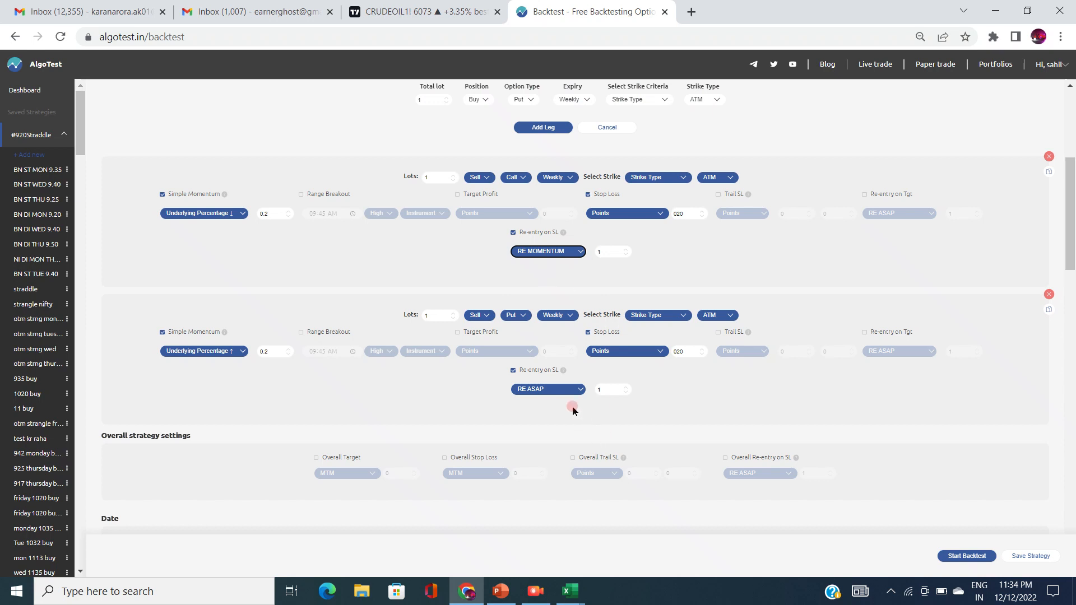
{"action": "left_click", "coordinate": [553, 389]}
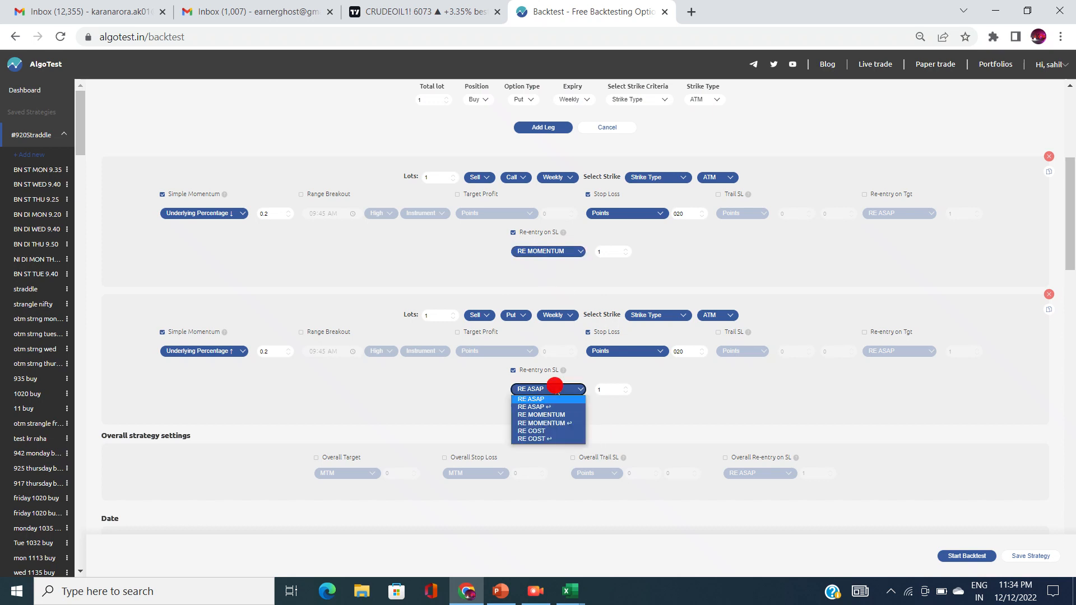
{"action": "left_click", "coordinate": [547, 416]}
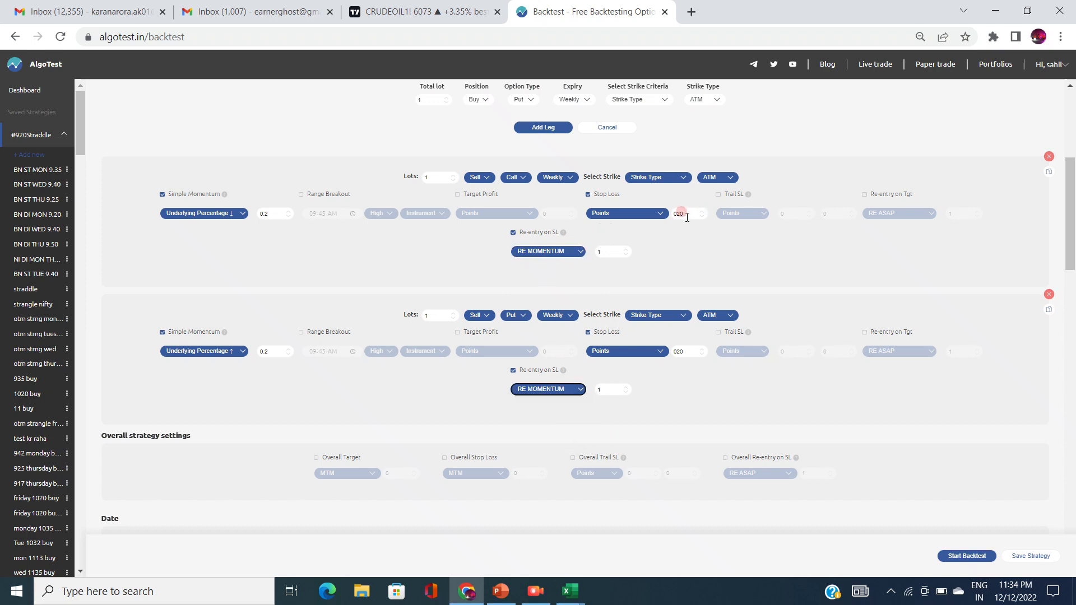
Set the simple momentum of both the call and put legs to Points ↓ with a value of 20
{"action": "left_click", "coordinate": [212, 213]}
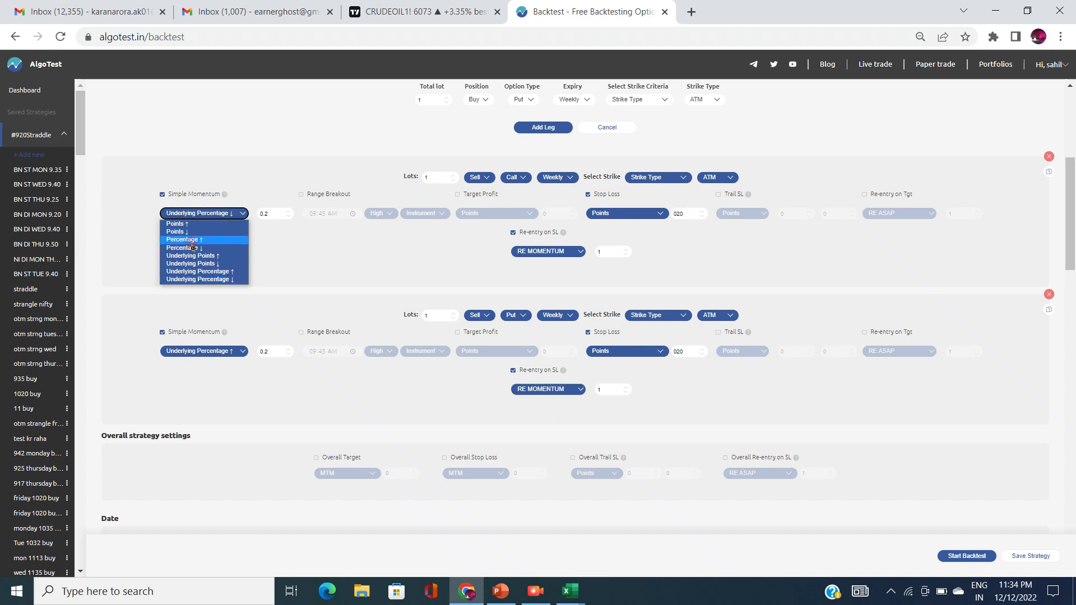
{"action": "left_click", "coordinate": [193, 232]}
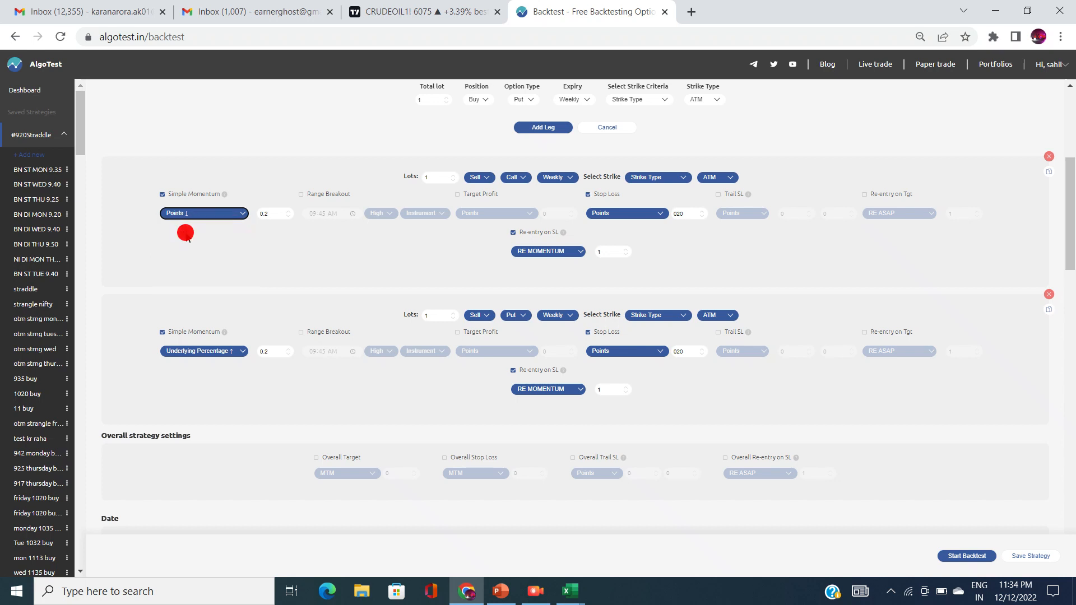
{"action": "left_click", "coordinate": [237, 353]}
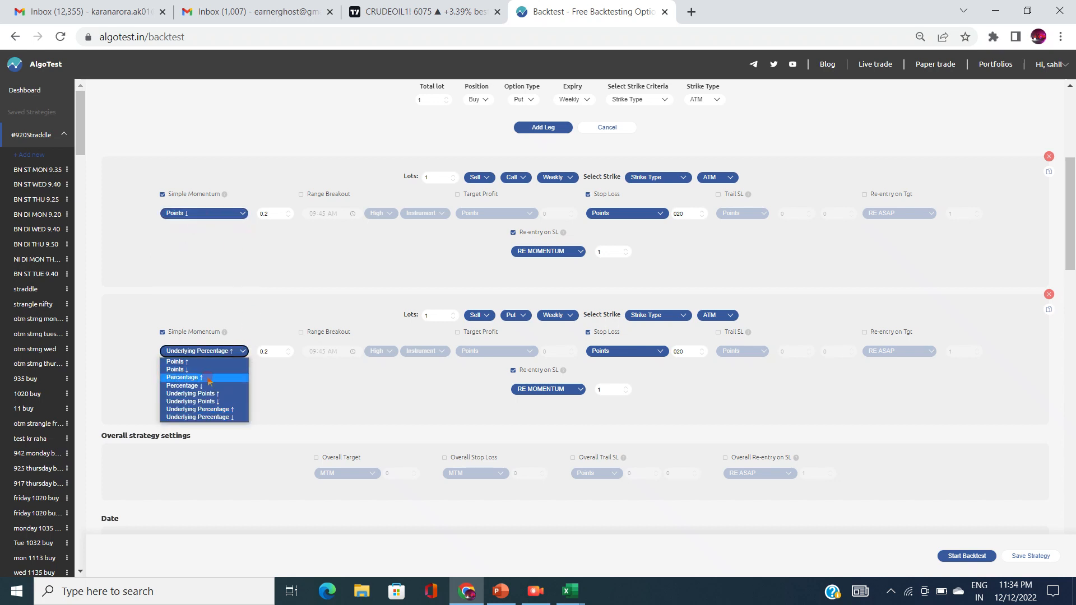
{"action": "left_click", "coordinate": [212, 369]}
{"action": "double_click", "coordinate": [273, 350]}
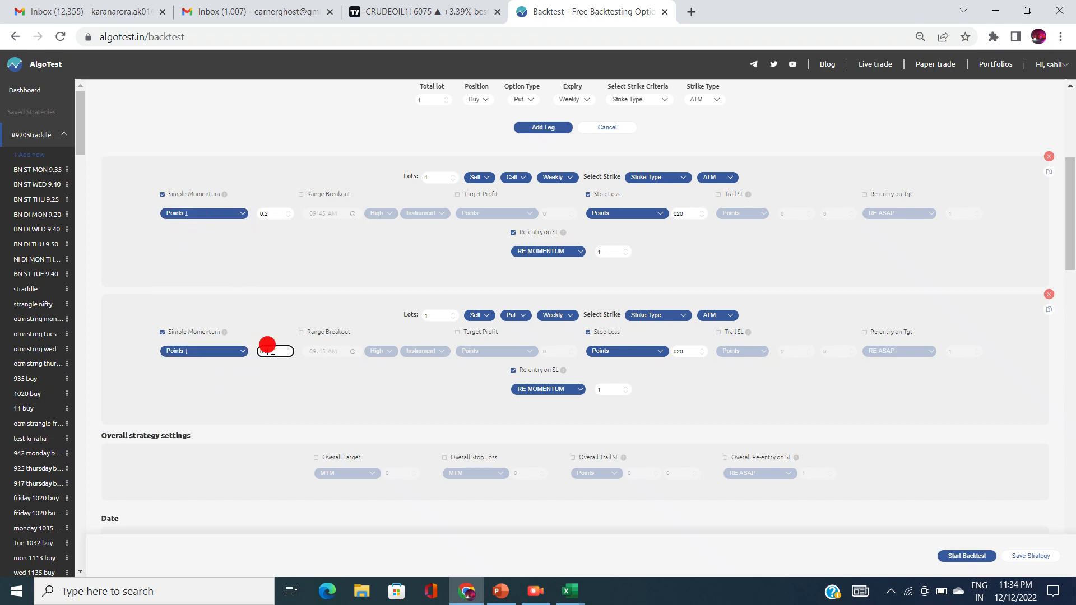
{"action": "type", "text": "20"}
{"action": "double_click", "coordinate": [278, 211]}
{"action": "key", "text": "BackSpace"}
{"action": "type", "text": "20"}
{"action": "left_click", "coordinate": [308, 278]}
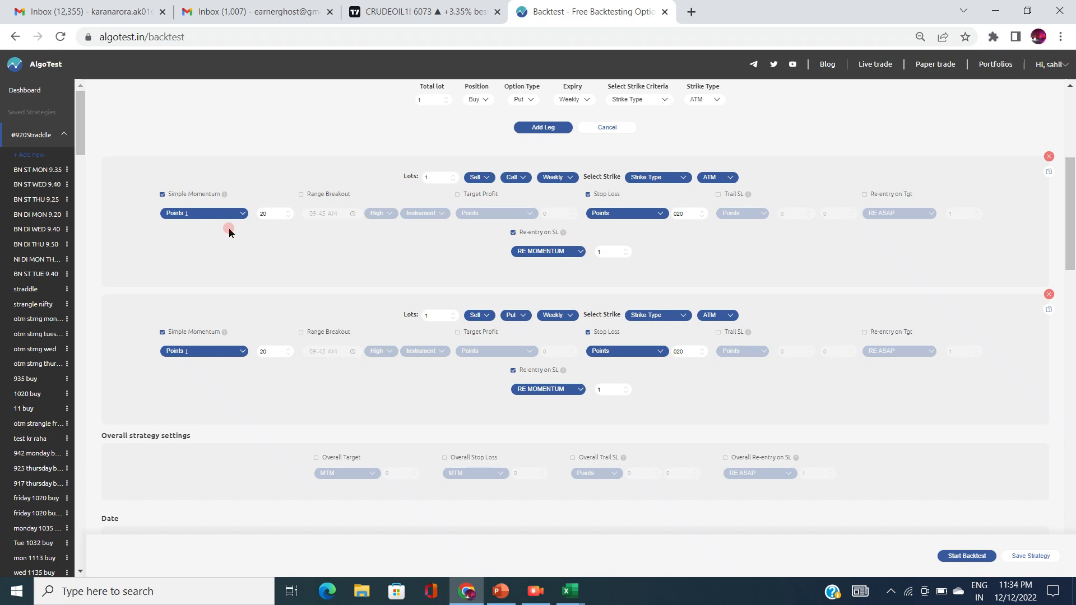
Try RE ASAP as the call leg's stop-loss re-entry type, and switch it back to RE MOMENTUM
{"action": "left_click", "coordinate": [681, 211]}
{"action": "double_click", "coordinate": [673, 215]}
{"action": "left_click", "coordinate": [691, 264]}
{"action": "left_click", "coordinate": [275, 218]}
{"action": "left_click", "coordinate": [555, 234]}
{"action": "left_click", "coordinate": [531, 251]}
{"action": "left_click", "coordinate": [531, 252]}
{"action": "left_click", "coordinate": [537, 261]}
{"action": "left_click", "coordinate": [559, 251]}
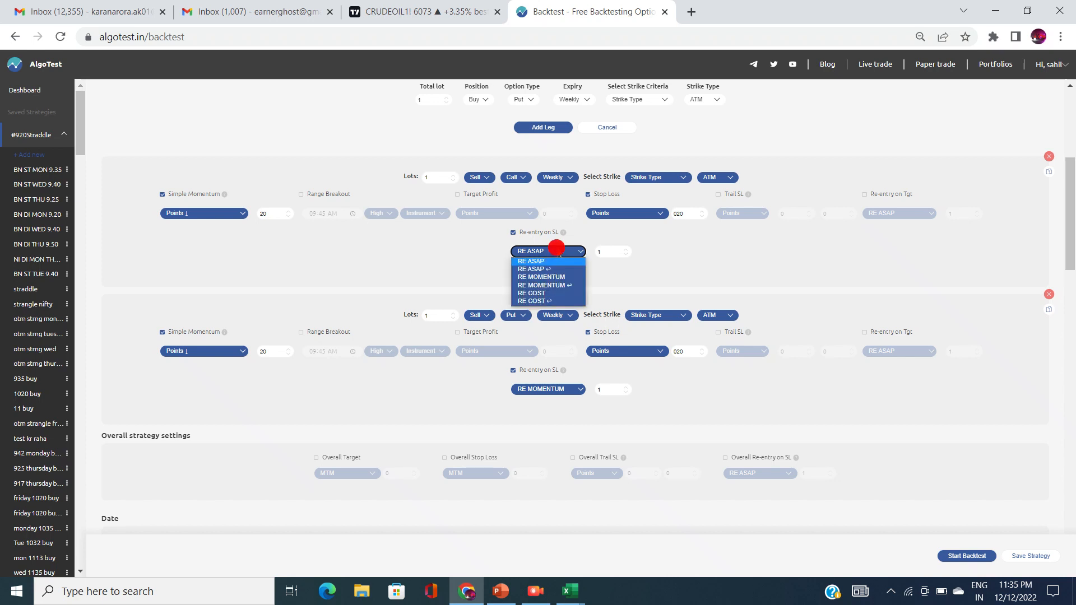
{"action": "left_click", "coordinate": [562, 277]}
Set the call leg's stop-loss re-entry type to RE ASAP
{"action": "left_click", "coordinate": [268, 208]}
{"action": "left_click_drag", "start_coordinate": [268, 208], "coordinate": [258, 215]}
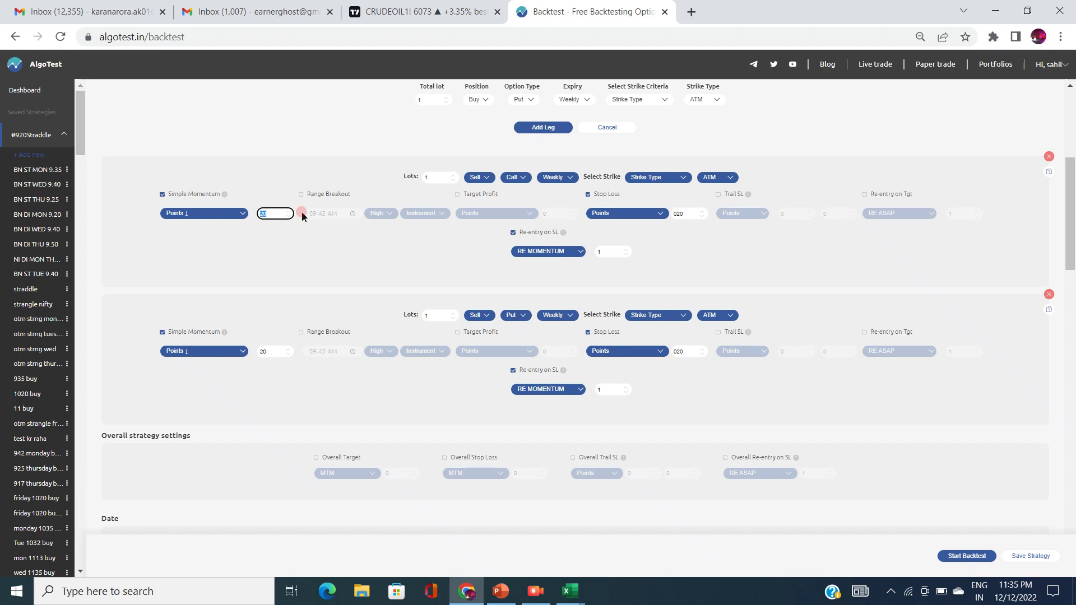
{"action": "left_click", "coordinate": [537, 252]}
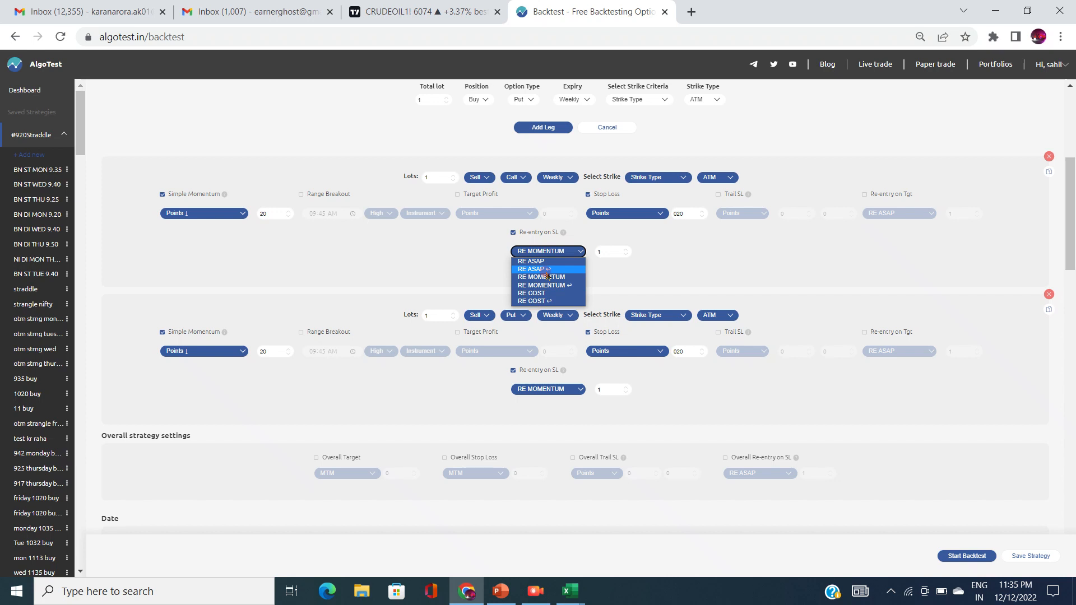
{"action": "left_click", "coordinate": [554, 260]}
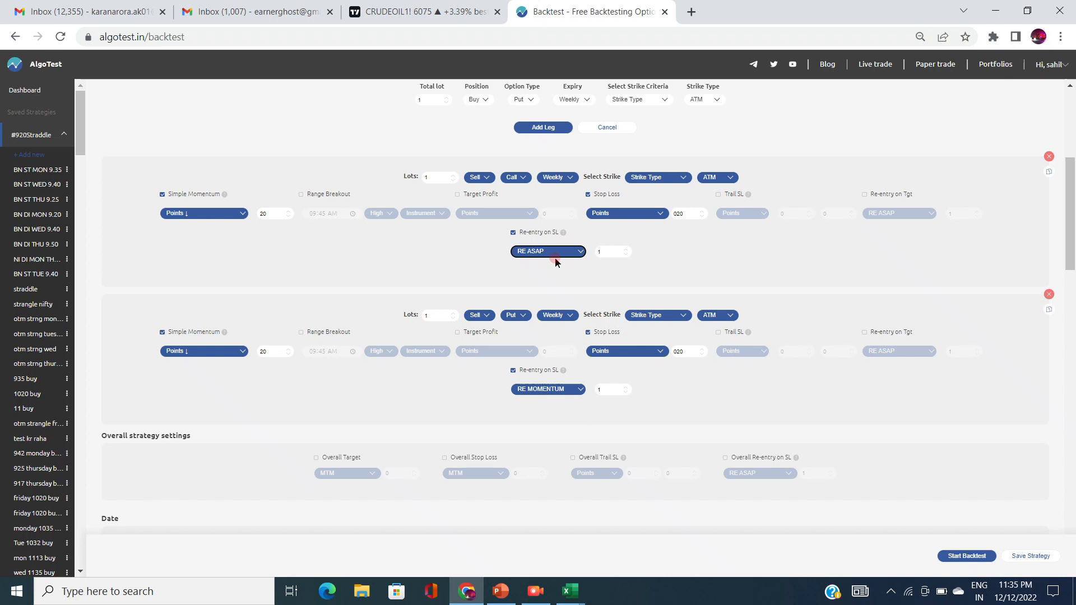
Open the DIRECTIONAL BANK NIFTY portfolio from the saved portfolios
{"action": "scroll", "coordinate": [667, 280], "scroll_direction": "up", "scroll_amount": 3}
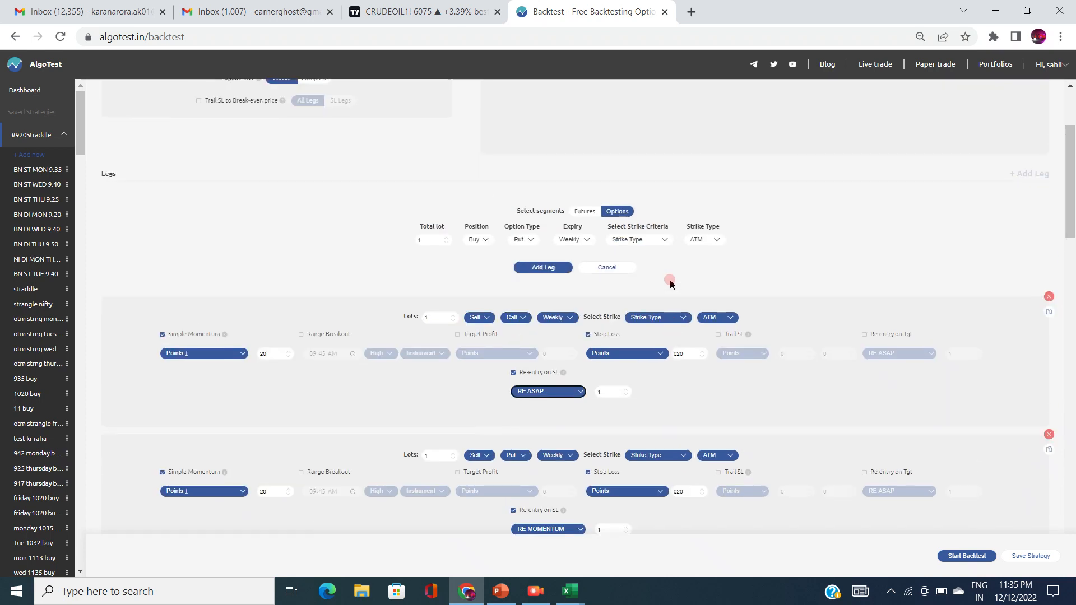
{"action": "scroll", "coordinate": [671, 284], "scroll_direction": "up", "scroll_amount": 3}
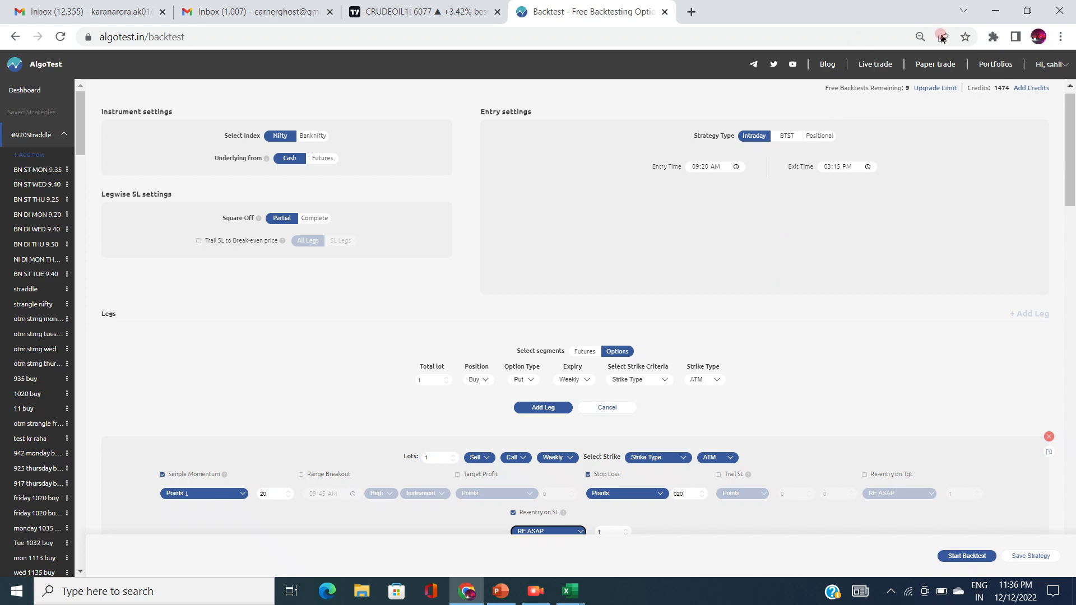
{"action": "left_click", "coordinate": [1007, 66]}
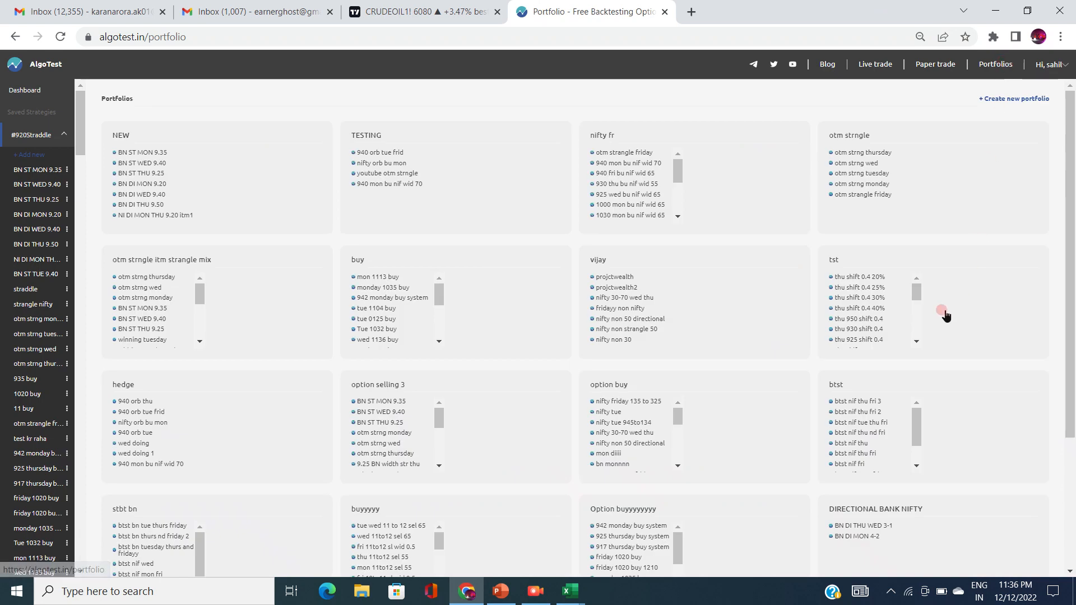
{"action": "scroll", "coordinate": [931, 365], "scroll_direction": "down", "scroll_amount": 3}
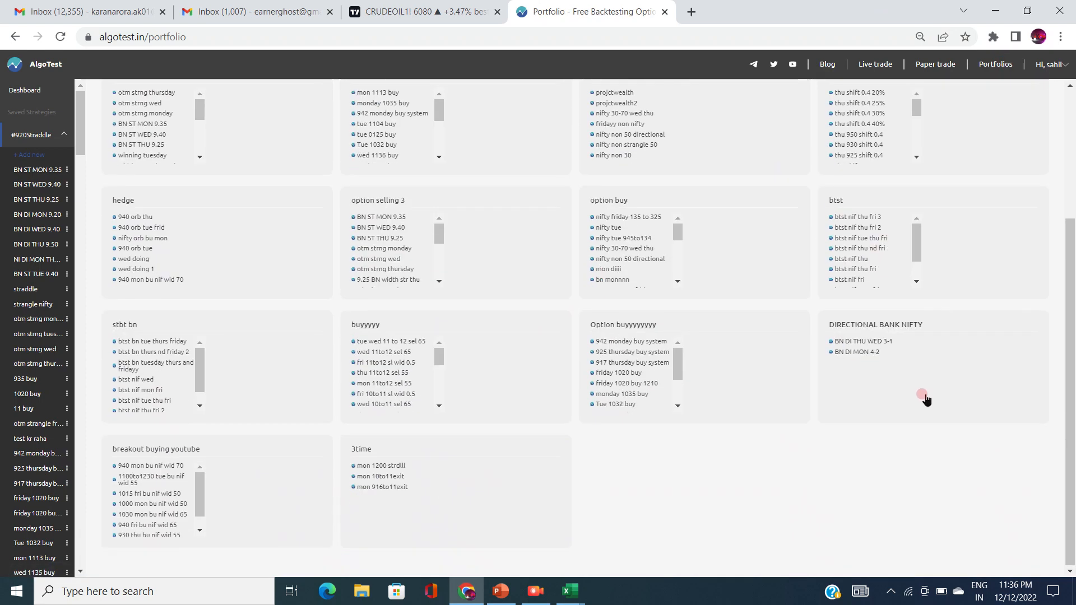
{"action": "left_click", "coordinate": [877, 353]}
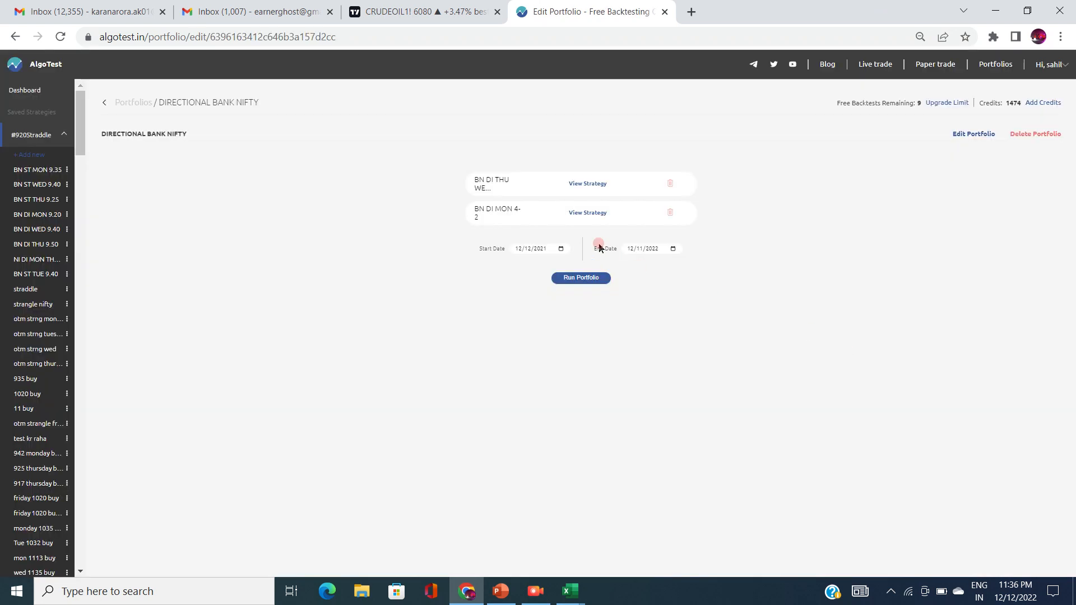
Set the portfolio's start date to 01/01/2017 and run the portfolio backtest
{"action": "left_click", "coordinate": [521, 248]}
{"action": "type", "text": "01012"}
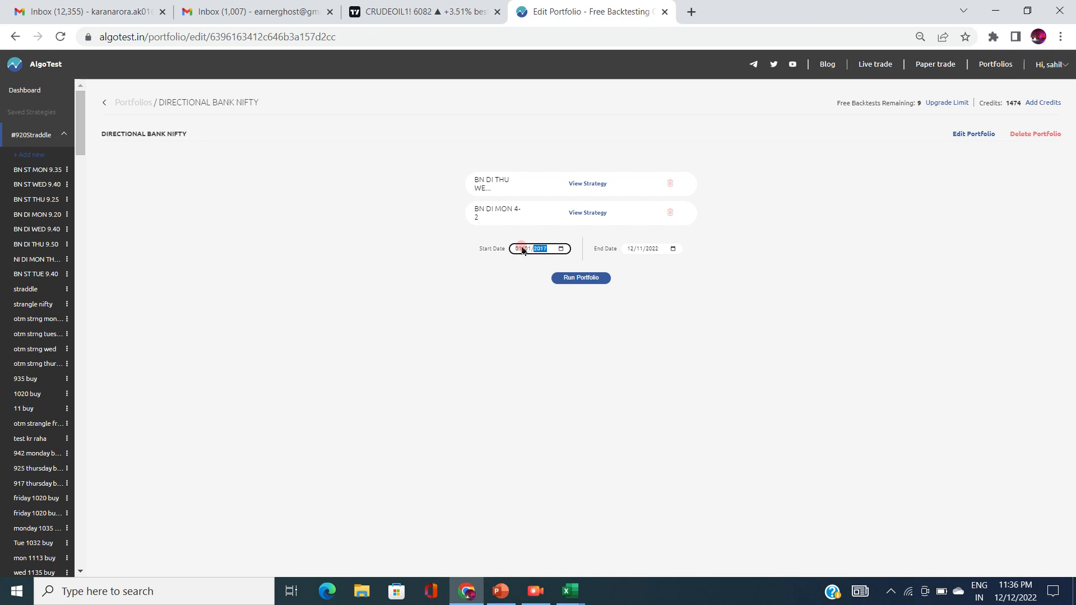
{"action": "left_click", "coordinate": [585, 279]}
{"action": "left_click", "coordinate": [578, 281]}
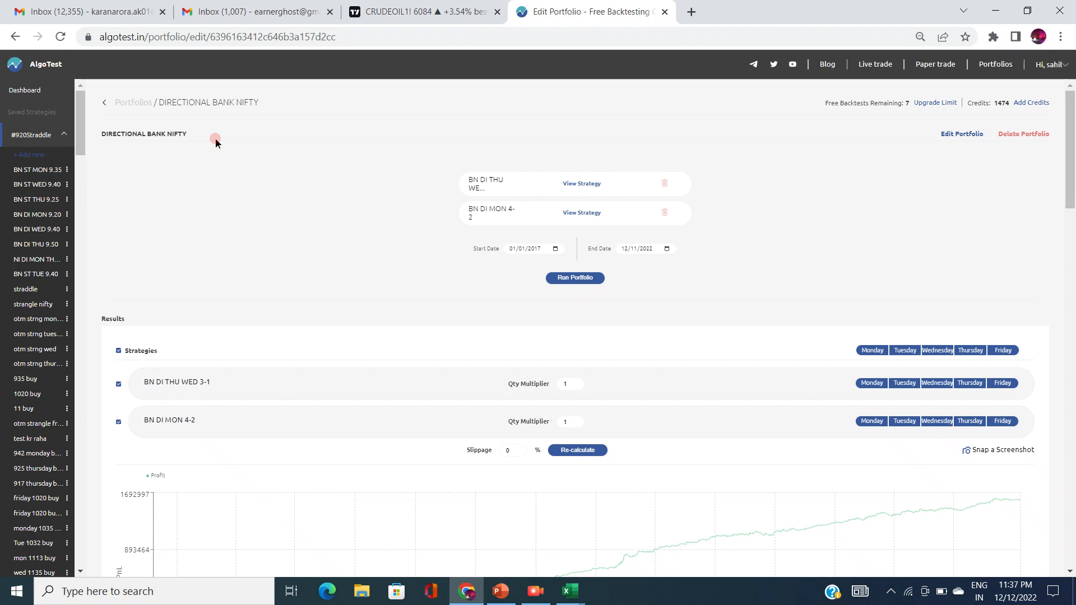
Exclude Monday through Thursday for all strategies in the portfolio results
{"action": "scroll", "coordinate": [481, 312], "scroll_direction": "down", "scroll_amount": 2}
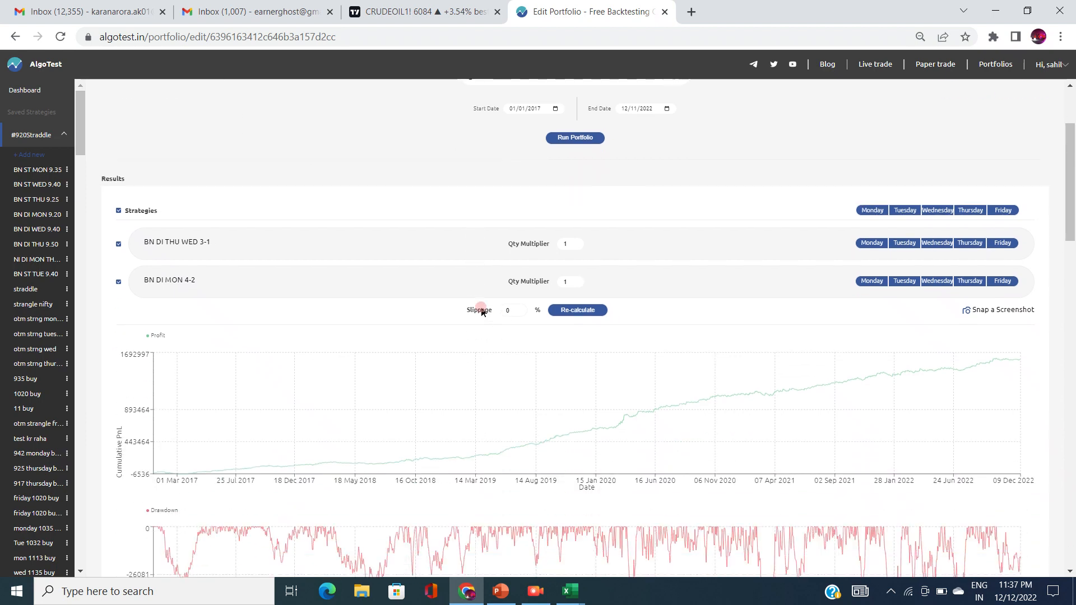
{"action": "double_click", "coordinate": [511, 311]}
{"action": "left_click", "coordinate": [791, 284]}
{"action": "left_click", "coordinate": [878, 216]}
{"action": "left_click", "coordinate": [877, 216]}
{"action": "left_click", "coordinate": [906, 213]}
{"action": "left_click", "coordinate": [938, 213]}
{"action": "left_click", "coordinate": [970, 213]}
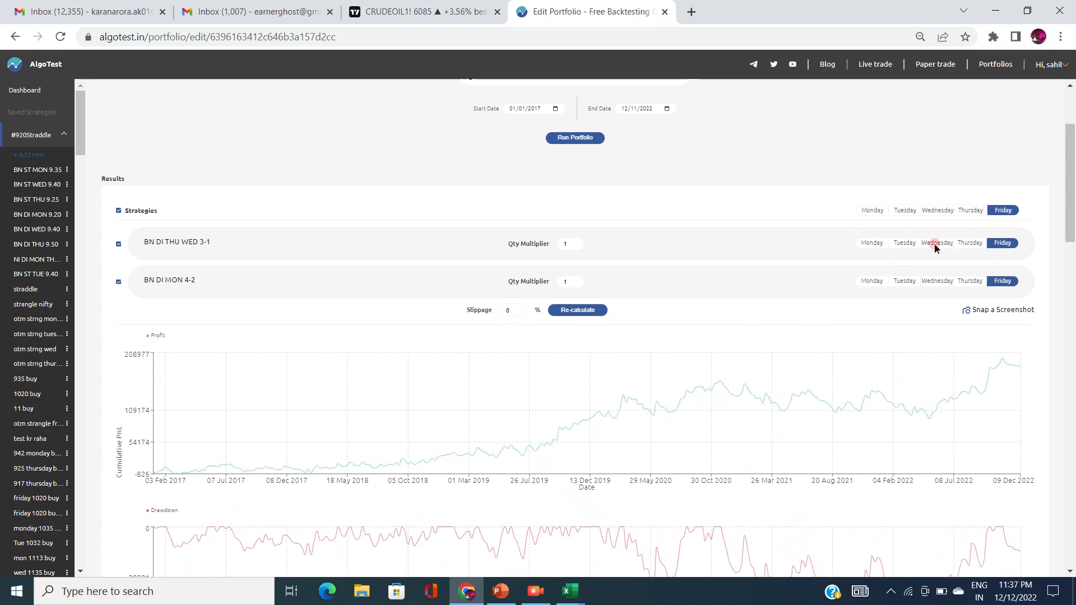
Restrict BN DI THU WED 3-1 to Wednesday and Thursday and BN DI MON 4-2 to Monday, excluding Friday for both strategies
{"action": "left_click", "coordinate": [902, 248]}
{"action": "left_click", "coordinate": [932, 243]}
{"action": "left_click", "coordinate": [909, 243]}
{"action": "left_click", "coordinate": [970, 243]}
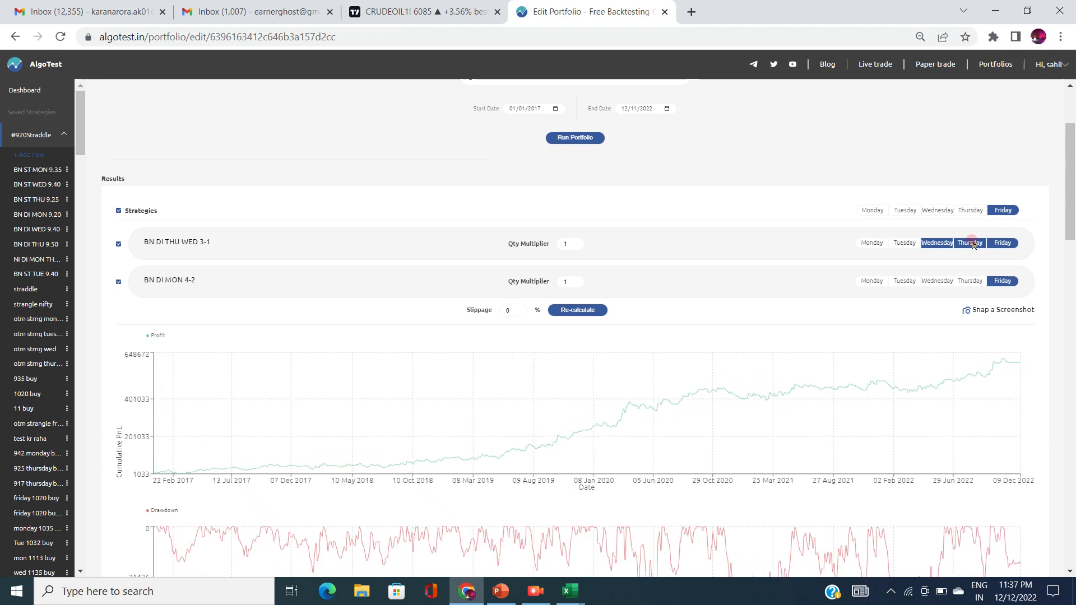
{"action": "left_click", "coordinate": [999, 211]}
{"action": "left_click", "coordinate": [871, 282]}
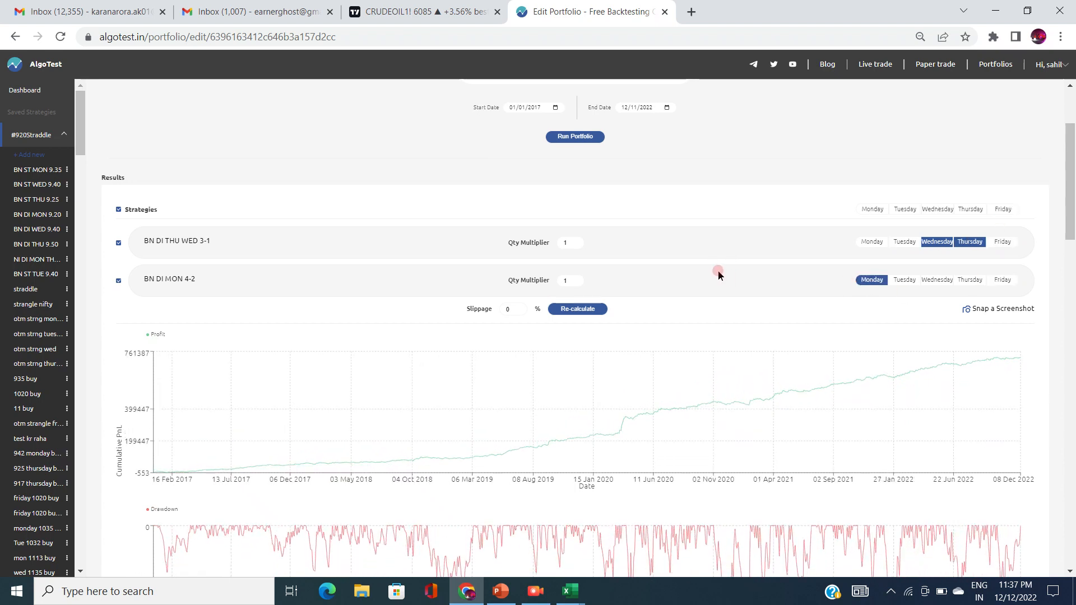
Examine the portfolio's yearly profit totals for 2020, 2021 and 2022 in the monthly returns table
{"action": "scroll", "coordinate": [720, 275], "scroll_direction": "down", "scroll_amount": 3}
{"action": "scroll", "coordinate": [719, 274], "scroll_direction": "down", "scroll_amount": 10}
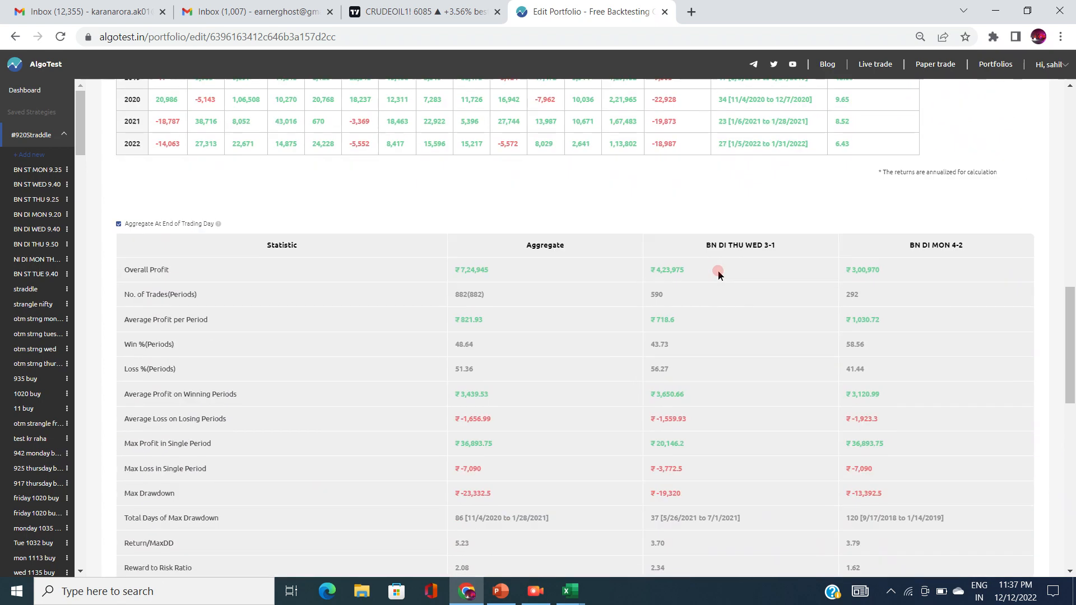
{"action": "scroll", "coordinate": [720, 275], "scroll_direction": "up", "scroll_amount": 5}
{"action": "left_click_drag", "start_coordinate": [639, 358], "coordinate": [602, 404]}
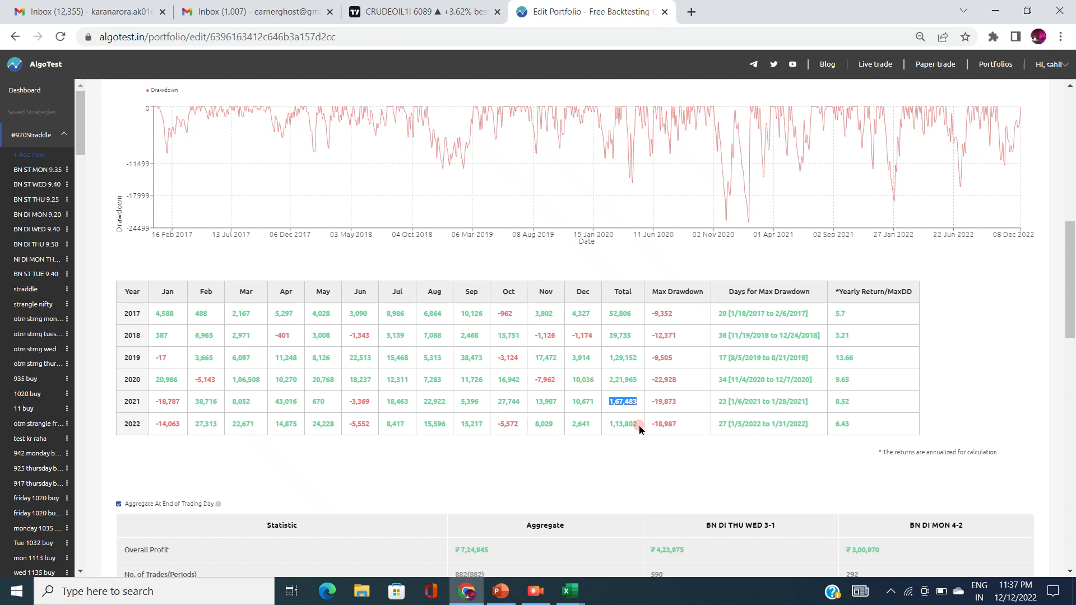
{"action": "left_click_drag", "start_coordinate": [638, 423], "coordinate": [607, 381]}
{"action": "left_click", "coordinate": [633, 403]}
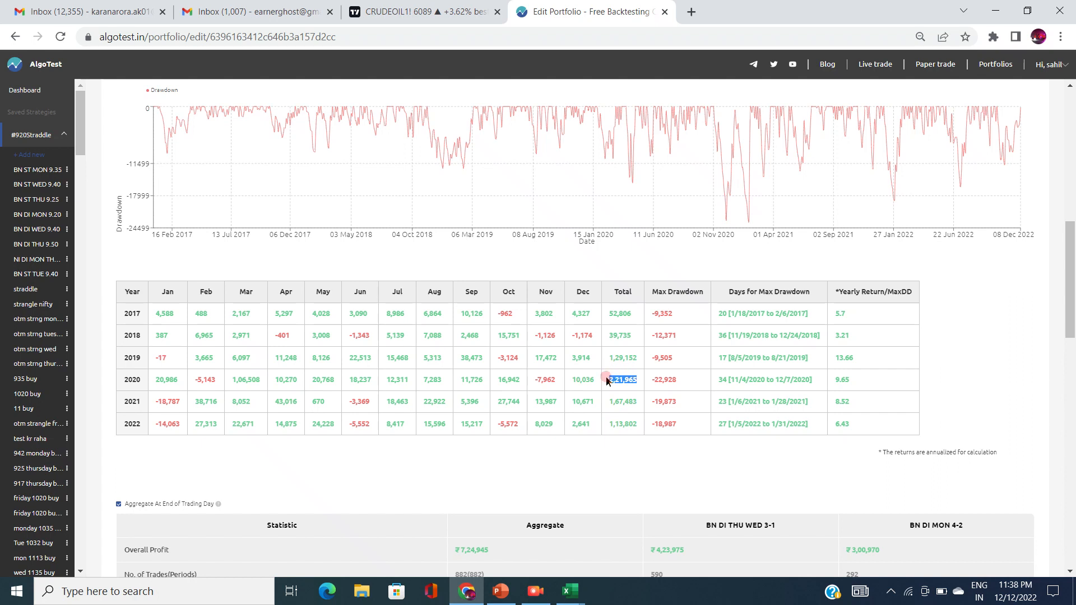
{"action": "double_click", "coordinate": [634, 403]}
{"action": "left_click_drag", "start_coordinate": [639, 428], "coordinate": [619, 421]}
{"action": "left_click", "coordinate": [619, 423]}
Check the portfolio's aggregate max drawdown, reward to risk ratio and expectancy ratio in the statistics table
{"action": "scroll", "coordinate": [633, 383], "scroll_direction": "down", "scroll_amount": 7}
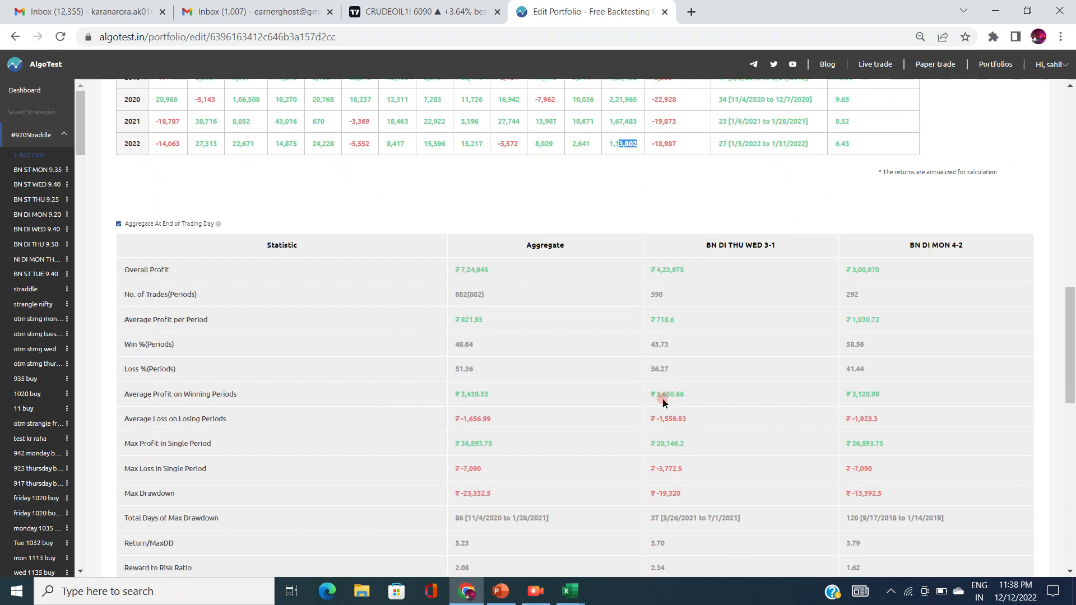
{"action": "left_click_drag", "start_coordinate": [492, 353], "coordinate": [455, 348]}
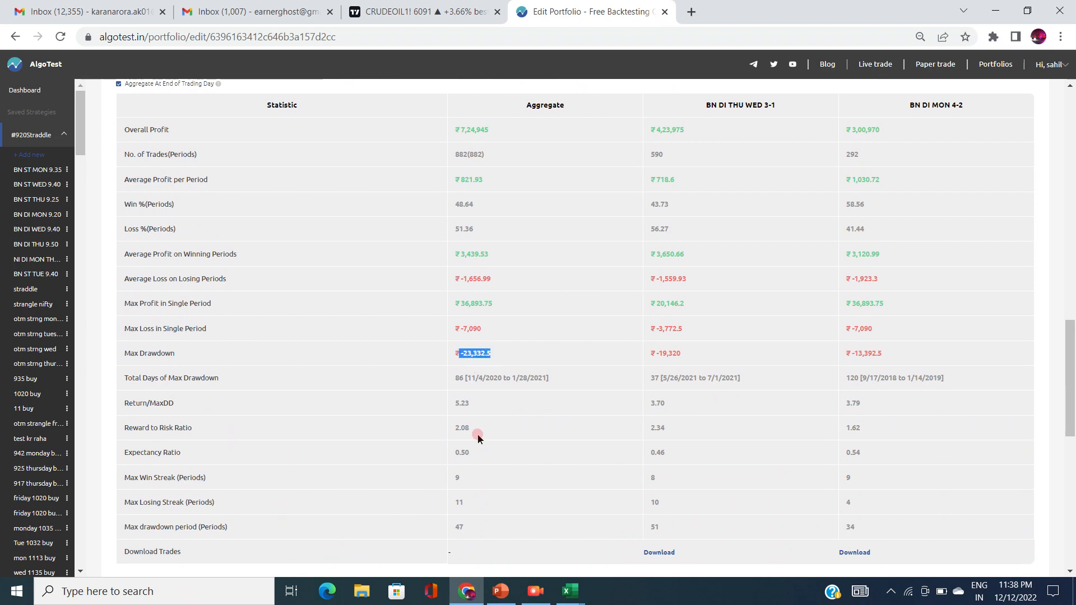
{"action": "left_click_drag", "start_coordinate": [475, 433], "coordinate": [428, 429]}
{"action": "left_click_drag", "start_coordinate": [477, 454], "coordinate": [453, 447]}
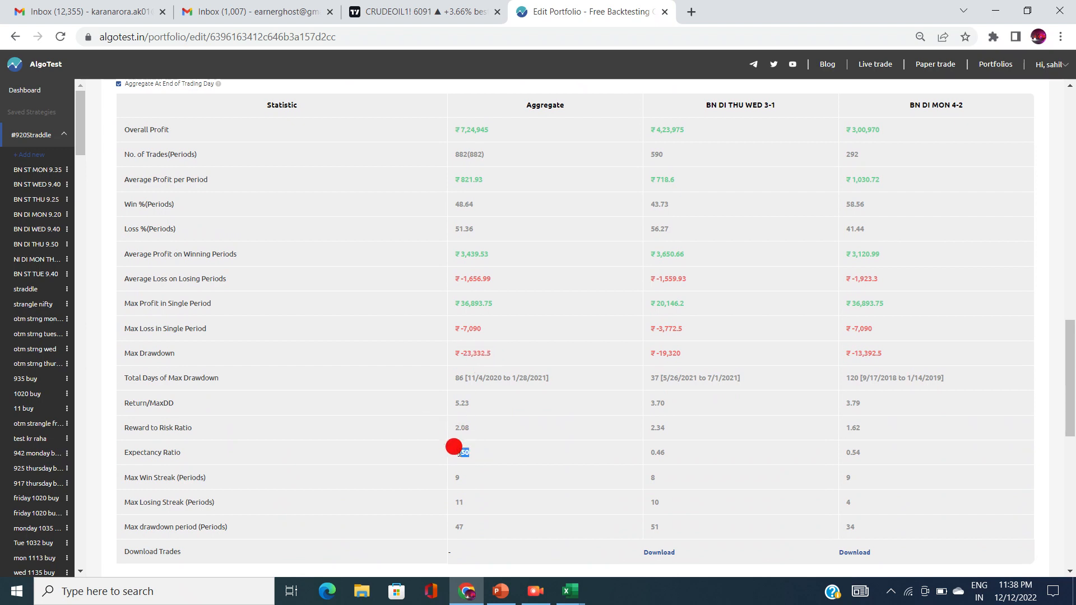
{"action": "scroll", "coordinate": [467, 454], "scroll_direction": "down", "scroll_amount": 2}
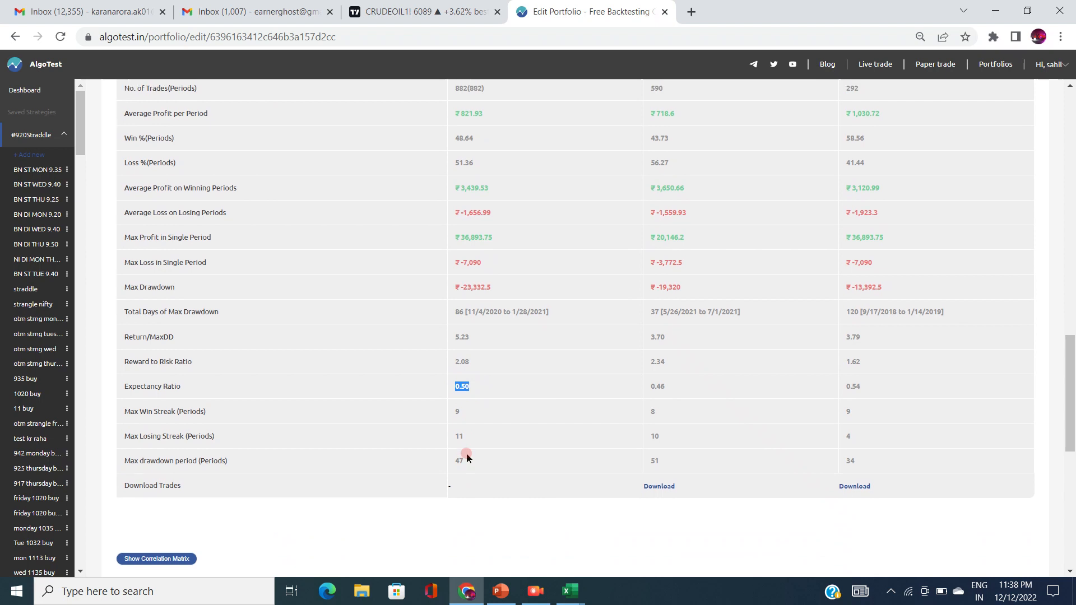
Recalculate the portfolio results with a slippage of 0.5% and view the updated yearly returns
{"action": "scroll", "coordinate": [468, 455], "scroll_direction": "up", "scroll_amount": 5}
{"action": "scroll", "coordinate": [467, 457], "scroll_direction": "up", "scroll_amount": 6}
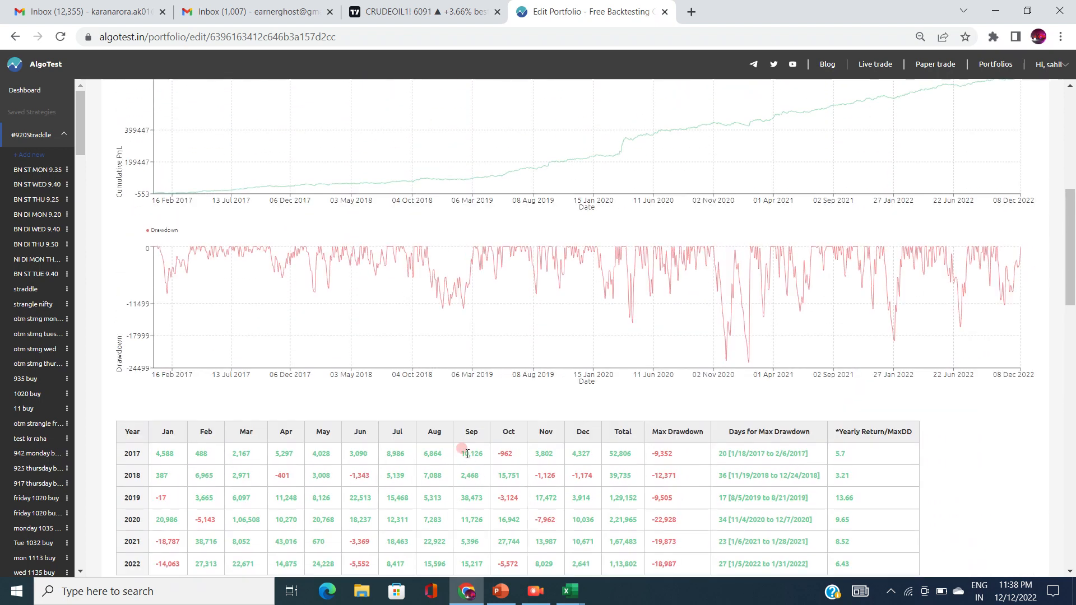
{"action": "scroll", "coordinate": [468, 451], "scroll_direction": "up", "scroll_amount": 1}
{"action": "scroll", "coordinate": [465, 438], "scroll_direction": "up", "scroll_amount": 3}
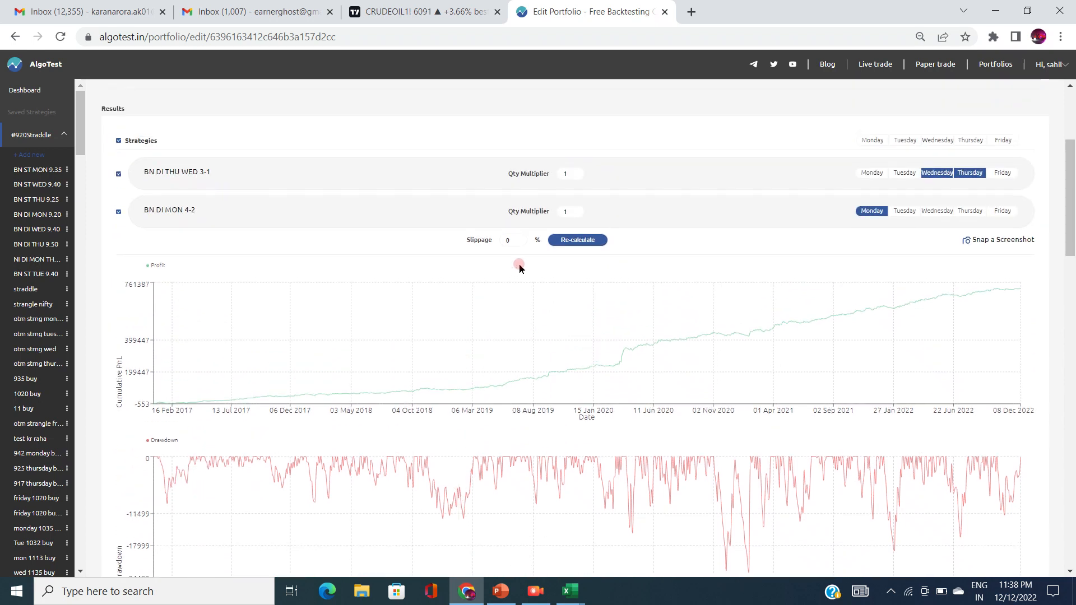
{"action": "left_click", "coordinate": [511, 240]}
{"action": "type", "text": ".5"}
{"action": "left_click", "coordinate": [588, 242]}
{"action": "left_click", "coordinate": [644, 254]}
{"action": "scroll", "coordinate": [644, 257], "scroll_direction": "down", "scroll_amount": 10}
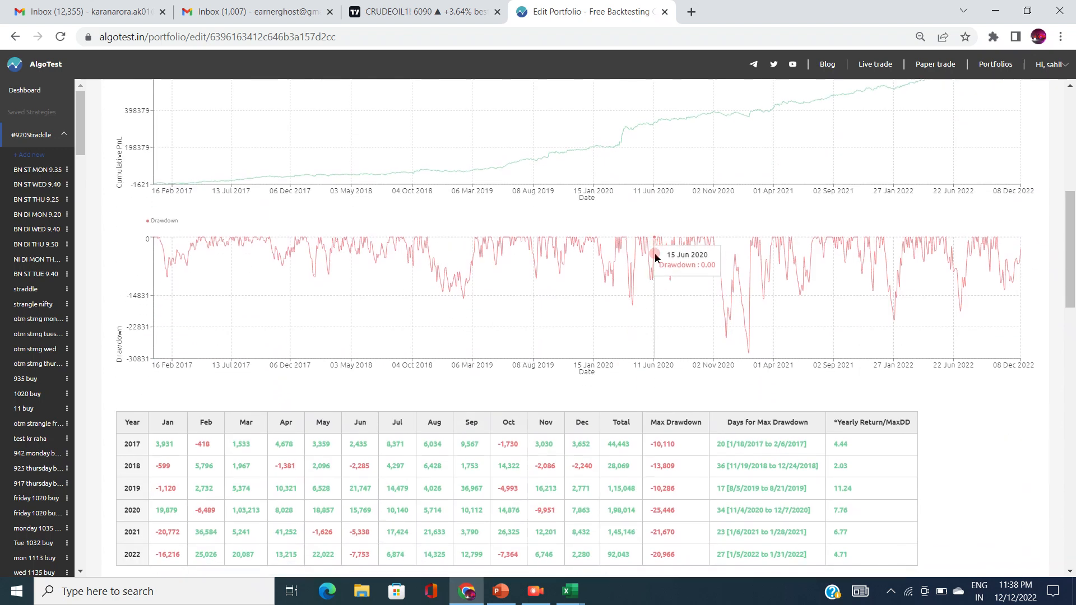
Examine the aggregate overall profit, win percentage and average profit on winning periods in the portfolio statistics table
{"action": "scroll", "coordinate": [656, 257], "scroll_direction": "down", "scroll_amount": 1}
{"action": "left_click_drag", "start_coordinate": [499, 201], "coordinate": [447, 203]}
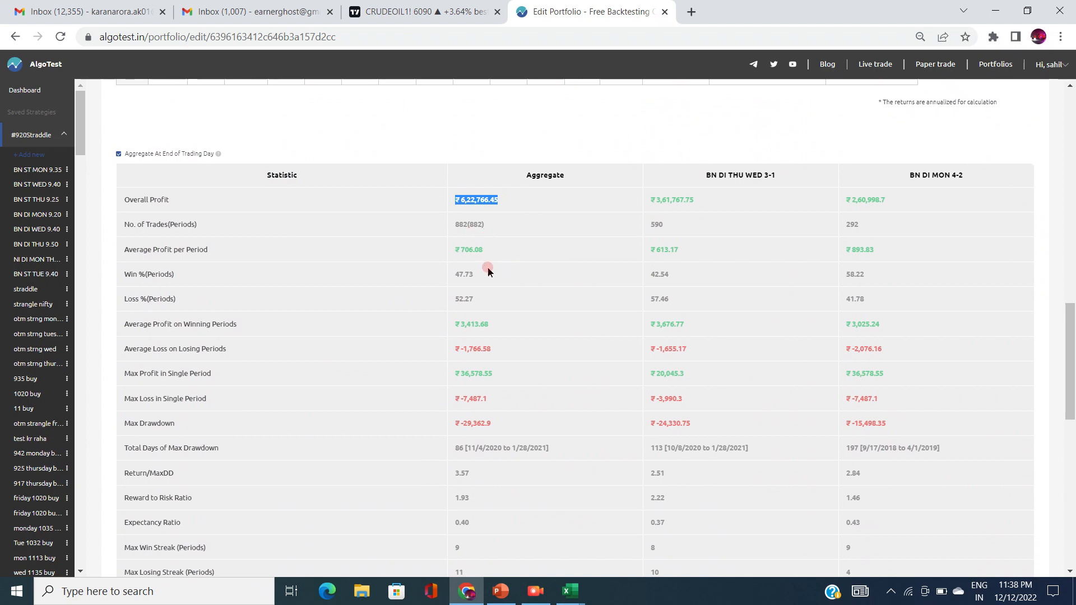
{"action": "left_click", "coordinate": [467, 275]}
{"action": "left_click_drag", "start_coordinate": [468, 276], "coordinate": [443, 274]}
{"action": "scroll", "coordinate": [493, 350], "scroll_direction": "down", "scroll_amount": 1}
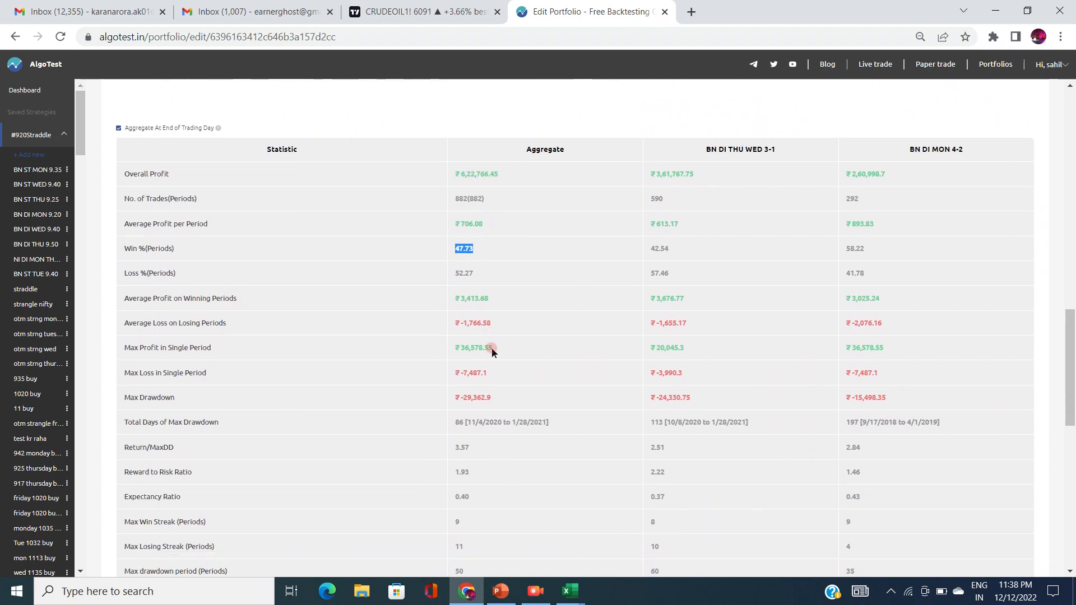
{"action": "left_click_drag", "start_coordinate": [496, 254], "coordinate": [464, 256]}
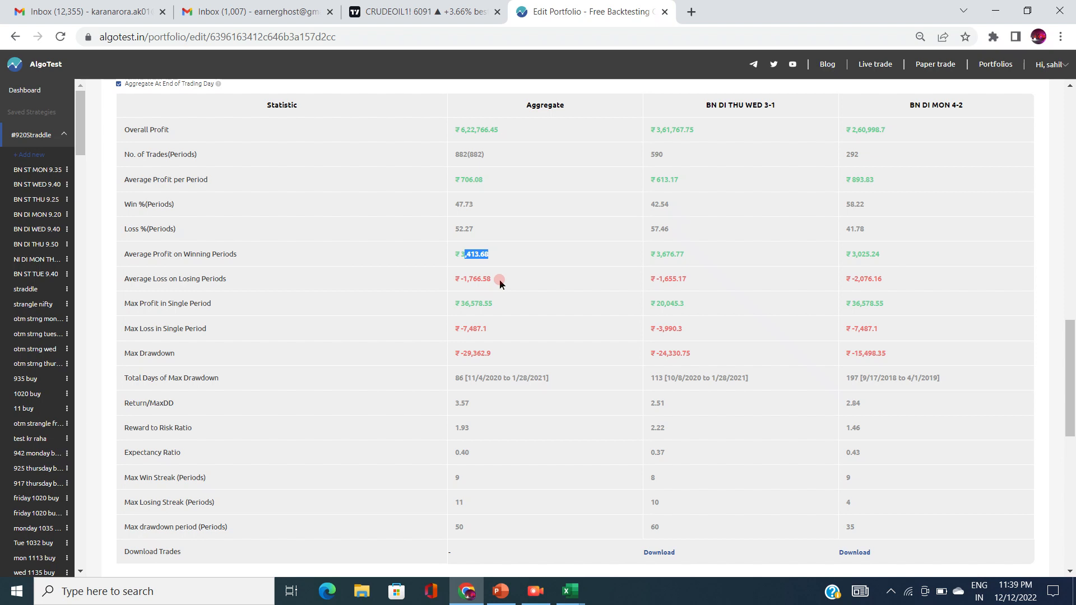
Review the remaining portfolio statistics and the full trade report, and return to the portfolio's strategy and date settings
{"action": "scroll", "coordinate": [500, 285], "scroll_direction": "down", "scroll_amount": 6}
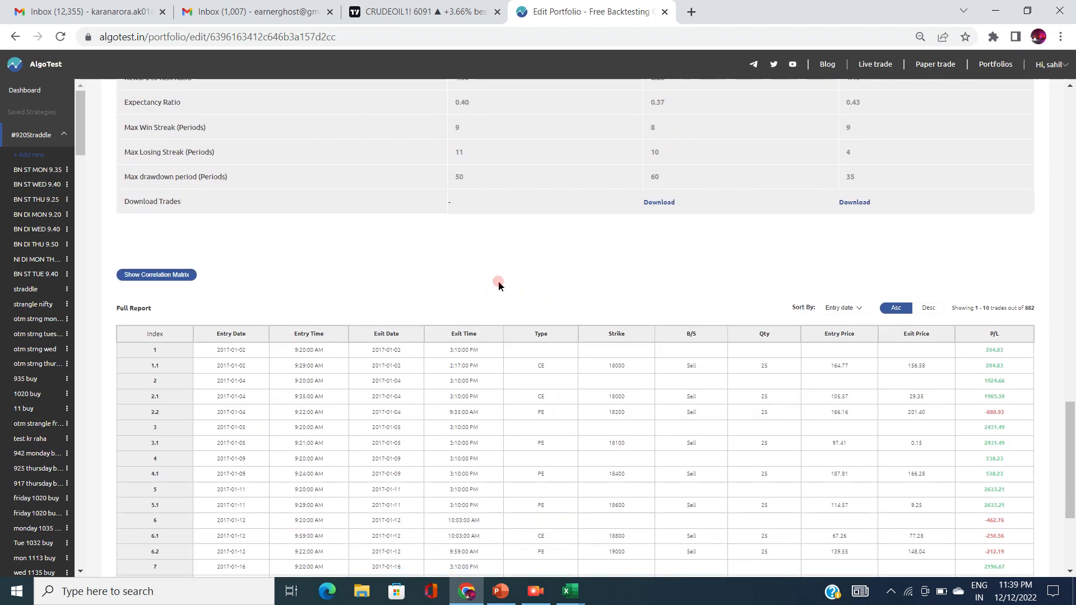
{"action": "scroll", "coordinate": [500, 284], "scroll_direction": "up", "scroll_amount": 5}
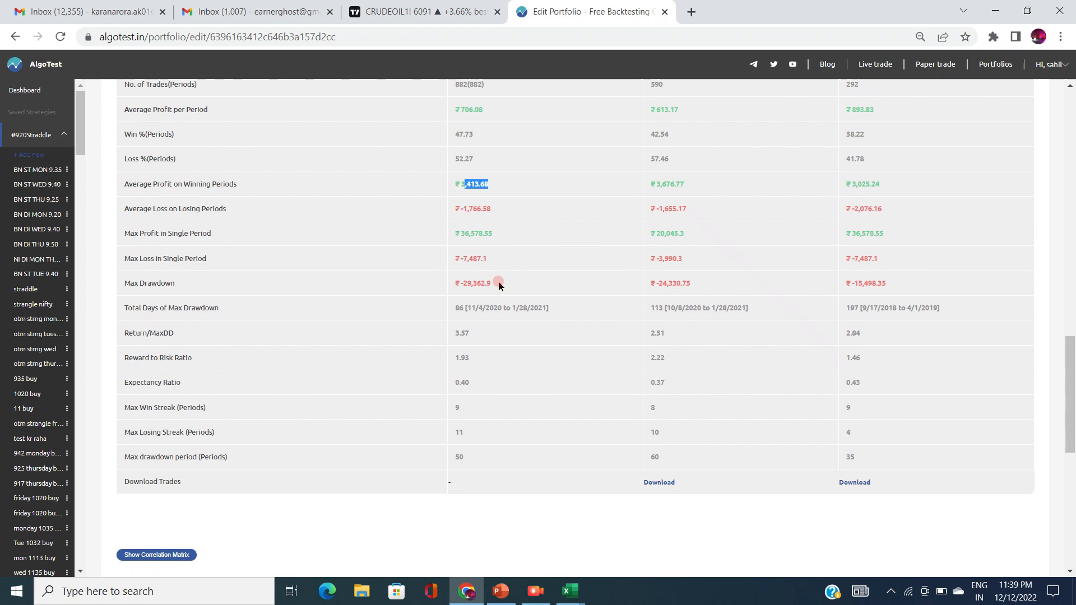
{"action": "scroll", "coordinate": [500, 284], "scroll_direction": "up", "scroll_amount": 20}
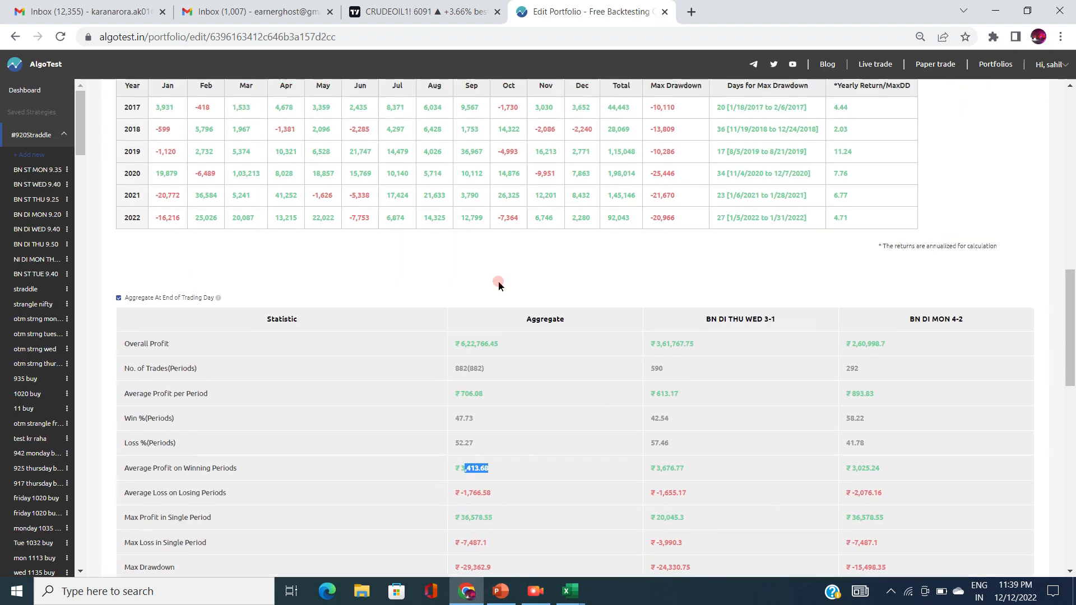
{"action": "scroll", "coordinate": [499, 284], "scroll_direction": "up", "scroll_amount": 2}
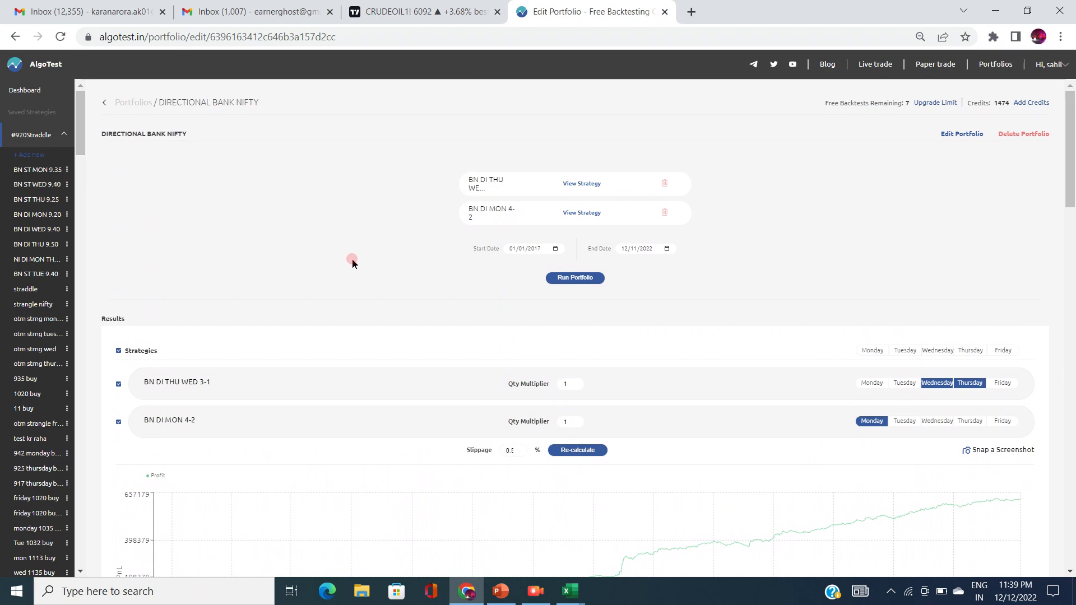
{"action": "left_click", "coordinate": [547, 579]}
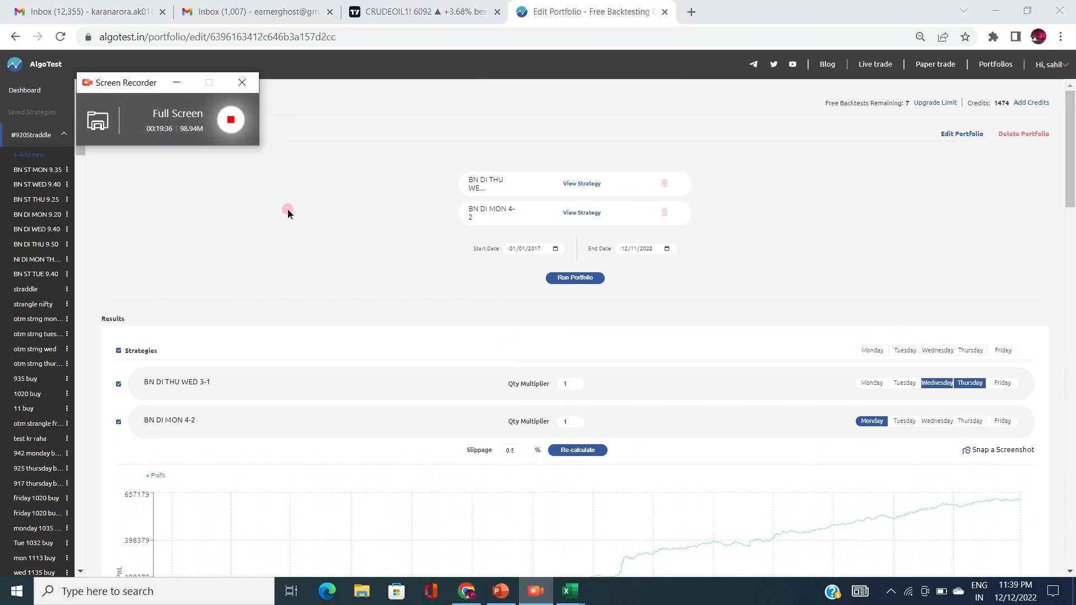